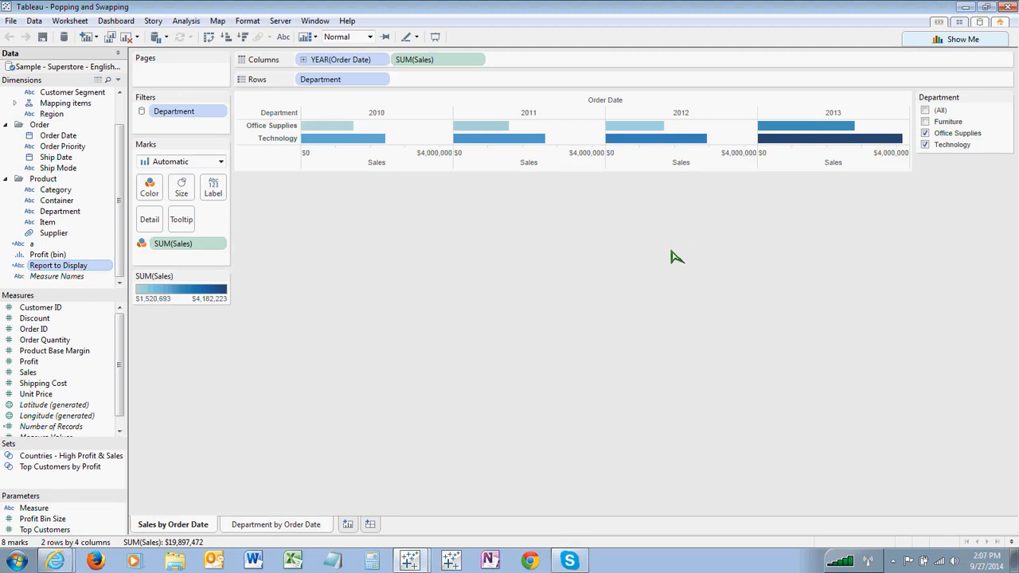
Step: Compare the Sales by Order Date and Department by Order Date sheets, and include all departments in the Department filter
key("ctrl+Tab")
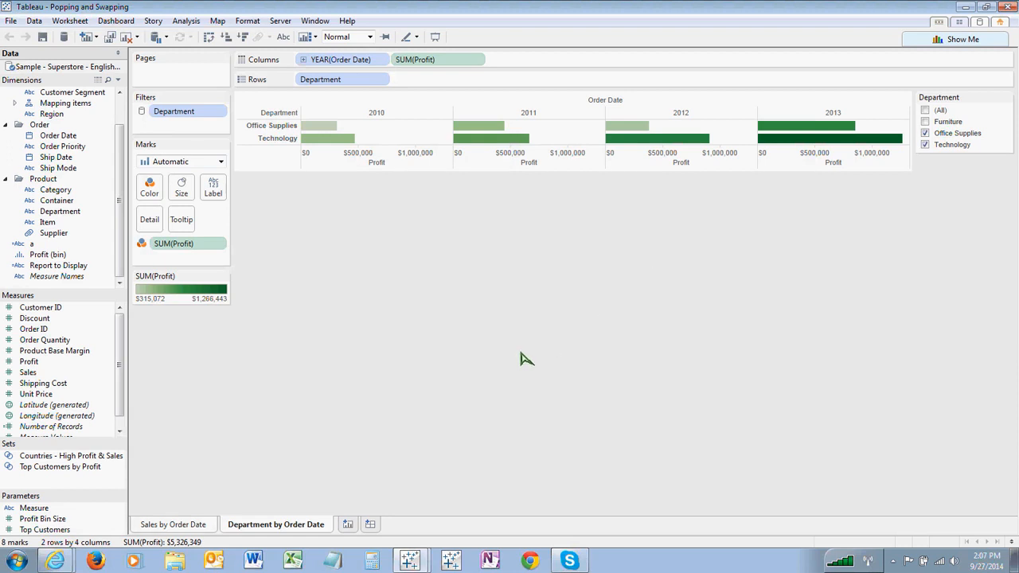
key("ctrl+shift+Tab")
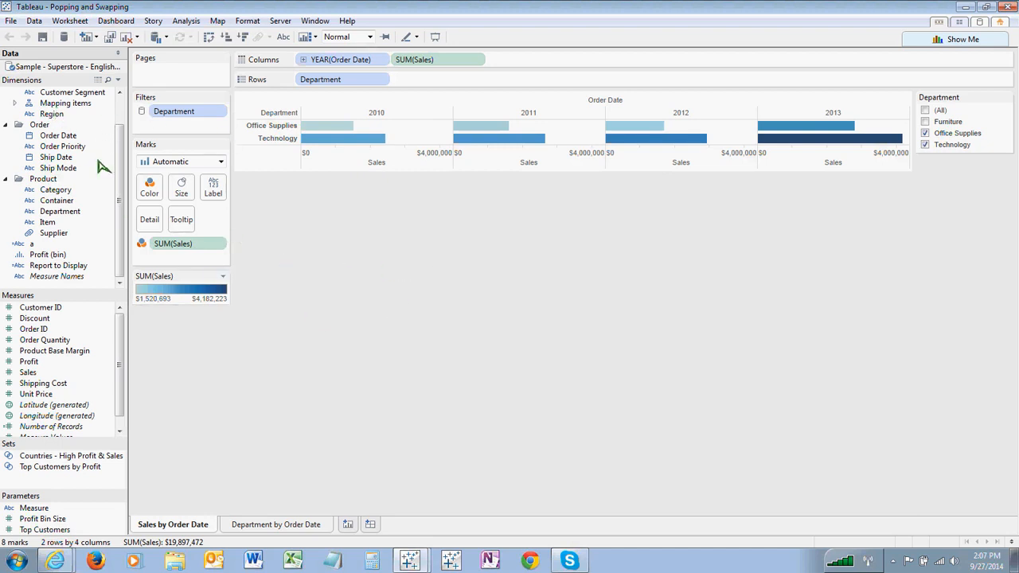
key("ctrl+Tab")
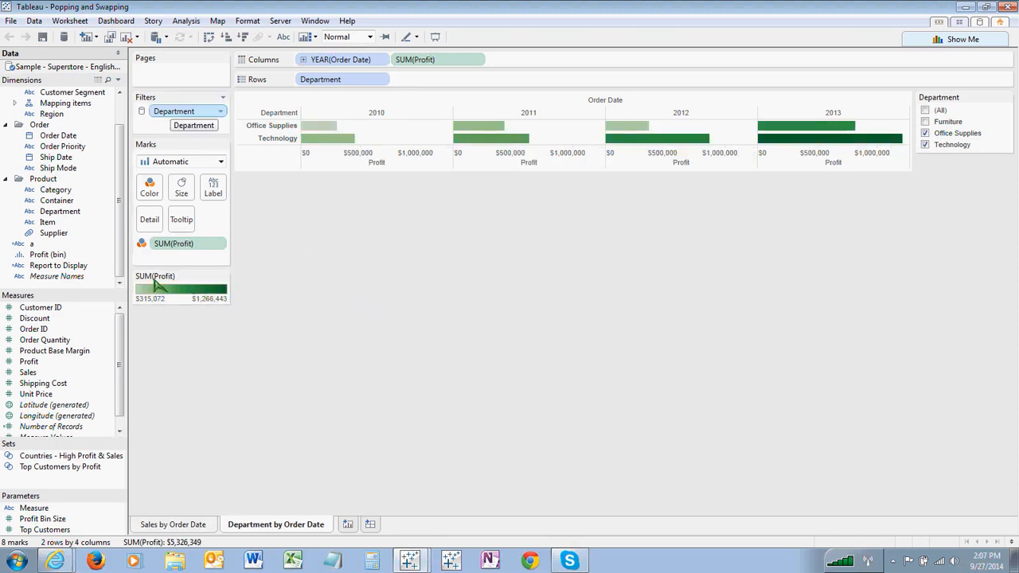
left_click(925, 111)
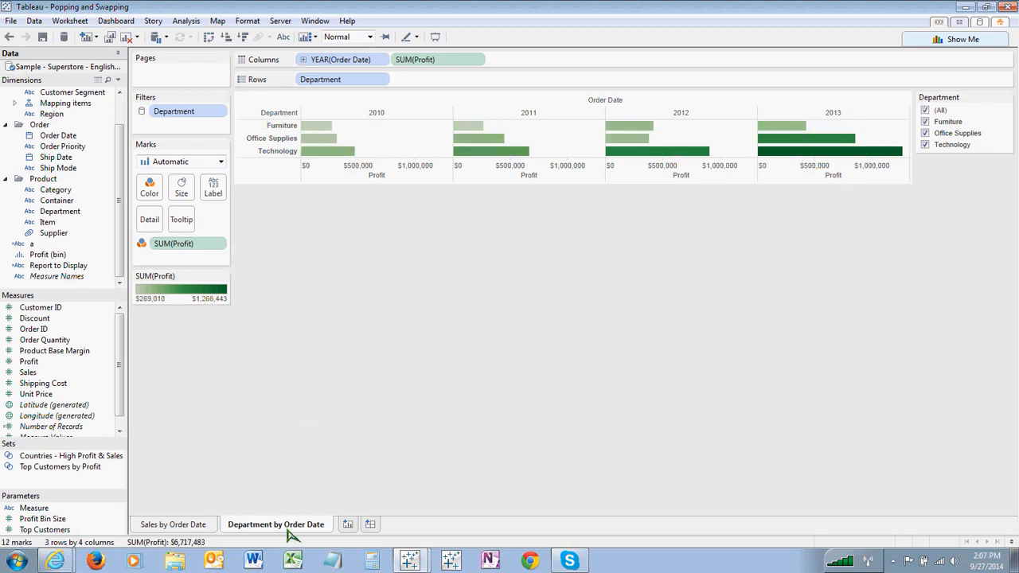
left_click(172, 524)
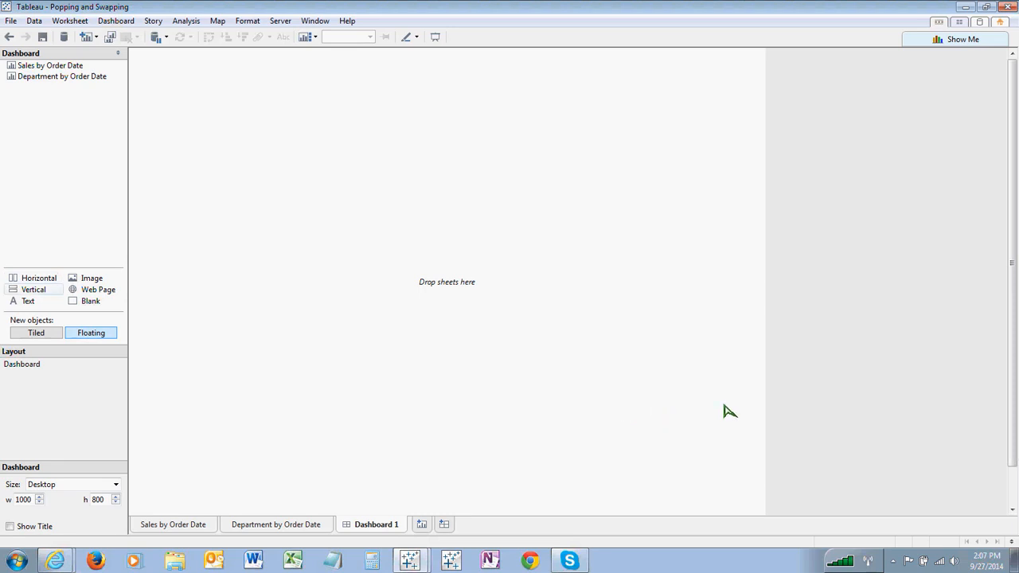
Step: Place a floating vertical container on Dashboard 1 and widen it to about 495 pixels
left_click_drag(33, 290, 250, 162)
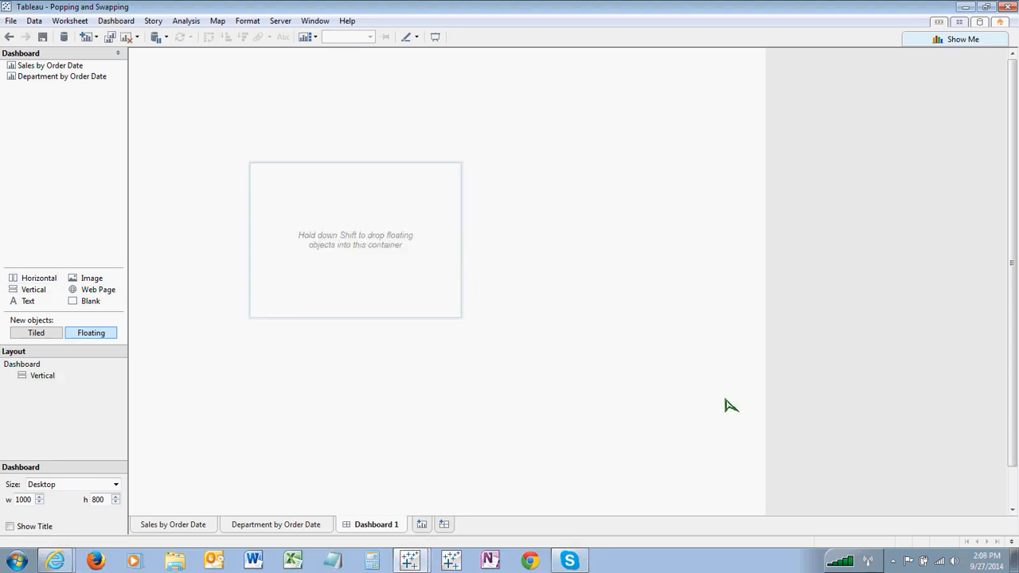
left_click(339, 212)
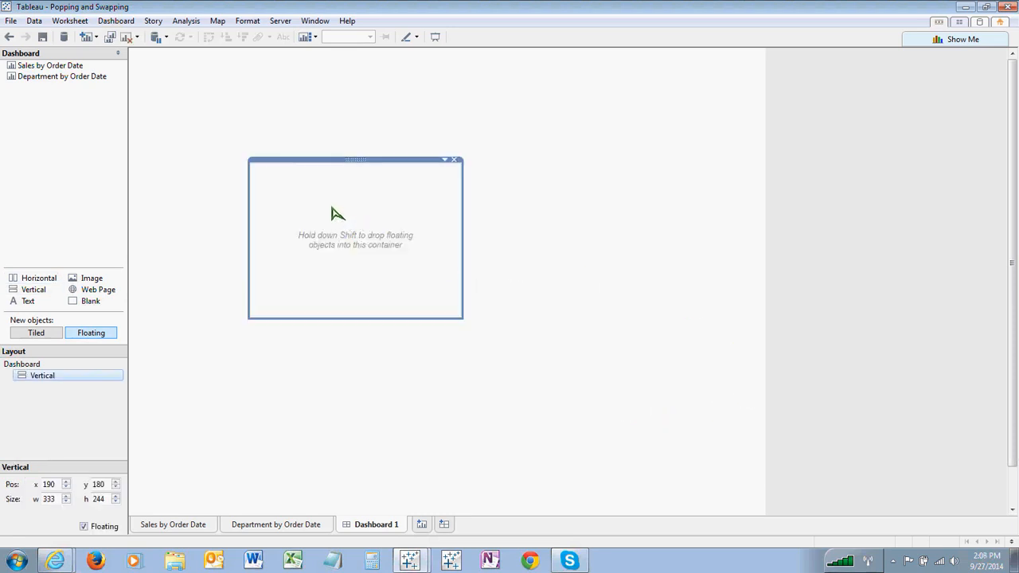
left_click_drag(461, 239, 565, 239)
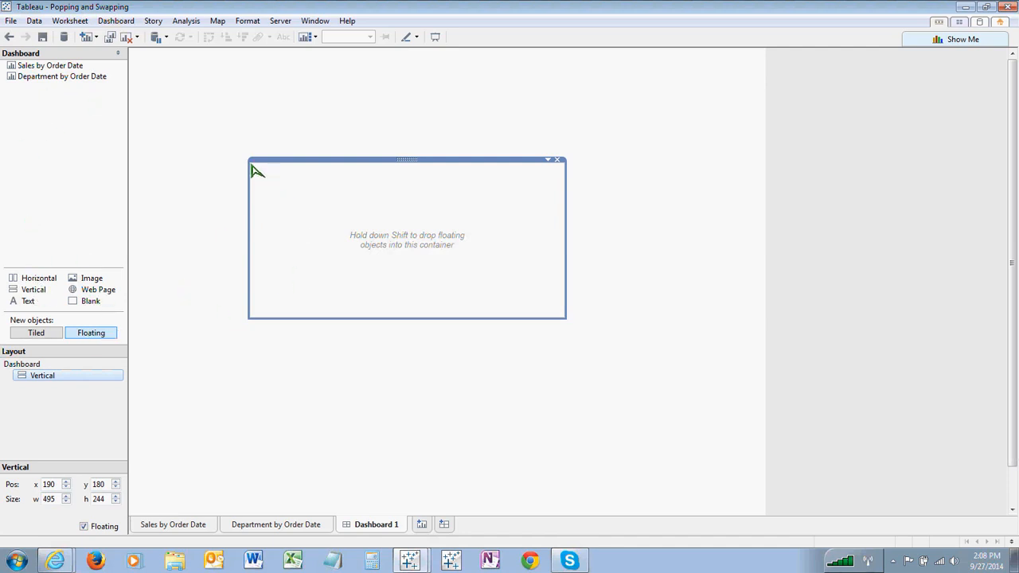
Step: Put the Sales by Order Date sheet into the vertical container, with Department by Order Date directly beneath it
left_click(50, 65)
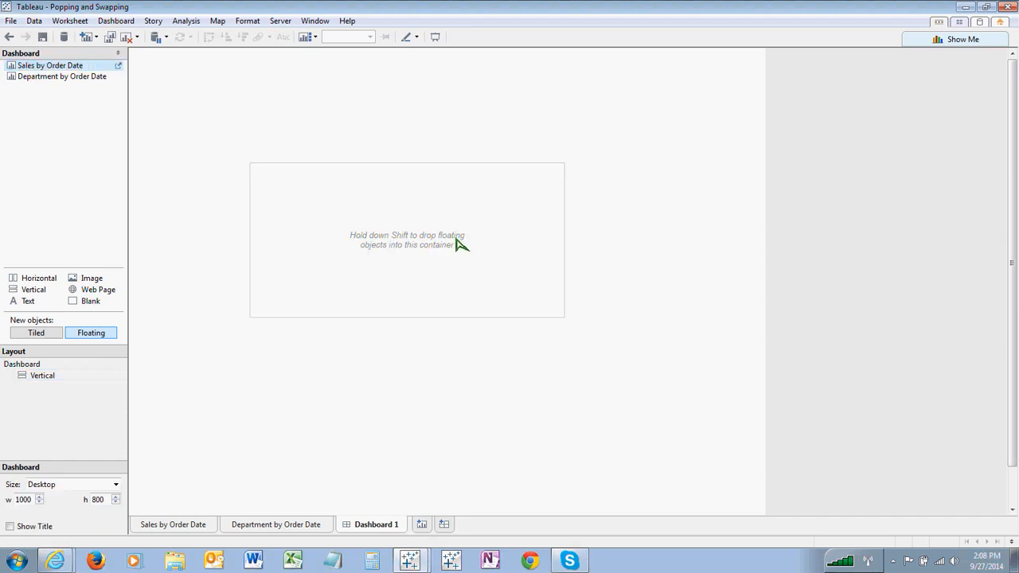
left_click_drag(50, 65, 296, 246)
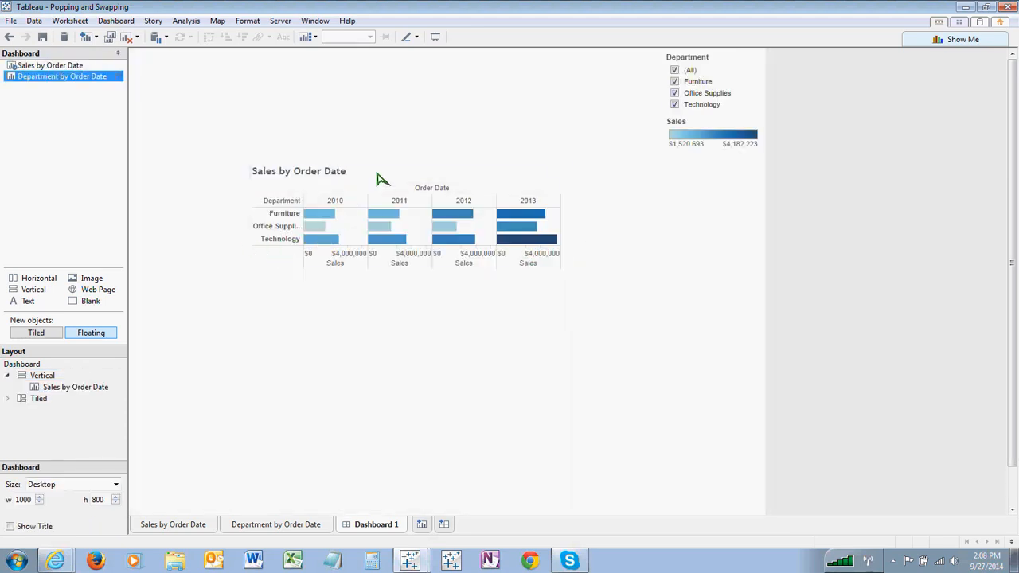
left_click(403, 171)
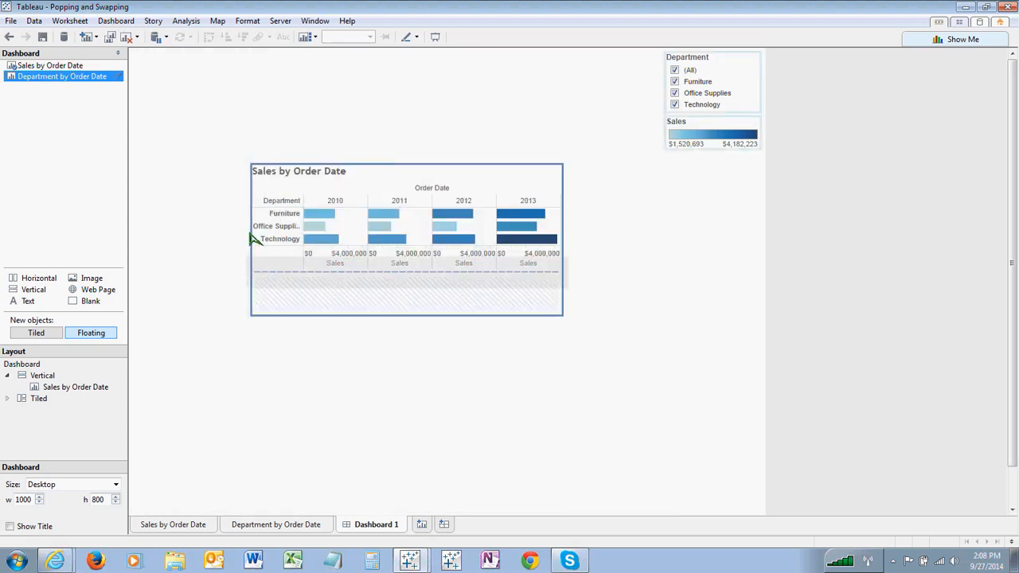
left_click_drag(251, 236, 250, 234)
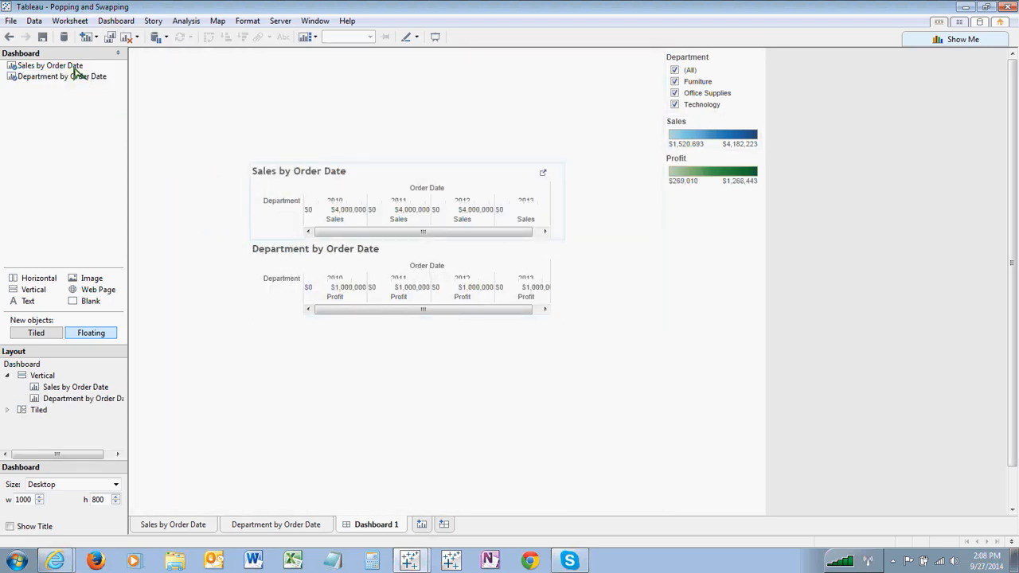
Step: Hide the titles of both the Sales by Order Date and Department by Order Date sheets on the dashboard
right_click(303, 173)
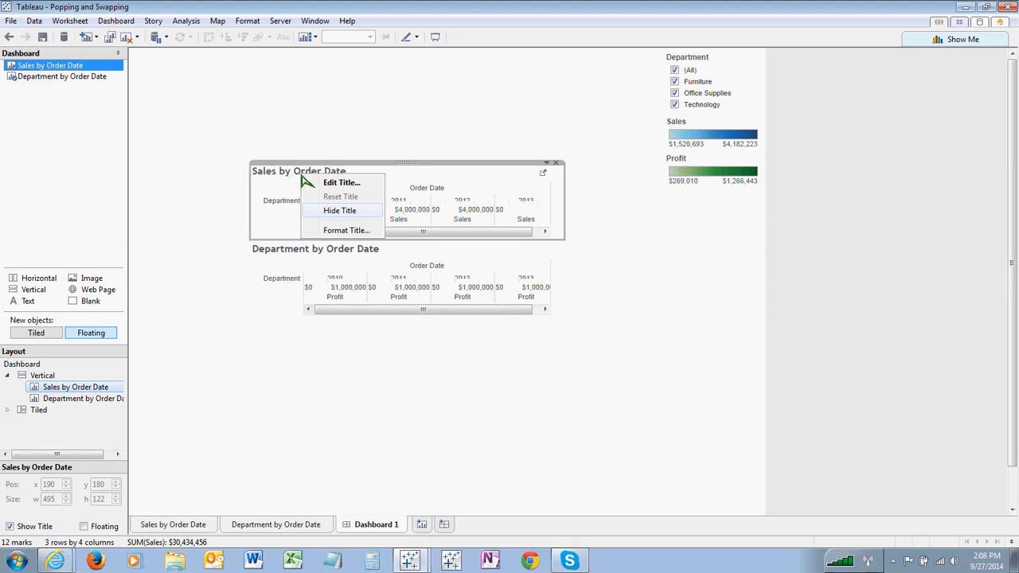
left_click(346, 210)
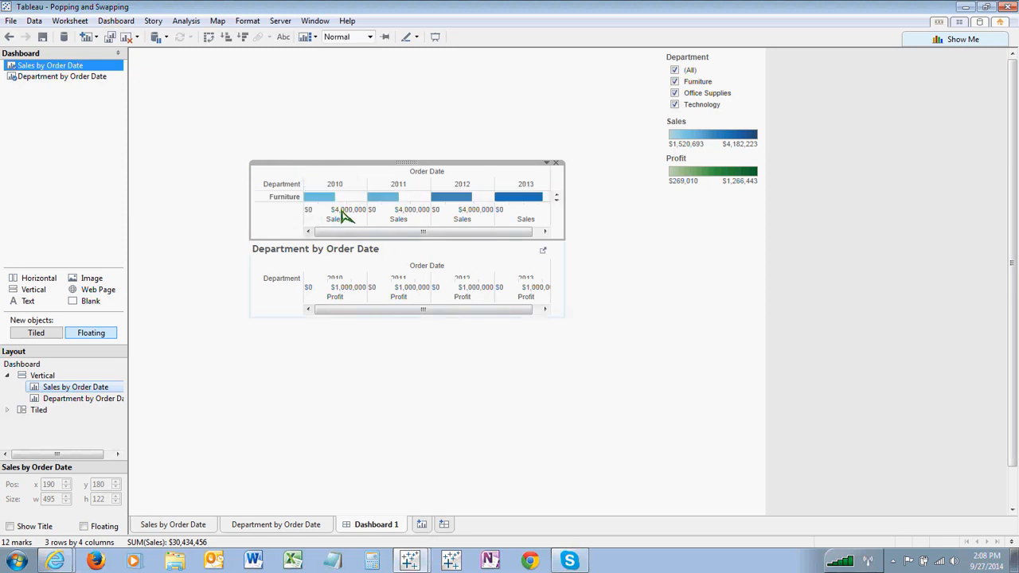
right_click(312, 248)
left_click(351, 282)
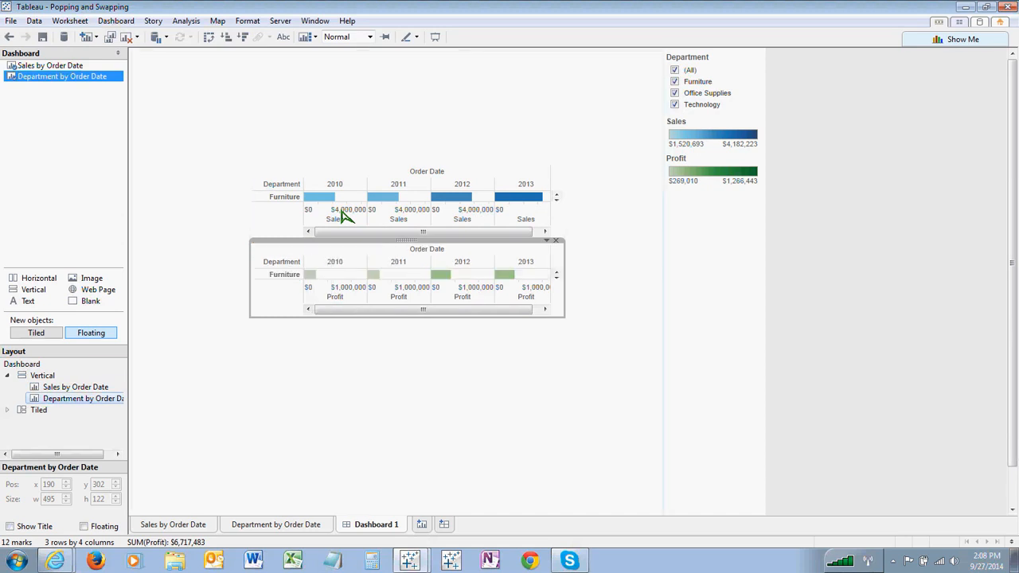
left_click(420, 369)
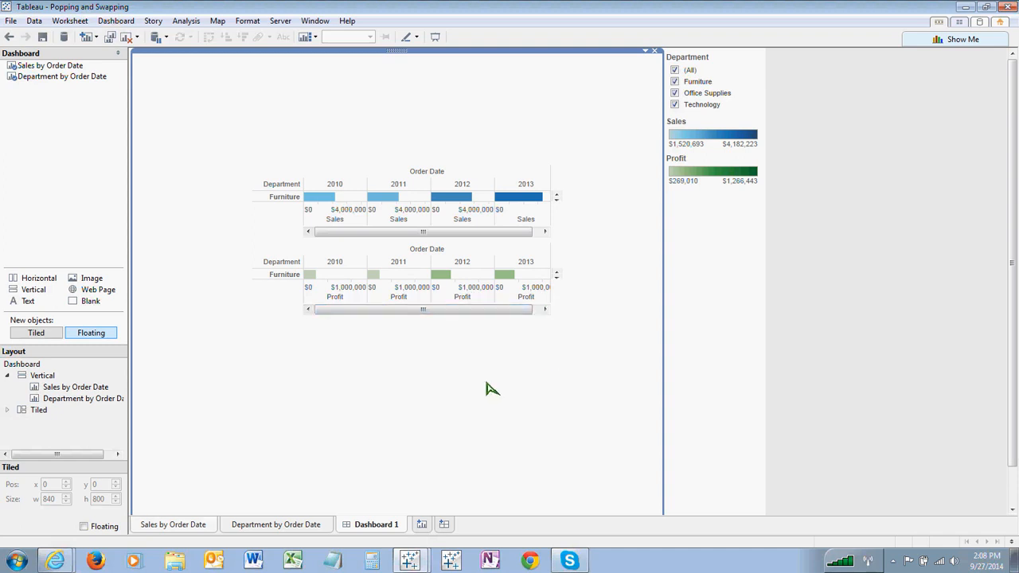
Step: Show the Measure parameter control on the Sales by Order Date sheet and view its available values
left_click(173, 525)
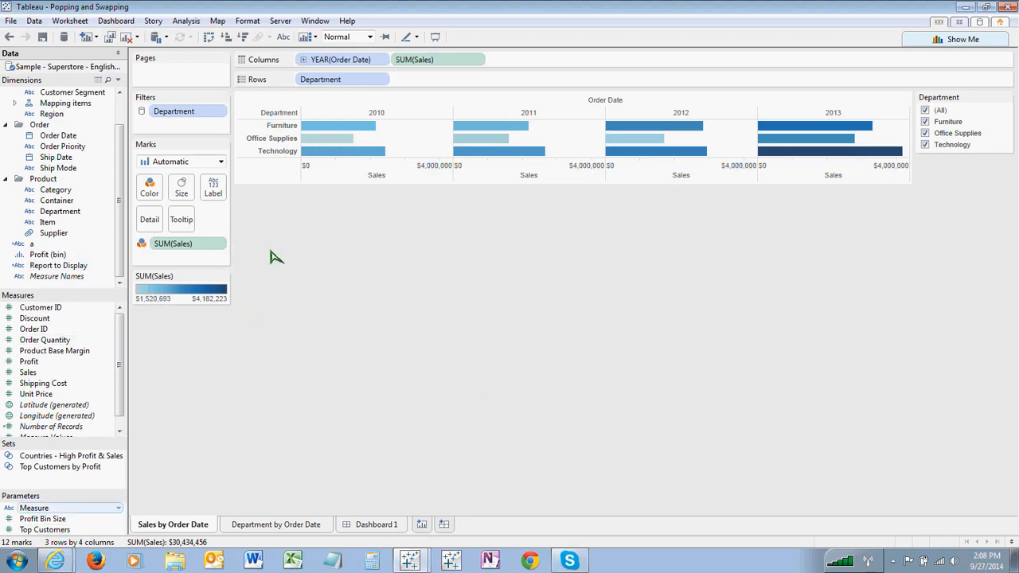
right_click(31, 508)
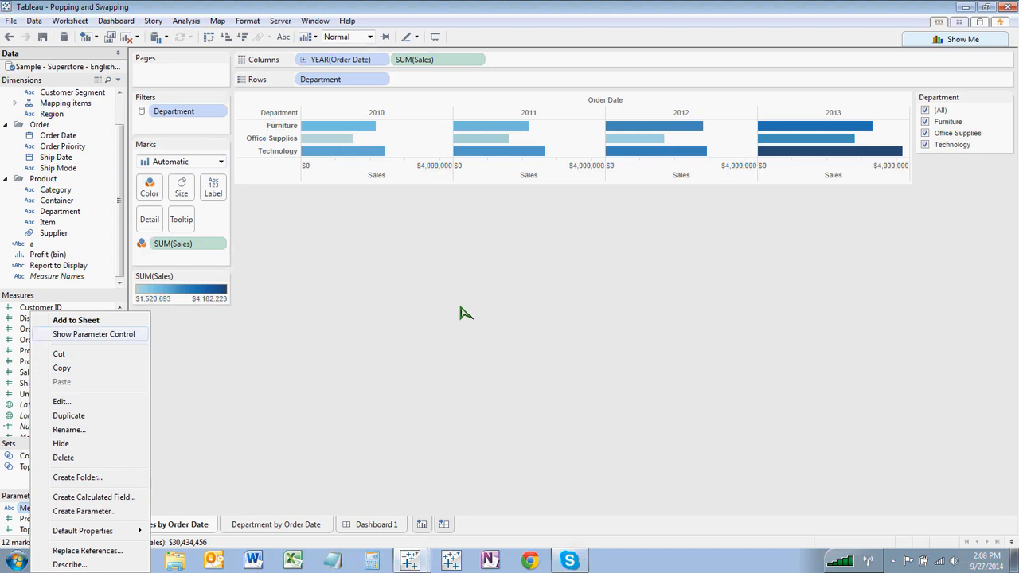
left_click(94, 334)
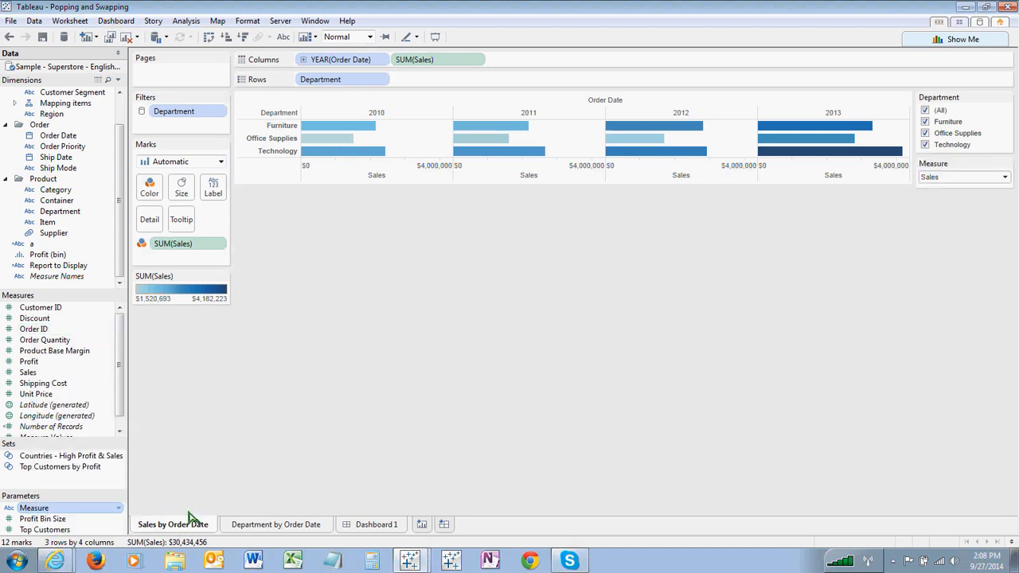
left_click(1005, 178)
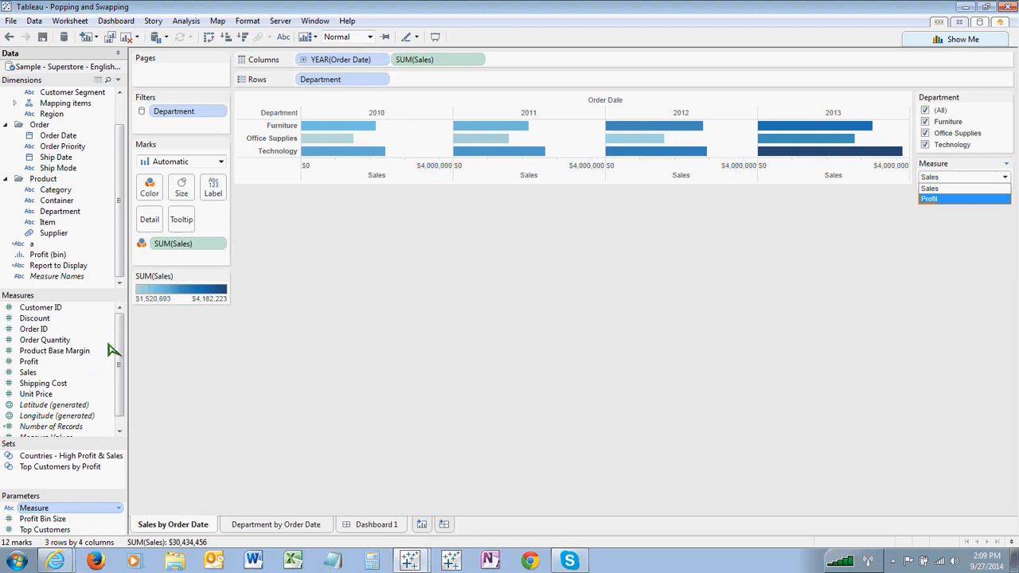
left_click(964, 199)
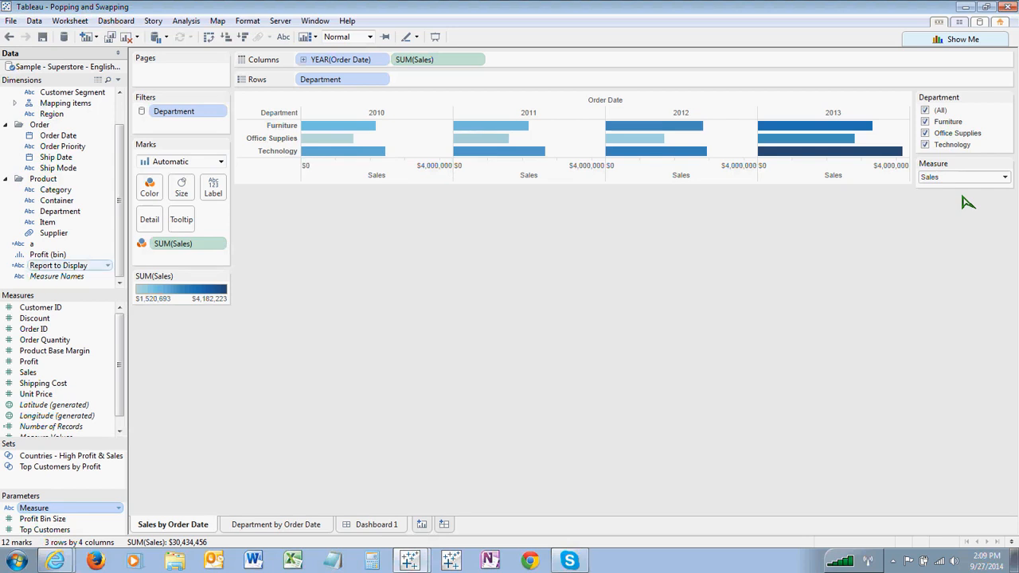
Step: Examine the formula of the Report to Display calculated field and close it without changes
right_click(57, 265)
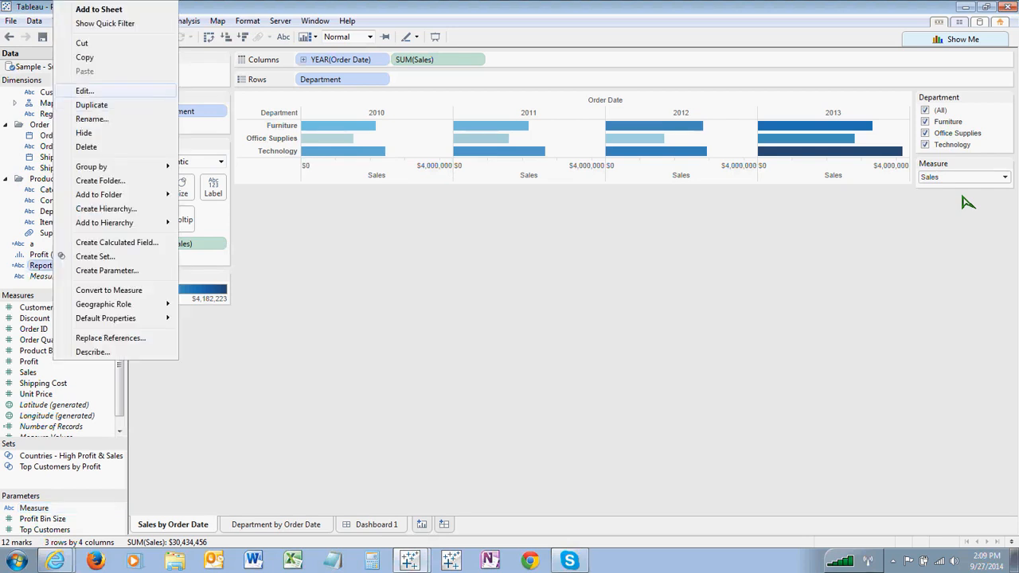
left_click(84, 91)
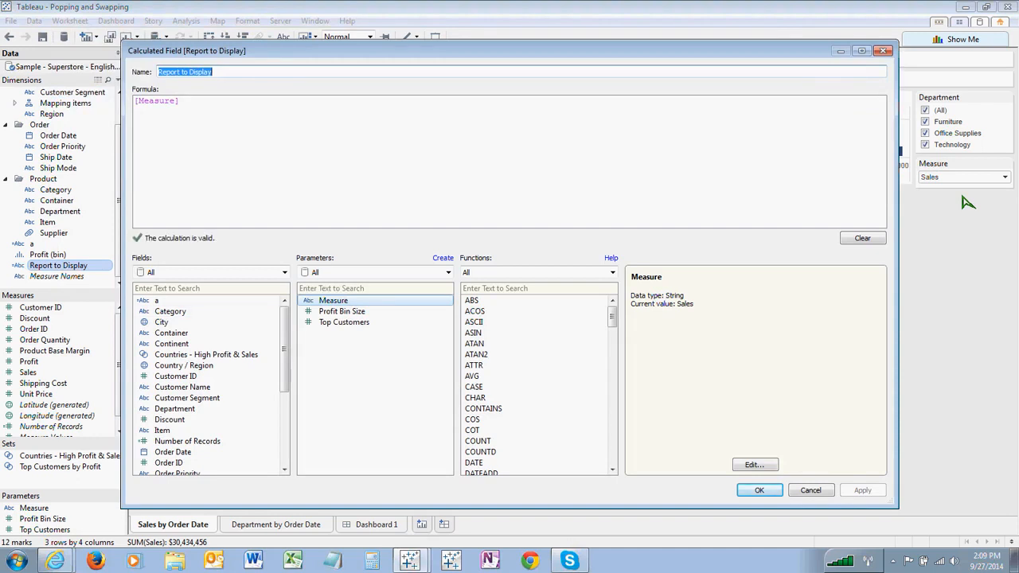
left_click_drag(181, 101, 149, 102)
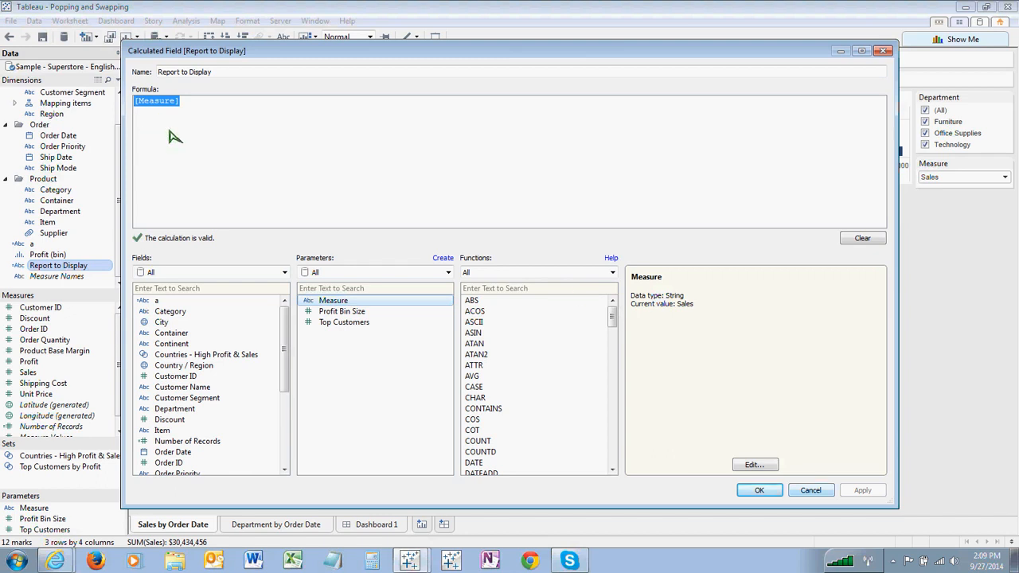
left_click(812, 491)
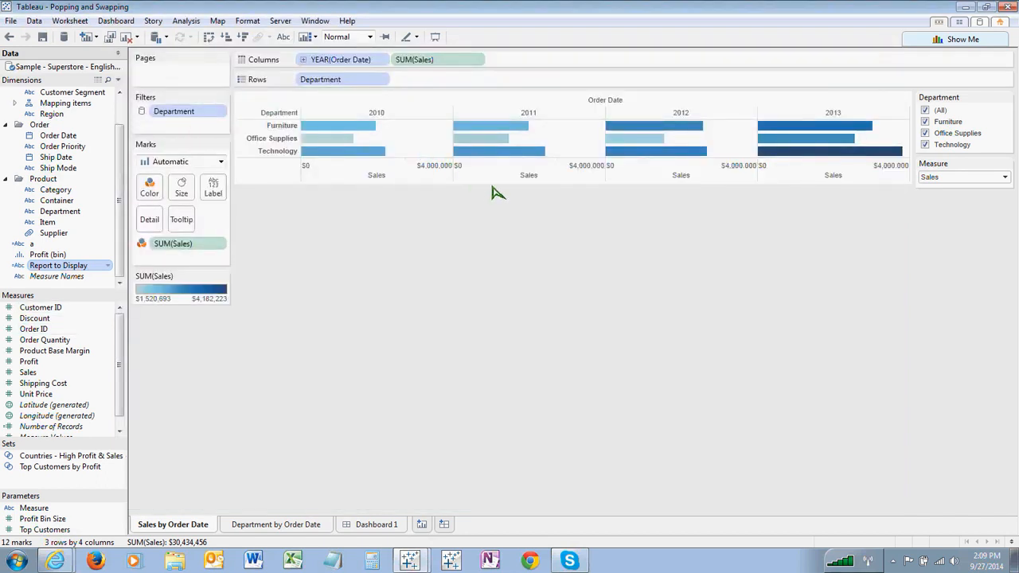
Step: Filter the Sales by Order Date sheet on Report to Display, using a custom value list containing Sales
mouse_move(58, 265)
left_mouse_down()
mouse_move(184, 149)
mouse_move(172, 123)
left_mouse_up()
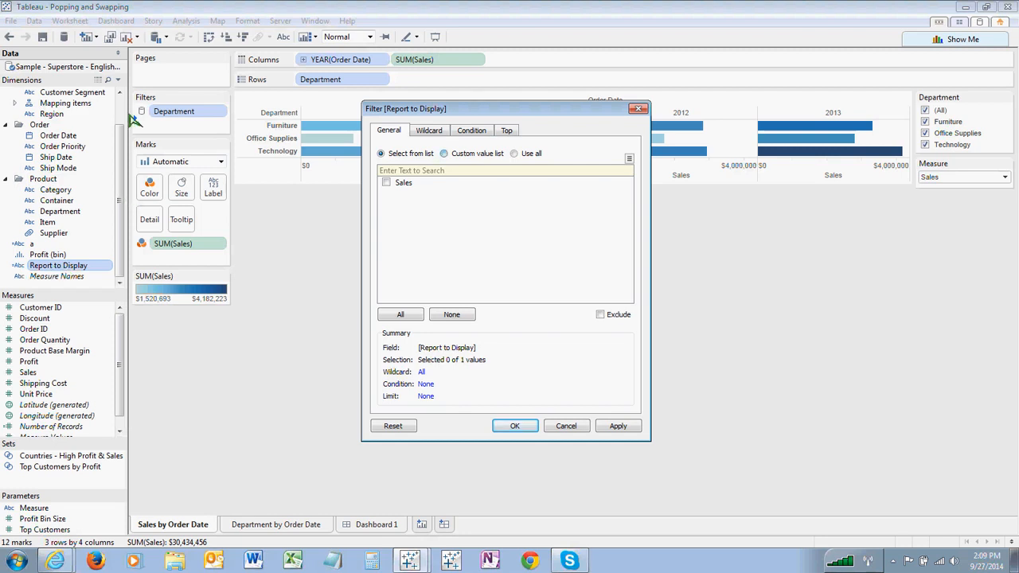
left_click(443, 153)
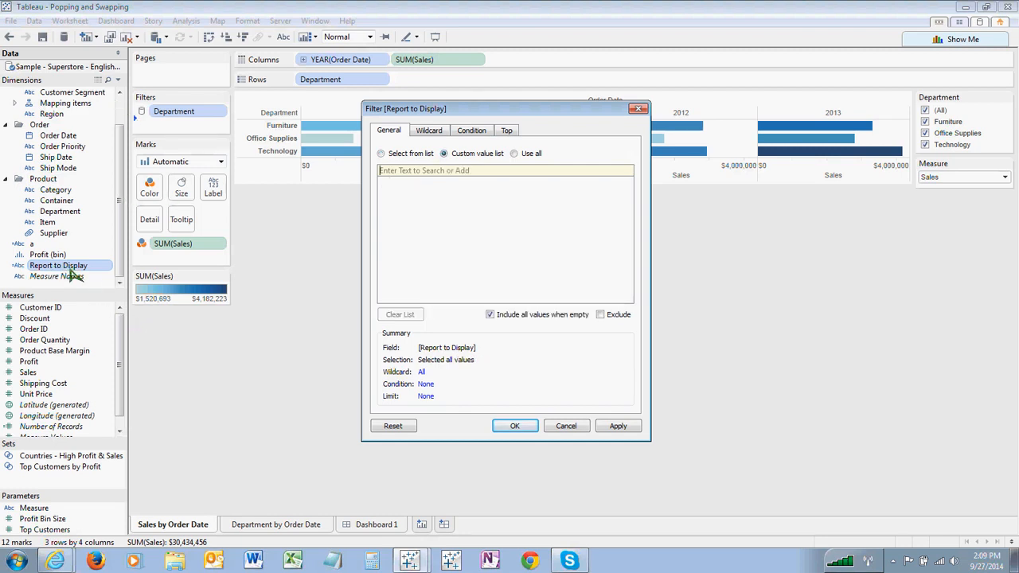
type("Sales")
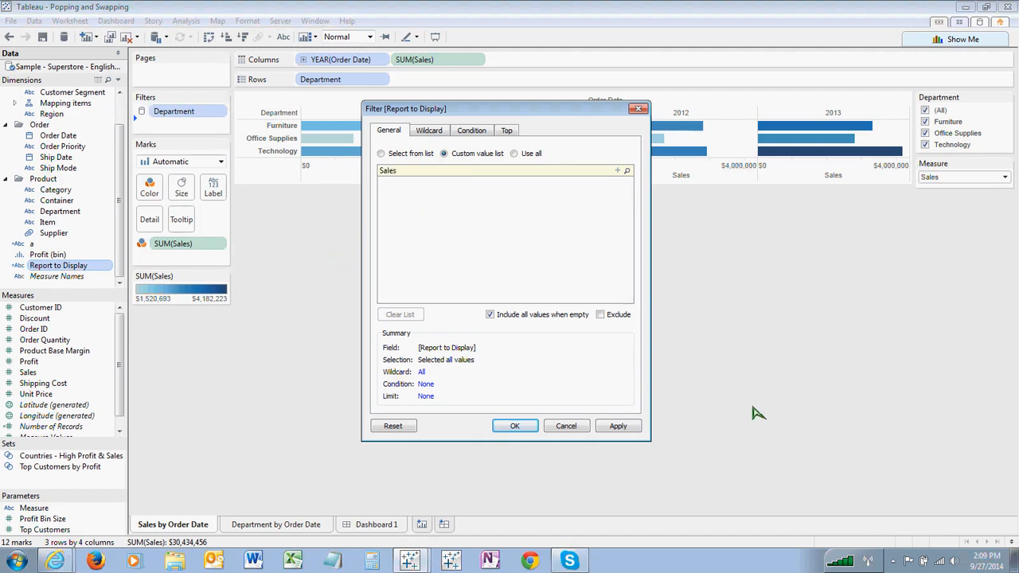
key("Return")
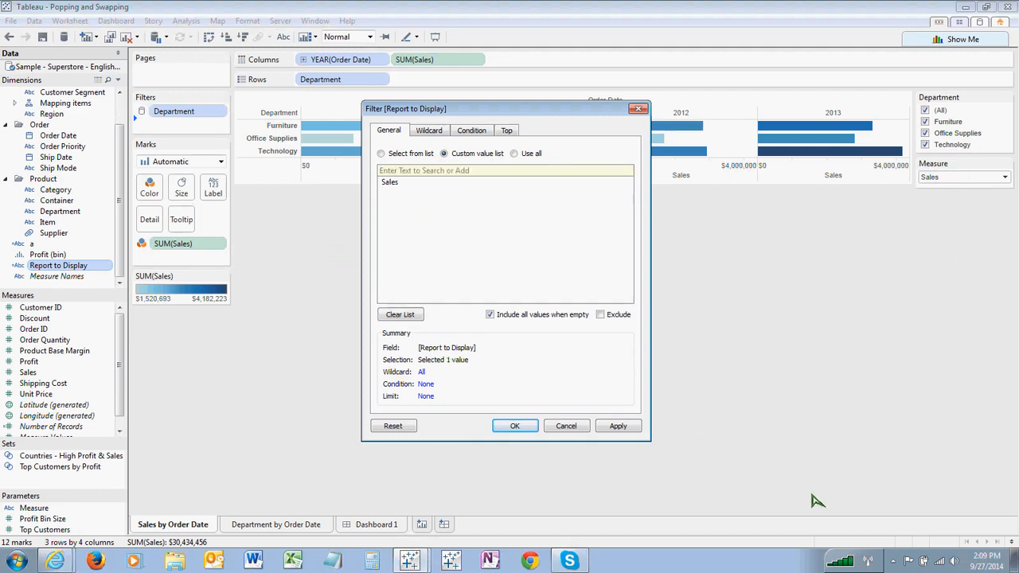
key("Return")
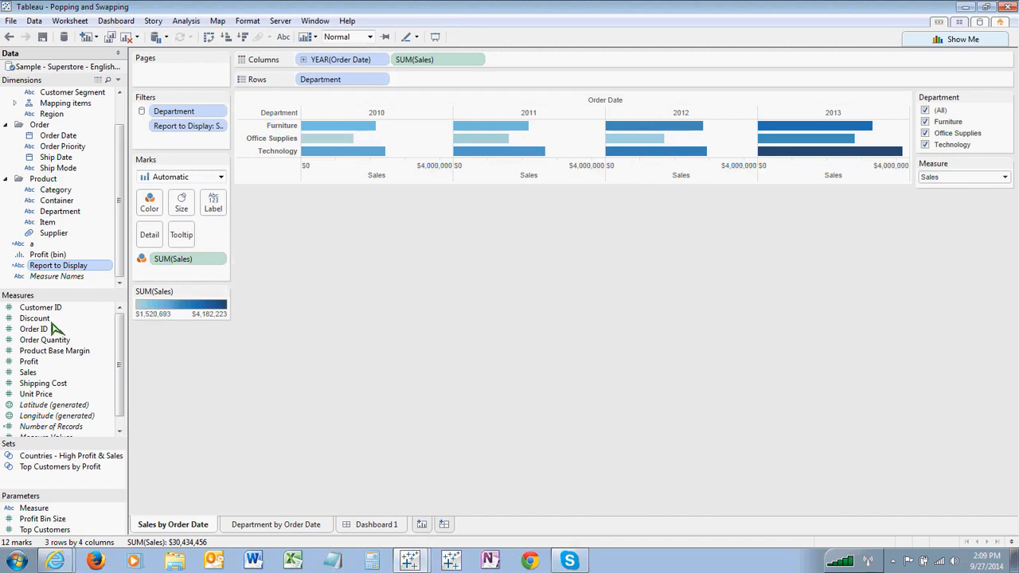
Step: Test the Report to Display filter by switching the Measure parameter to Profit and back to Sales
left_click(1005, 178)
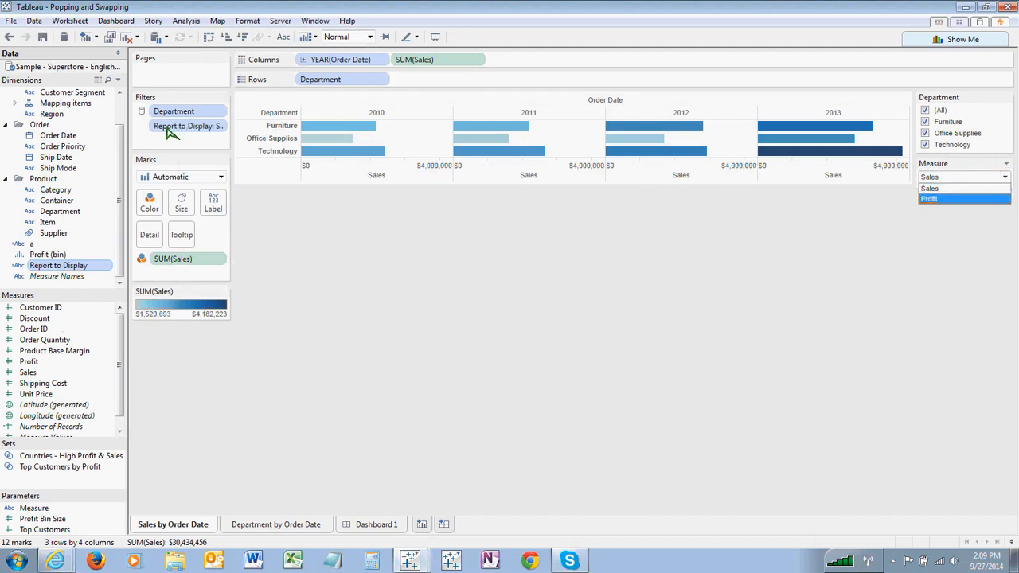
left_click(939, 199)
left_click(1005, 178)
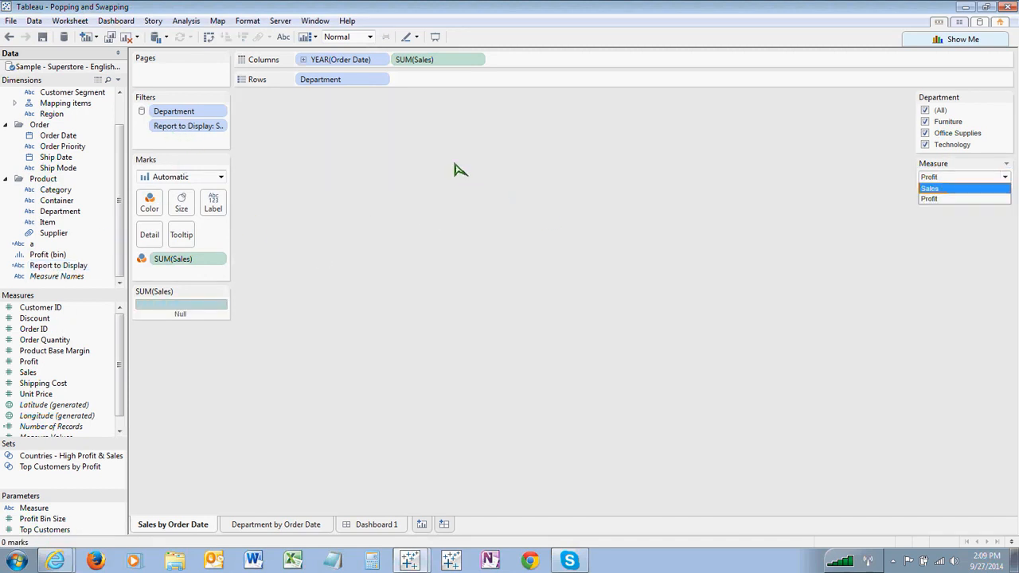
left_click(940, 189)
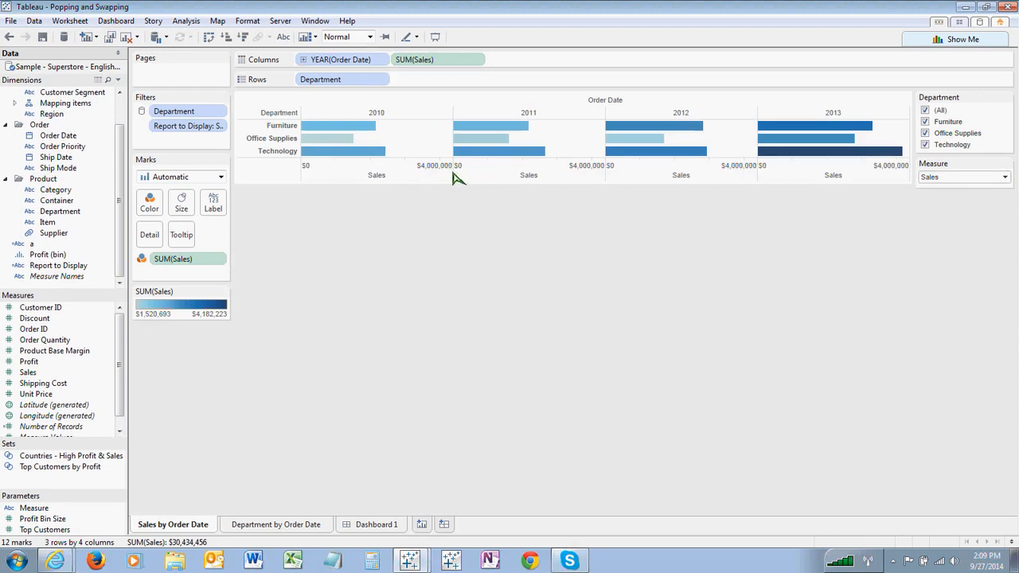
Step: Filter the Department by Order Date sheet on Report to Display, using a custom value list containing Profit
left_click(276, 525)
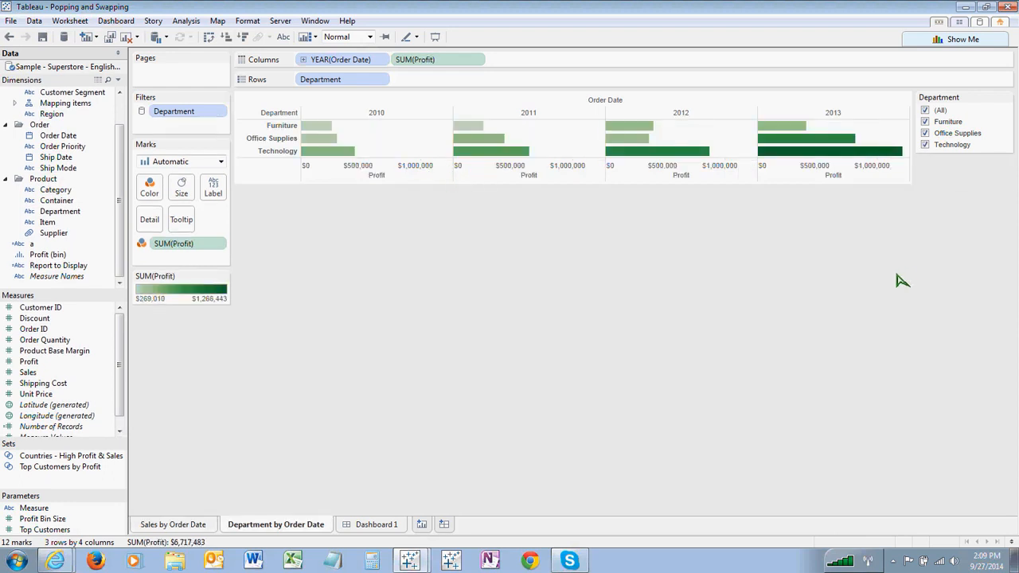
left_click_drag(48, 254, 160, 122)
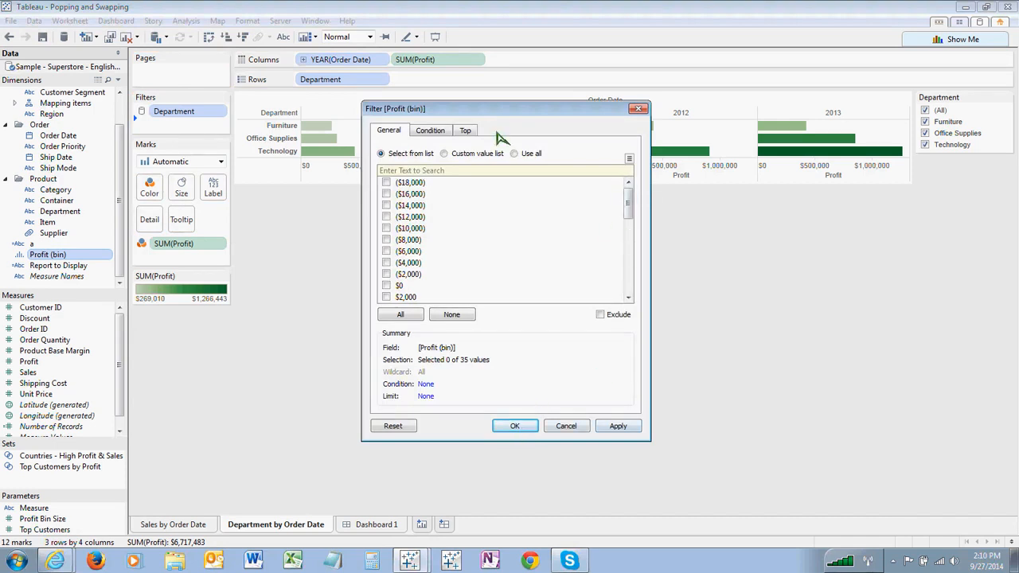
key("Escape")
left_click_drag(59, 265, 172, 131)
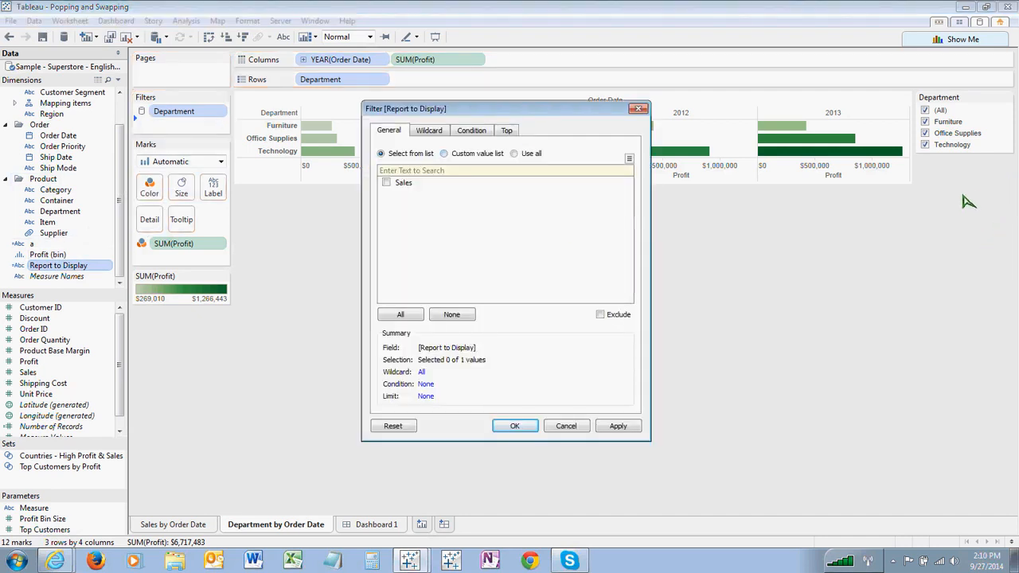
left_click(445, 154)
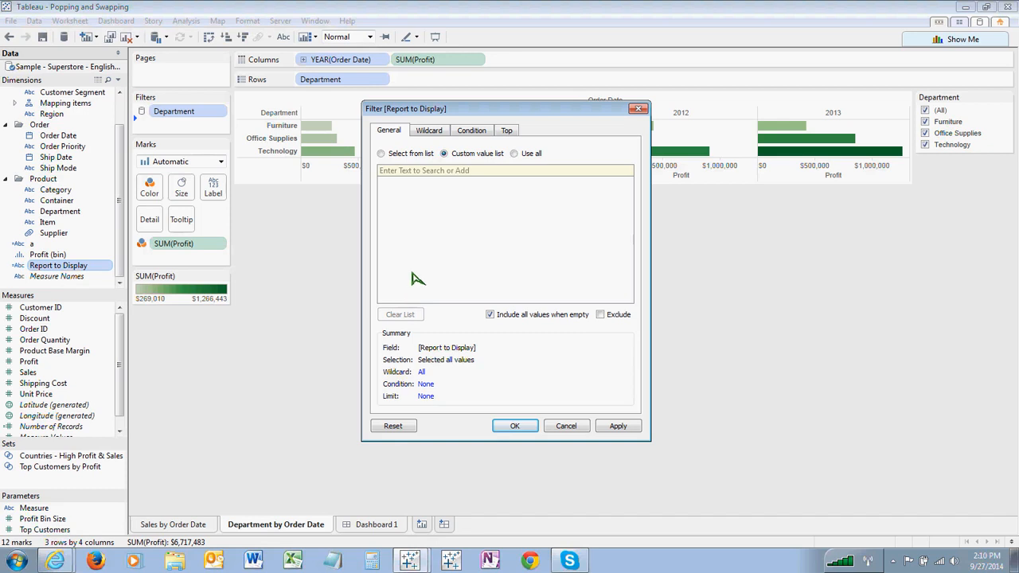
type("Profit")
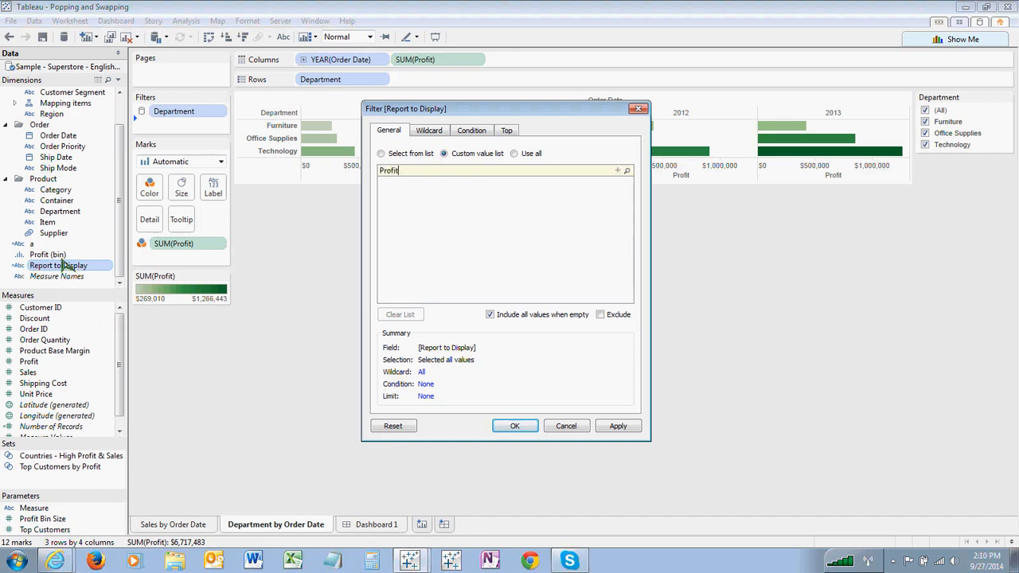
key("Return")
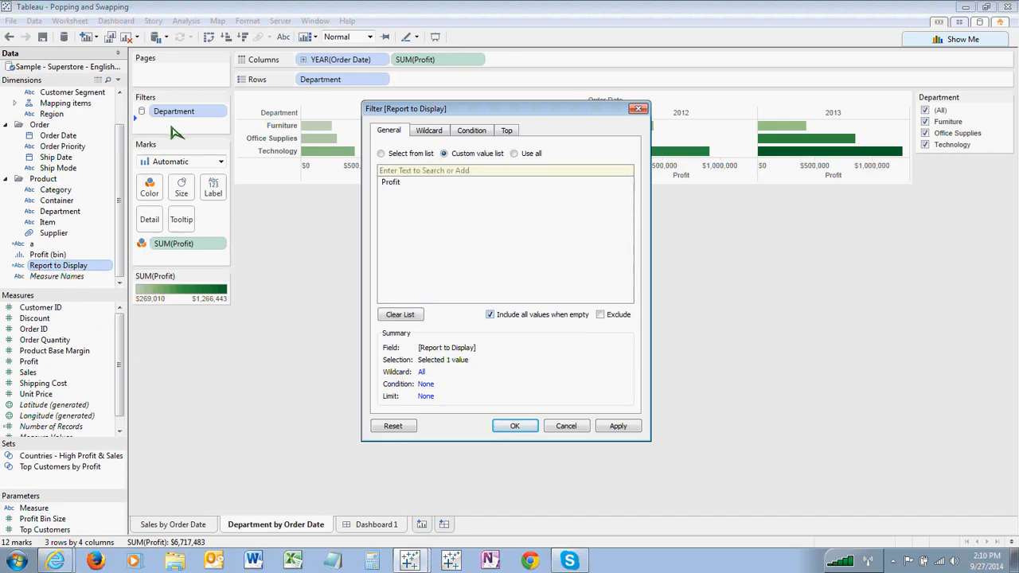
key("Return")
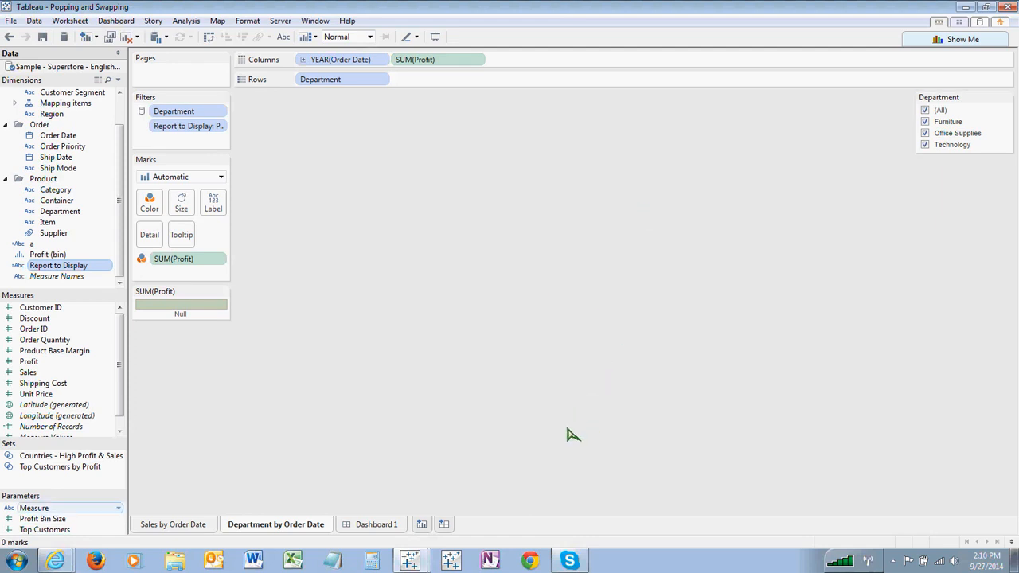
Step: Show the Measure parameter control on the Department by Order Date sheet and set it to Profit
right_click(39, 508)
left_click(77, 335)
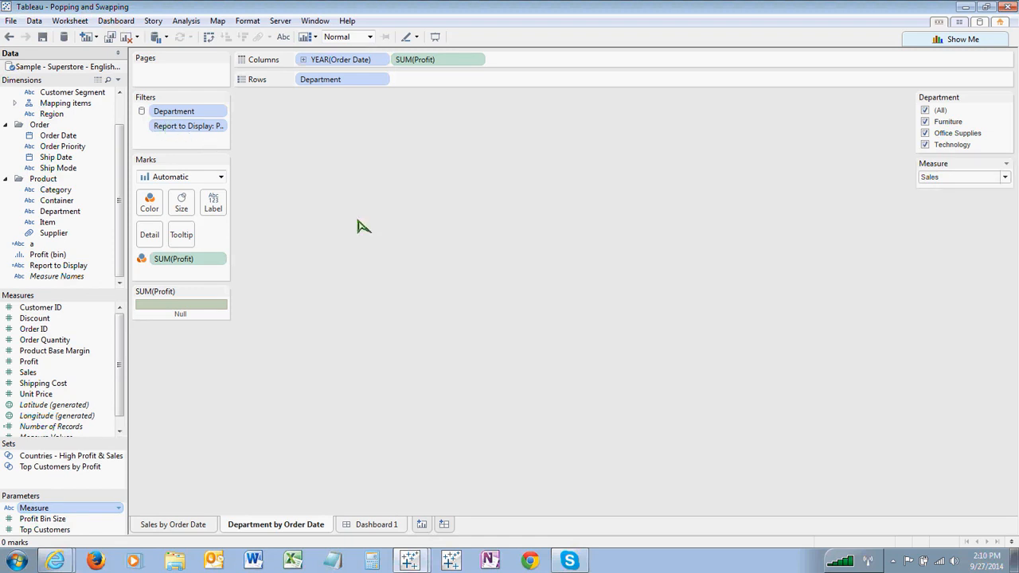
left_click(1005, 177)
left_click(939, 198)
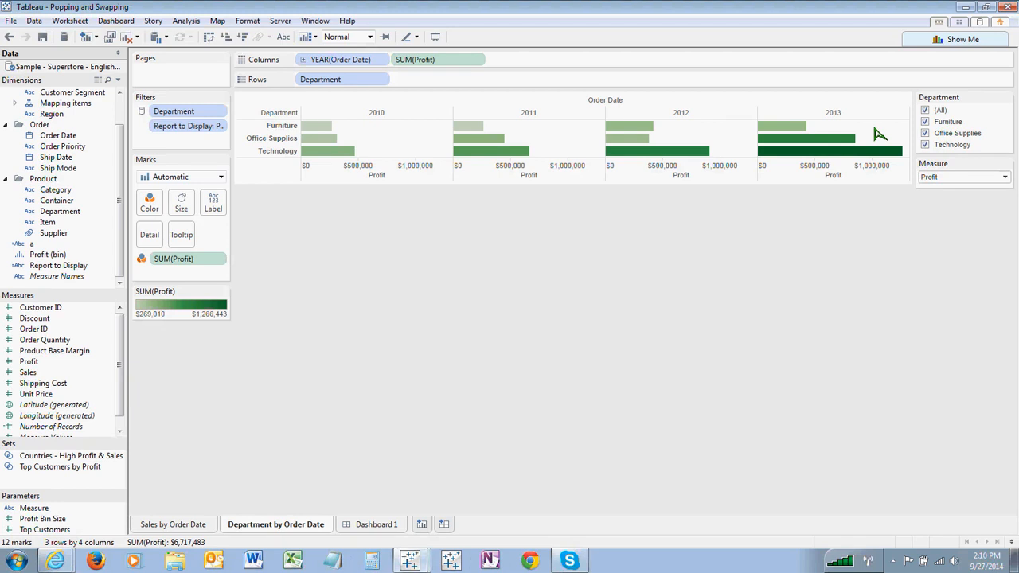
Step: Add the Measure parameter control to Dashboard 1 from the Sales by Order Date sheet in its layout
key("ctrl+Tab")
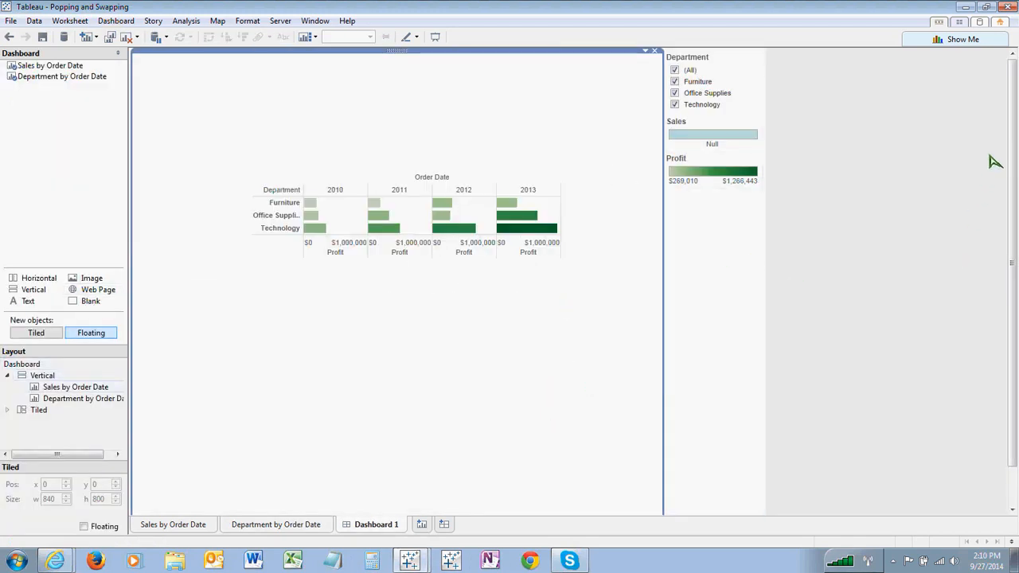
left_click(64, 388)
right_click(35, 483)
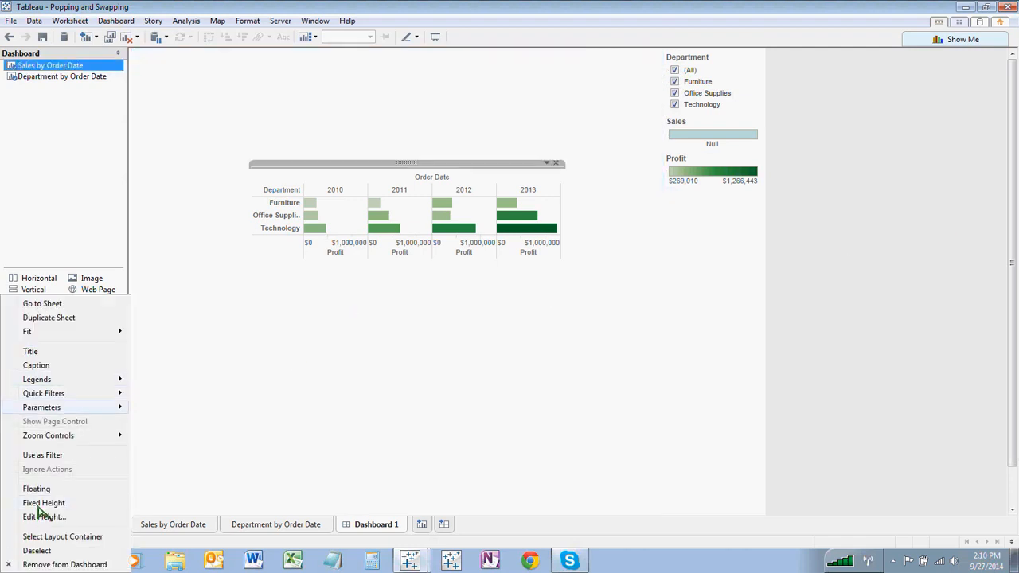
left_click(130, 409)
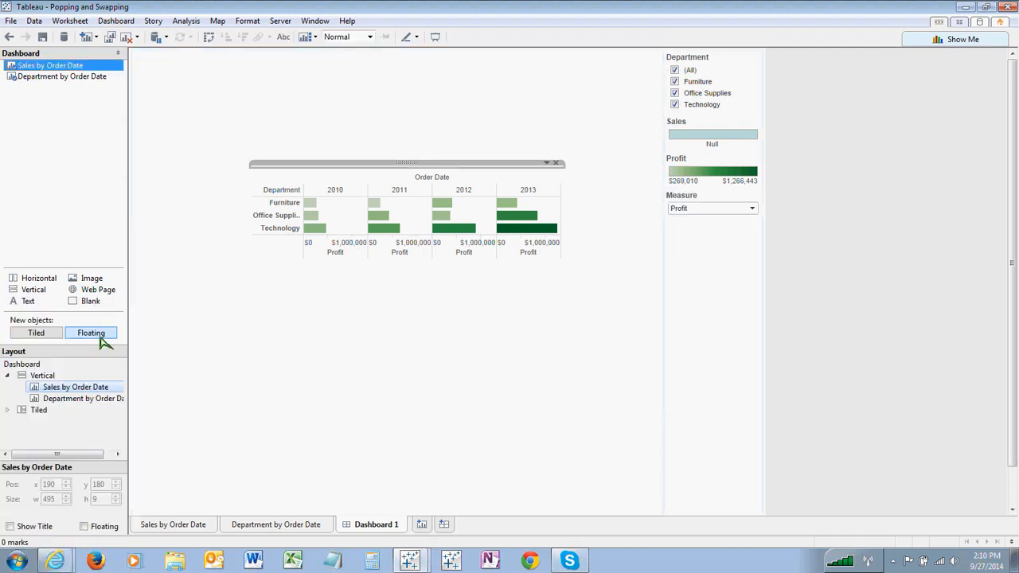
Step: Test the sheet swapping on Dashboard 1 by switching the Measure parameter to Sales and back to Profit
left_click(752, 209)
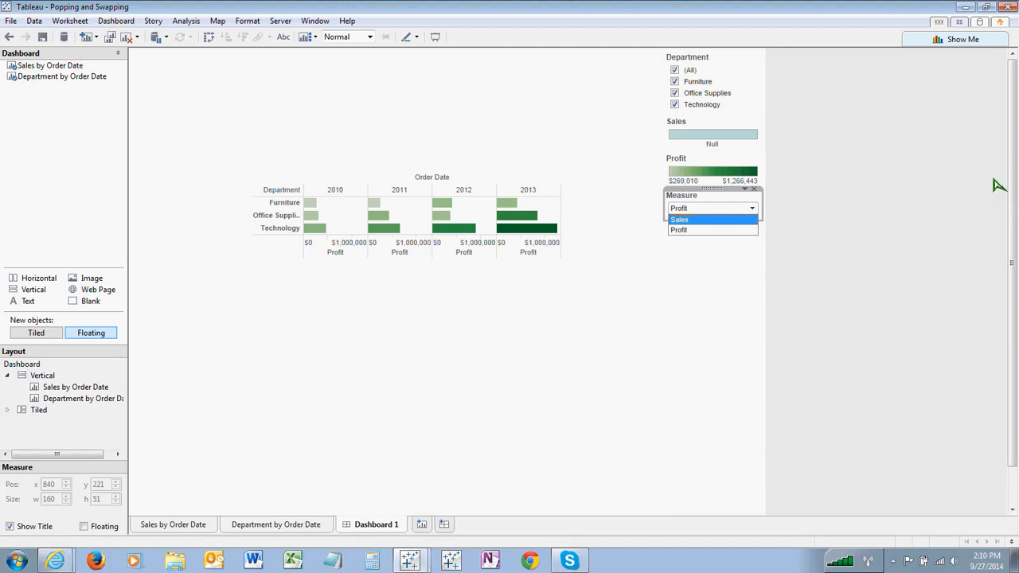
left_click(713, 220)
left_click(752, 209)
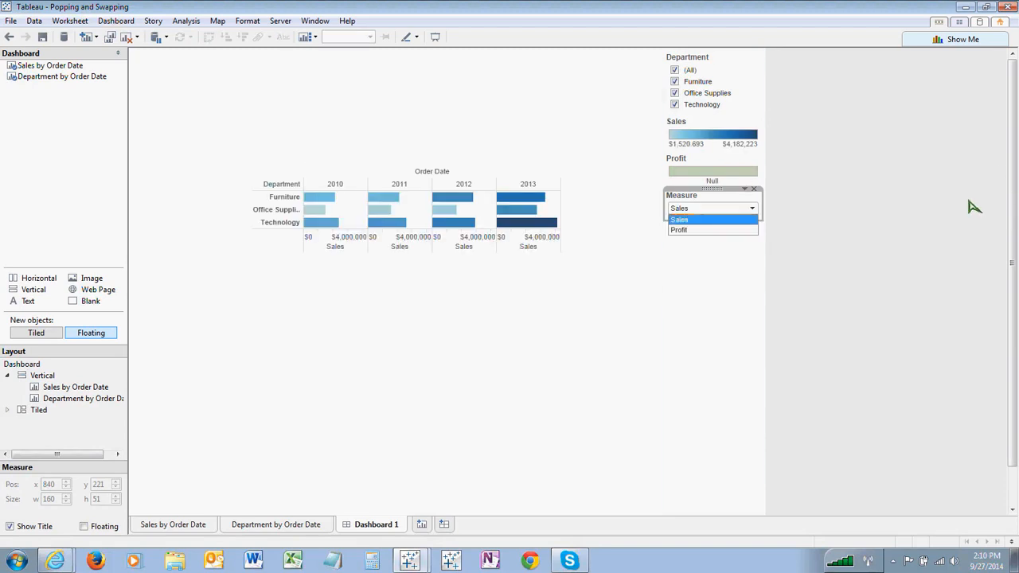
left_click(712, 230)
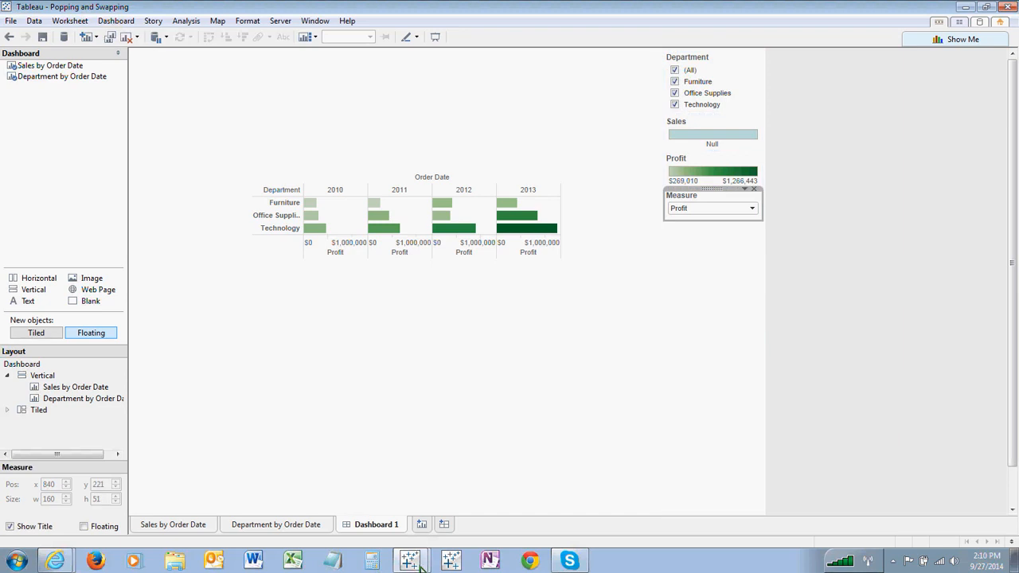
Step: Float the Measure control above the chart at about x 452, y 63 on the dashboard, and set it to Sales
left_click(85, 526)
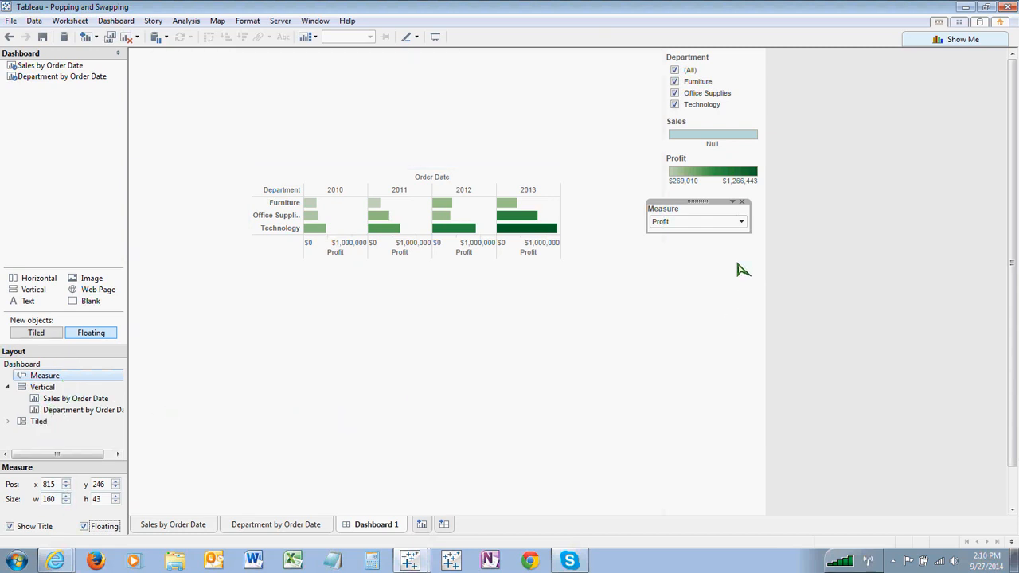
left_click_drag(697, 201, 467, 86)
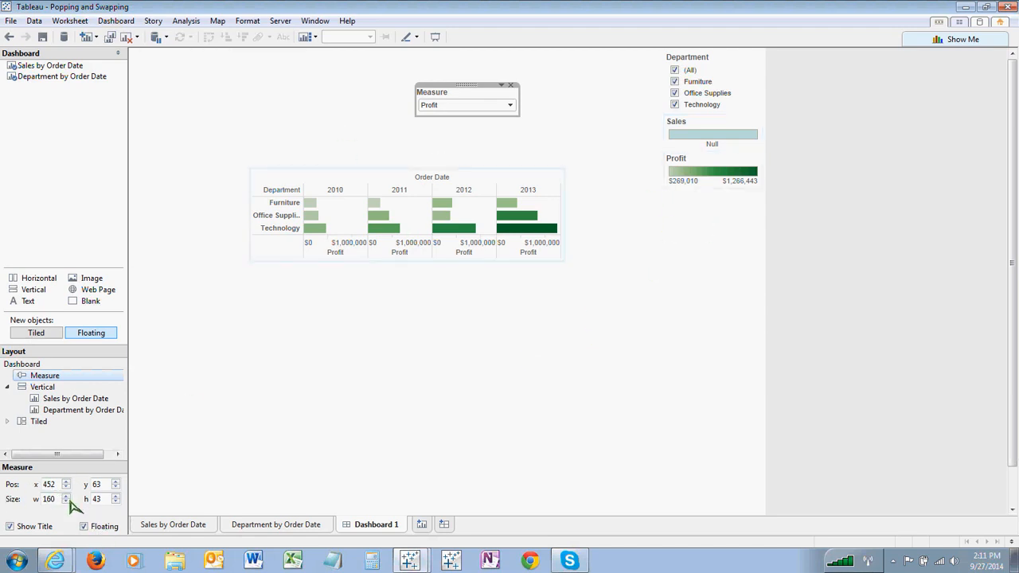
left_click(510, 105)
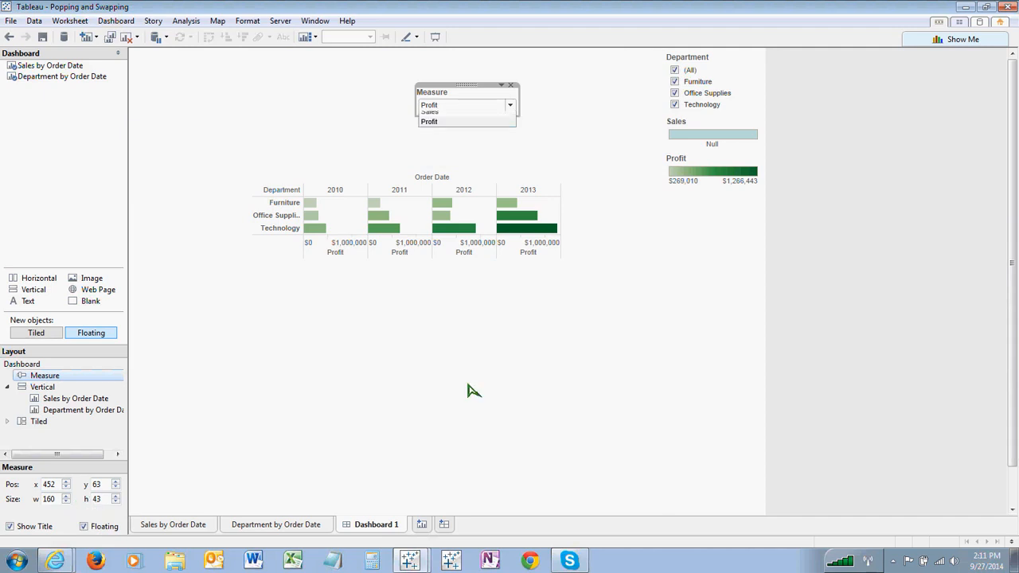
key("Up")
key("Return")
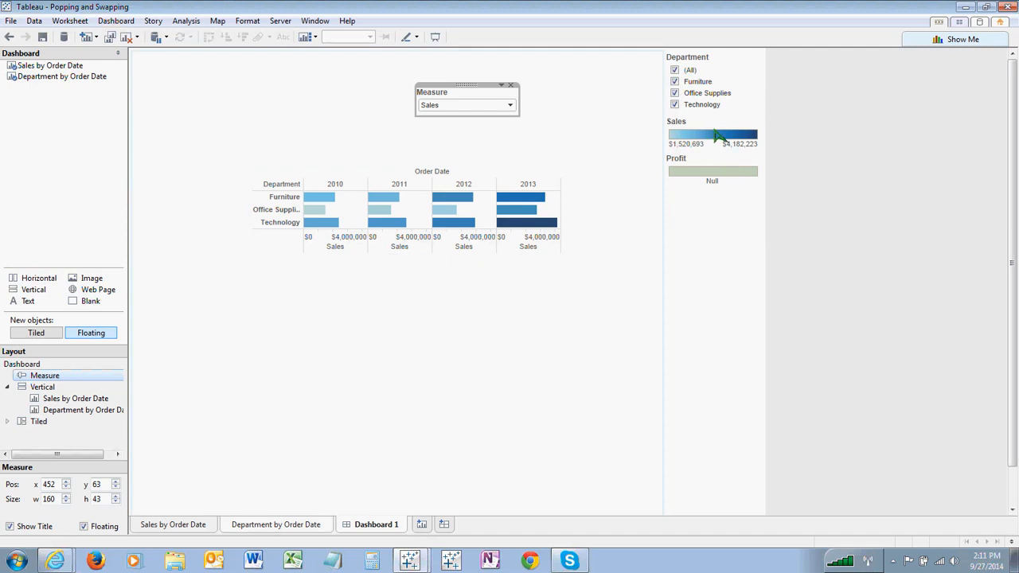
Step: Place Dashboard 1 ahead of the Department by Order Date sheet and add a new worksheet right after the dashboard
right_click(269, 523)
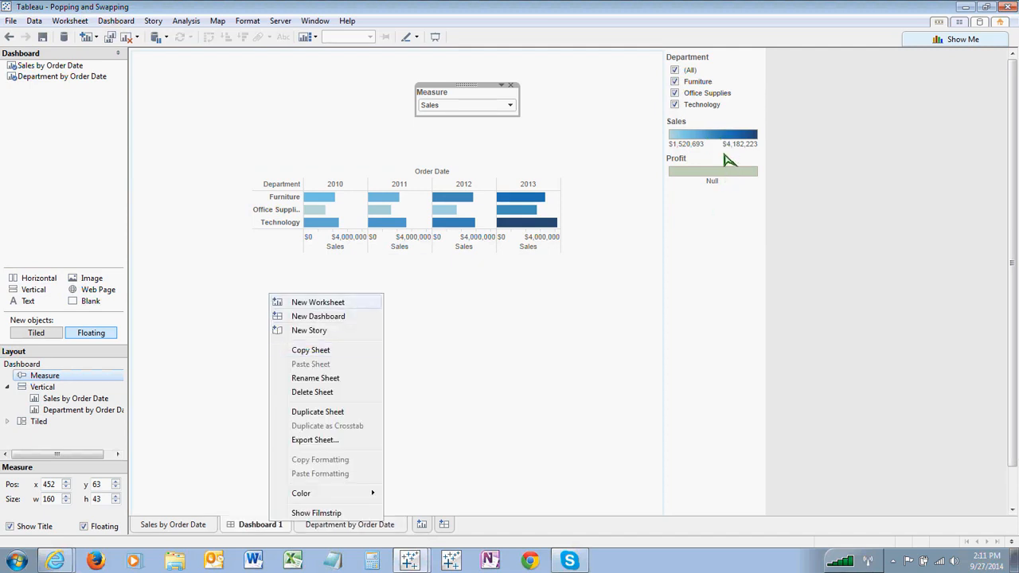
key("Escape")
key("ctrl+m")
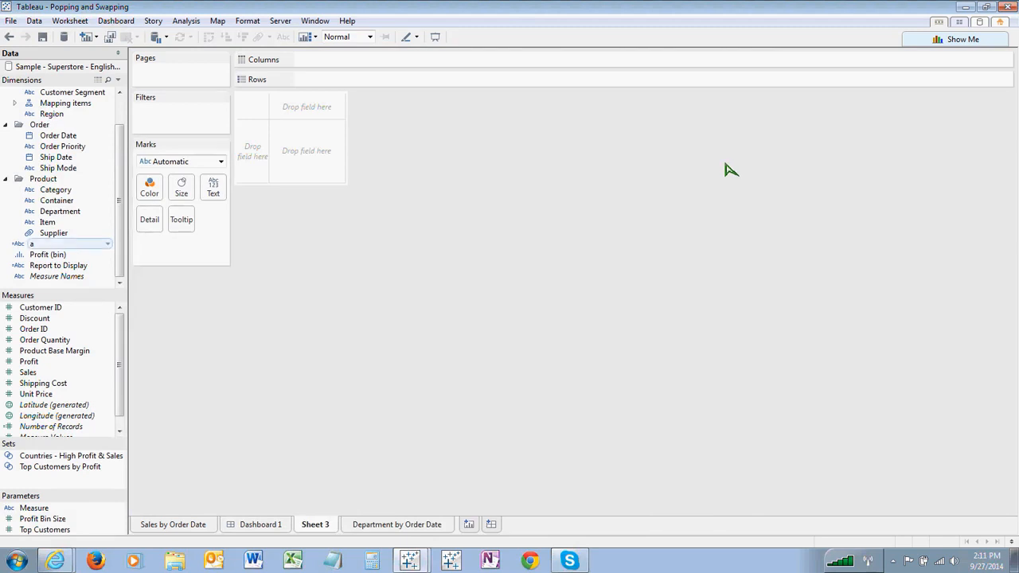
Step: Examine the formula of the calculated field a and close it without changes
right_click(35, 244)
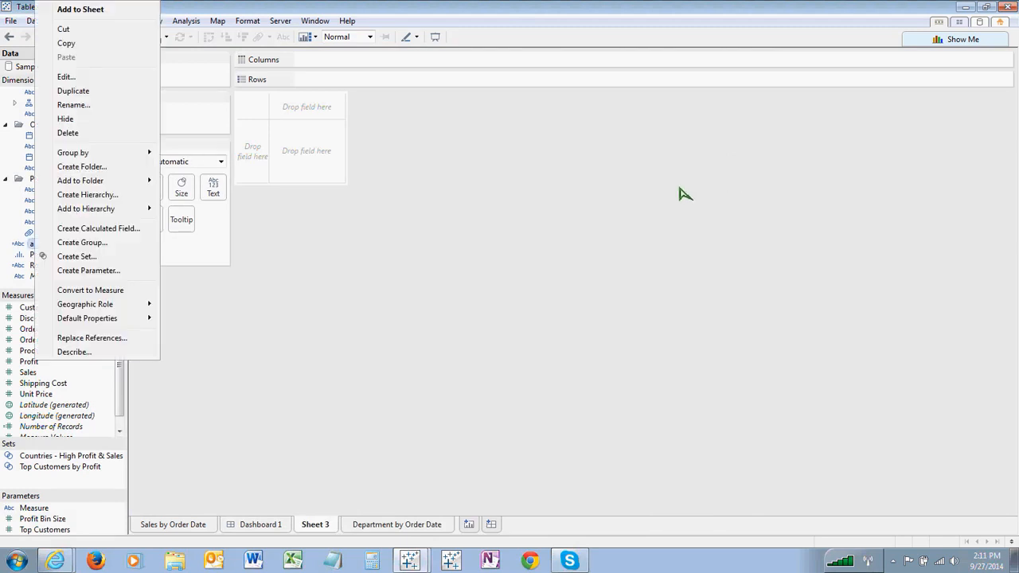
key("Up")
key("Return")
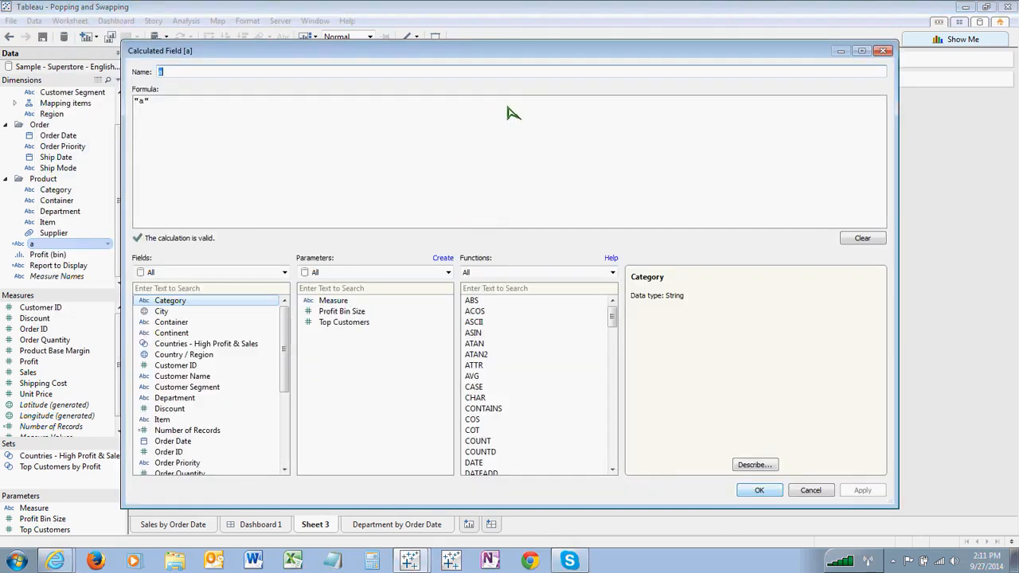
key("Escape")
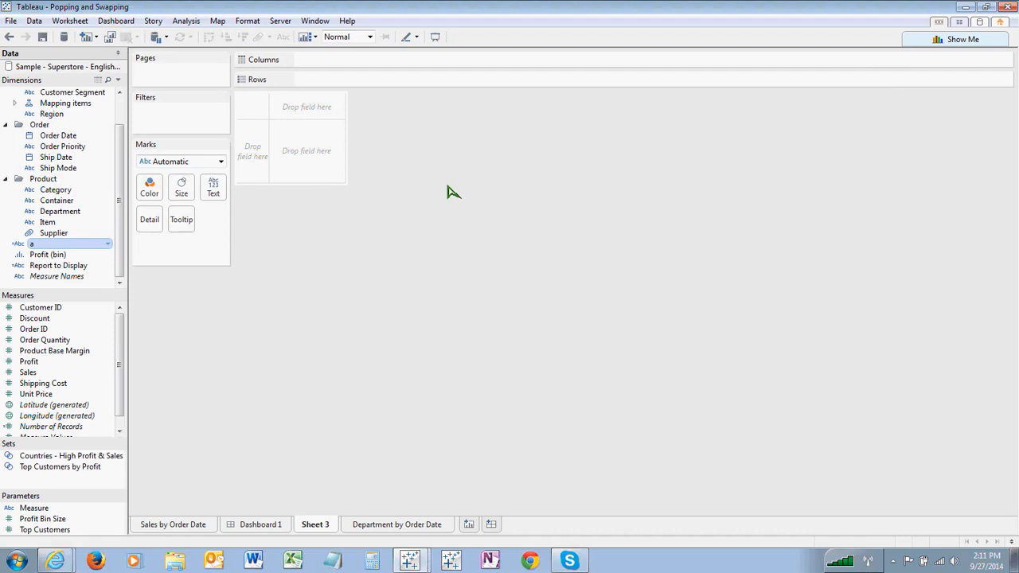
Step: Place the field a on Rows of the new worksheet and rename the sheet Sales Legend Pop
left_click_drag(48, 244, 342, 79)
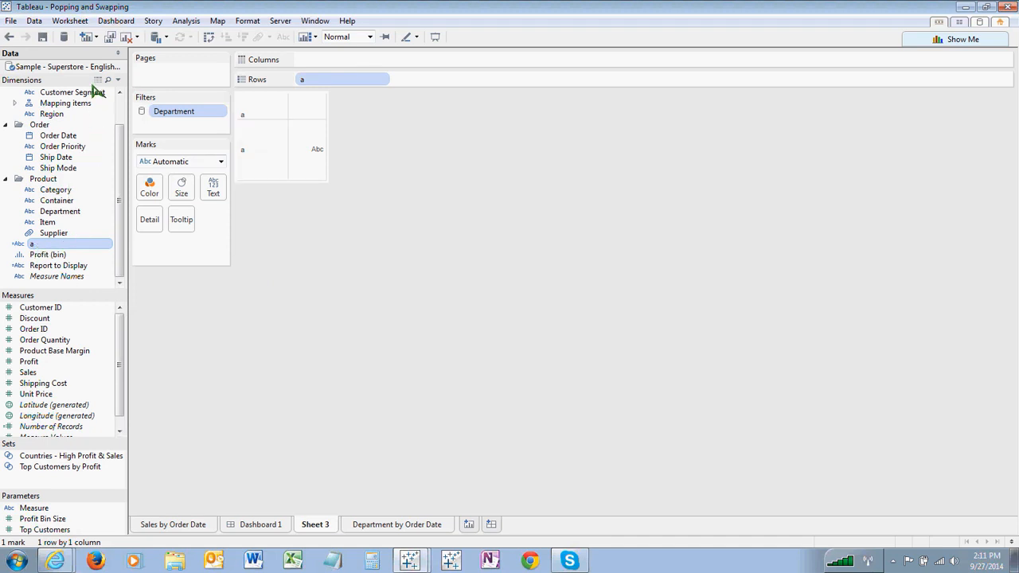
right_click(320, 520)
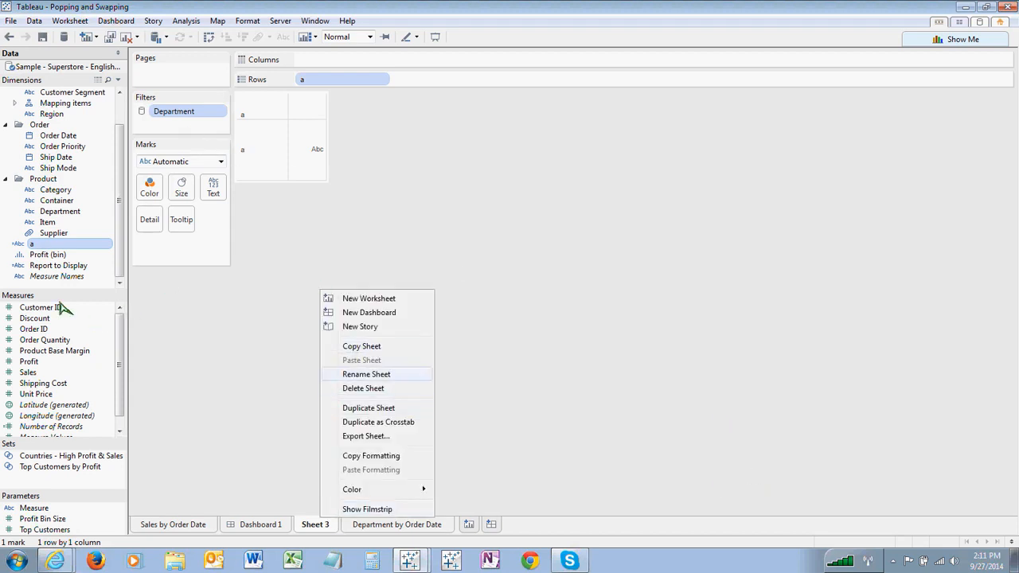
key("Return")
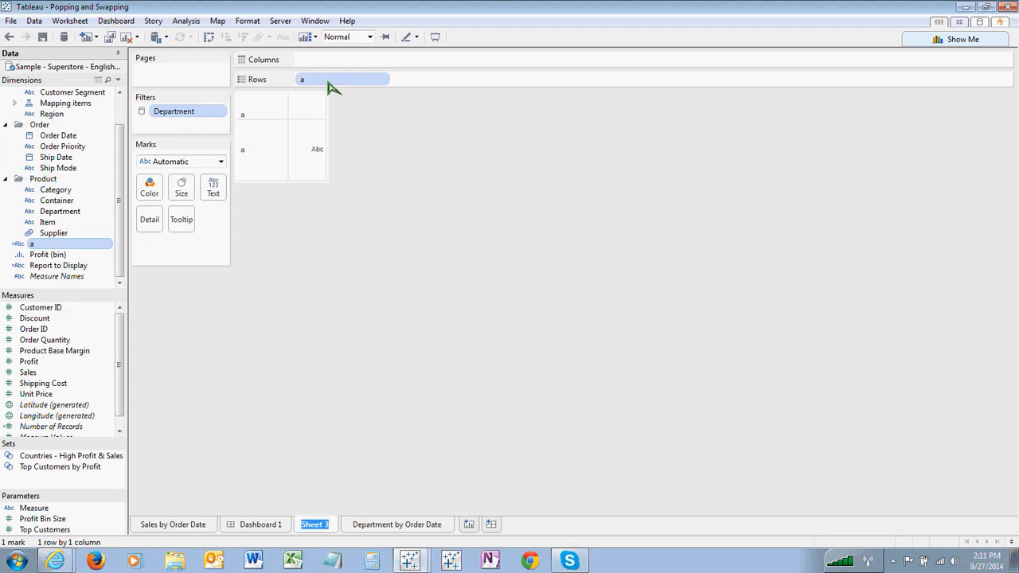
type("Sales")
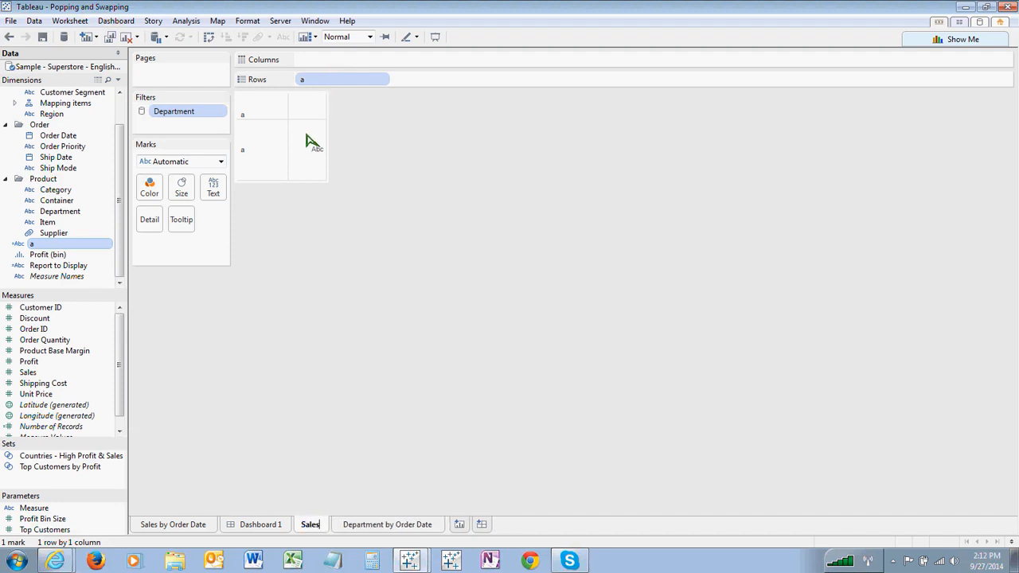
type(" Legend Pop")
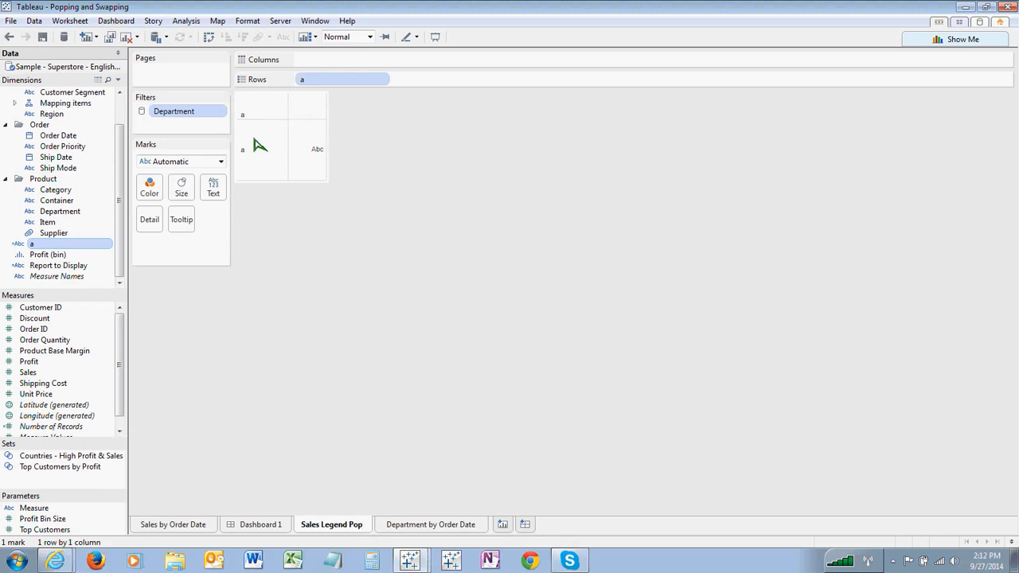
key("Return")
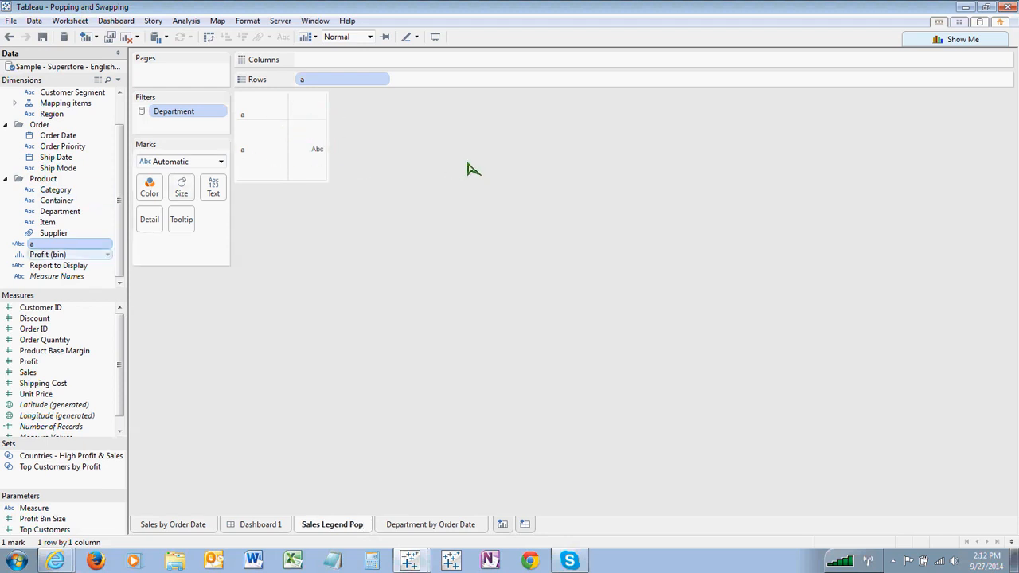
Step: Filter the Sales Legend Pop sheet by Report to Display, using a custom value list containing Sales
left_click_drag(58, 265, 172, 125)
left_click_drag(288, 177, 270, 164)
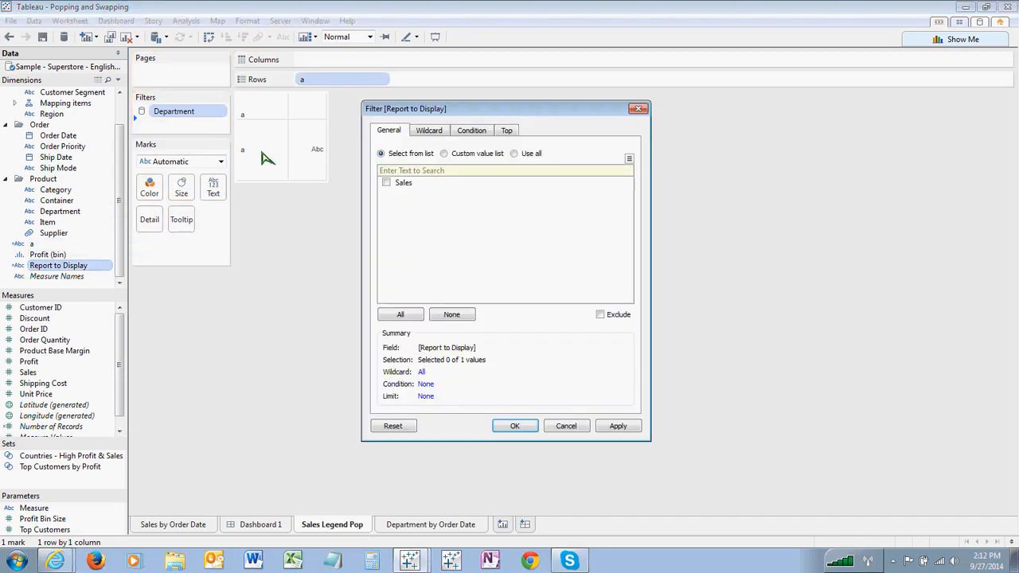
left_click(444, 154)
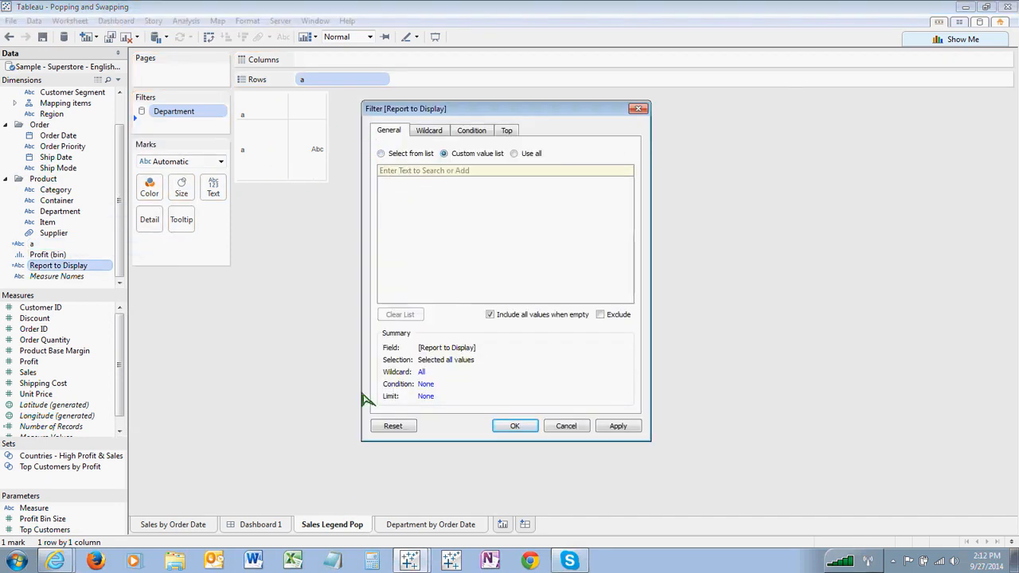
key("Left")
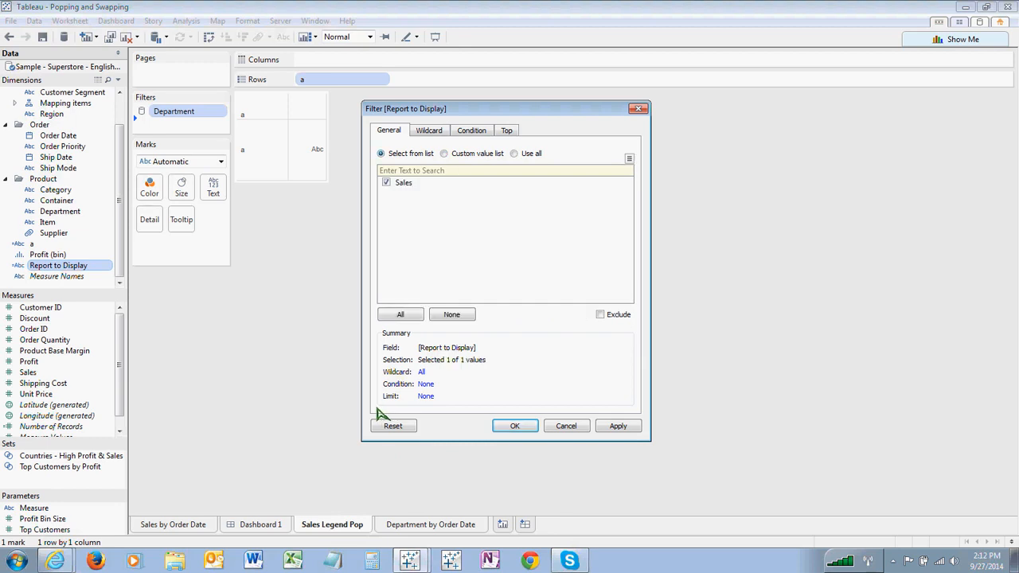
key("Right")
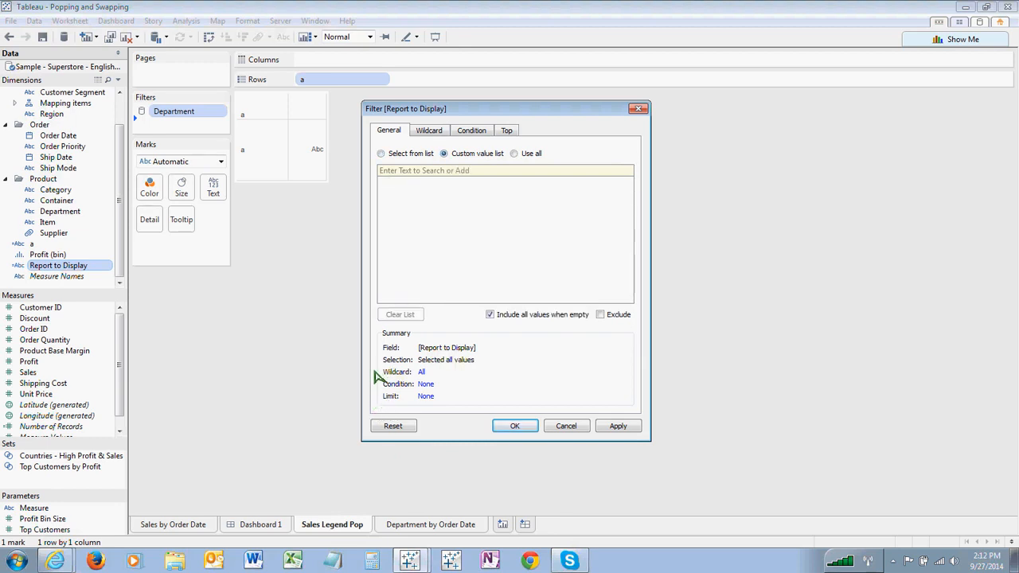
type("S")
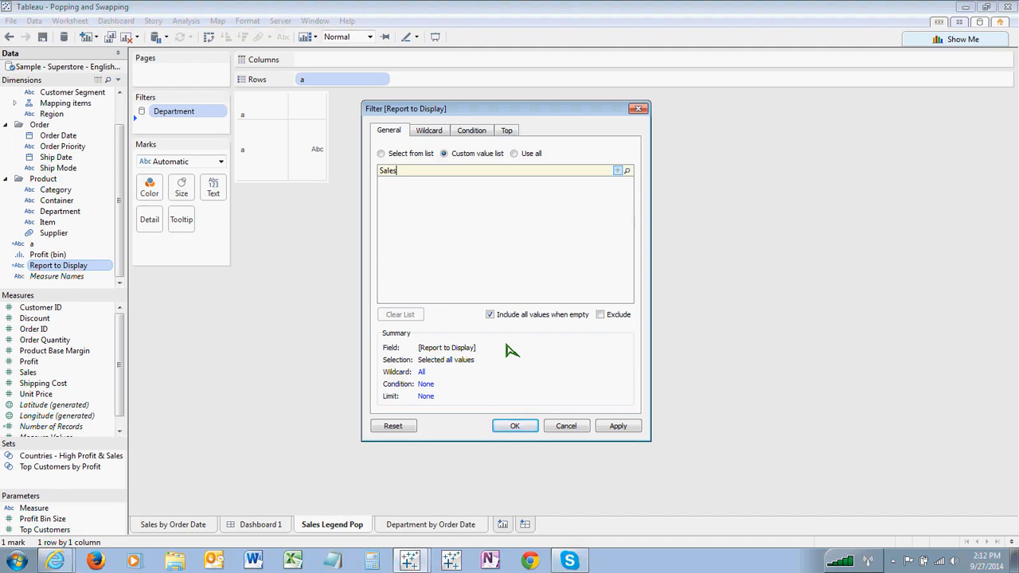
type("ales")
key("Return")
key("Return")
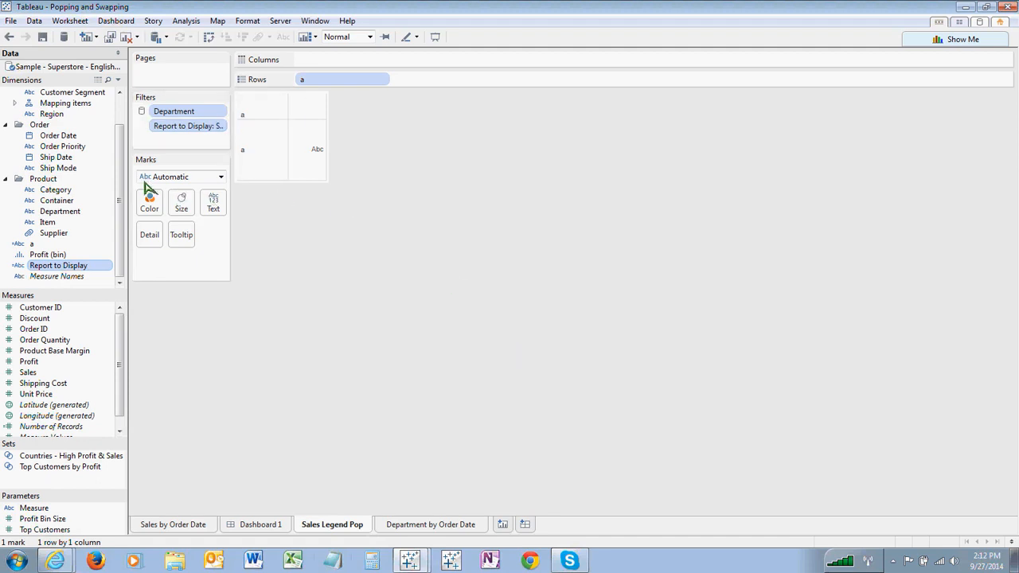
Step: Duplicate the Sales Legend Pop sheet and rename the copy Profit Legend pop
right_click(331, 523)
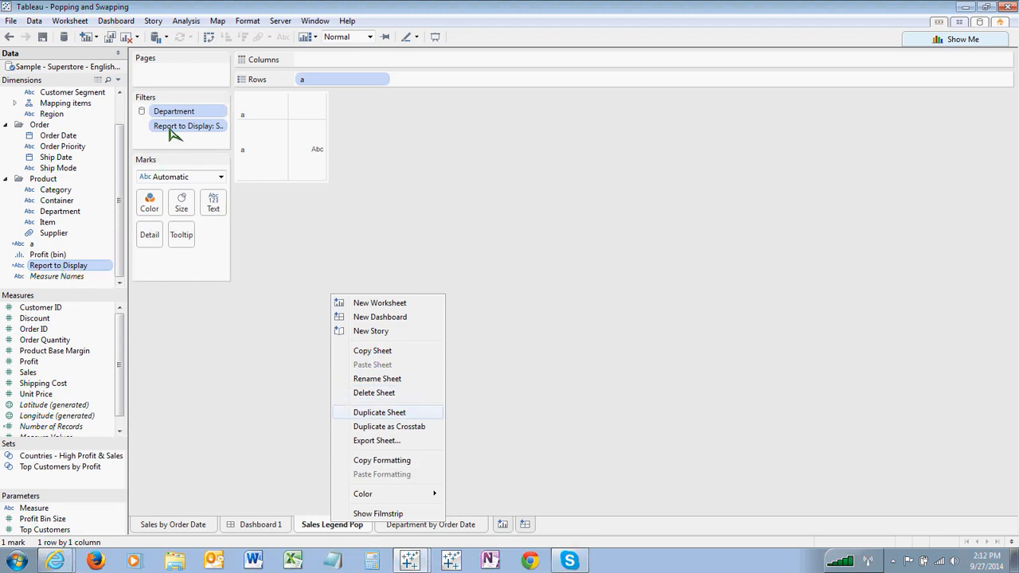
left_click(300, 182)
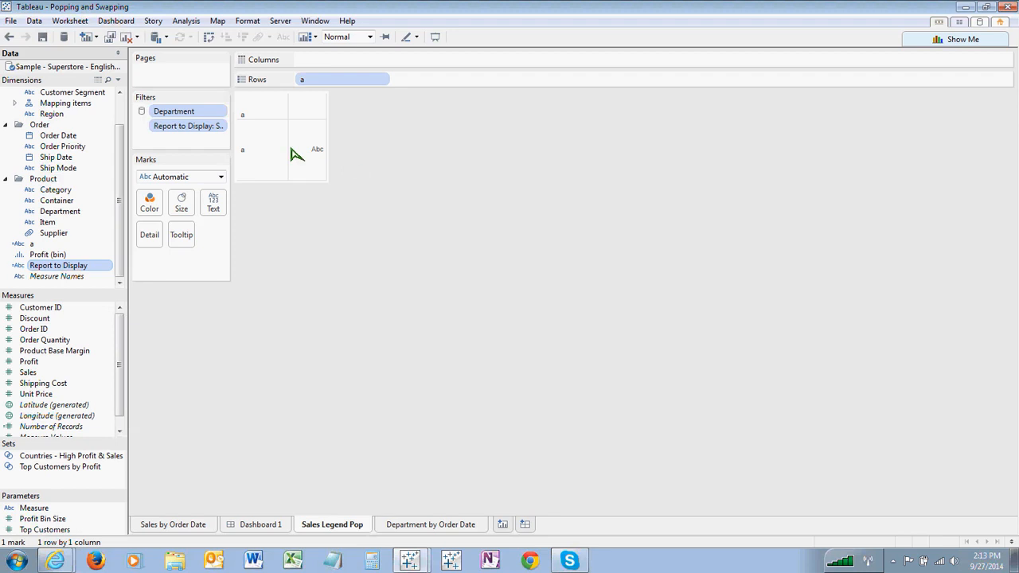
right_click(333, 524)
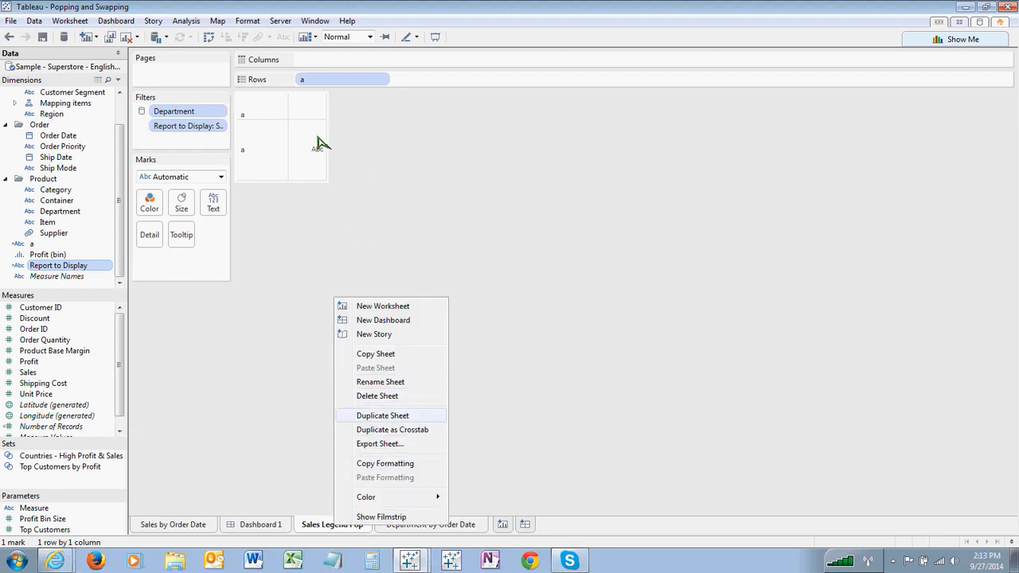
left_click(382, 415)
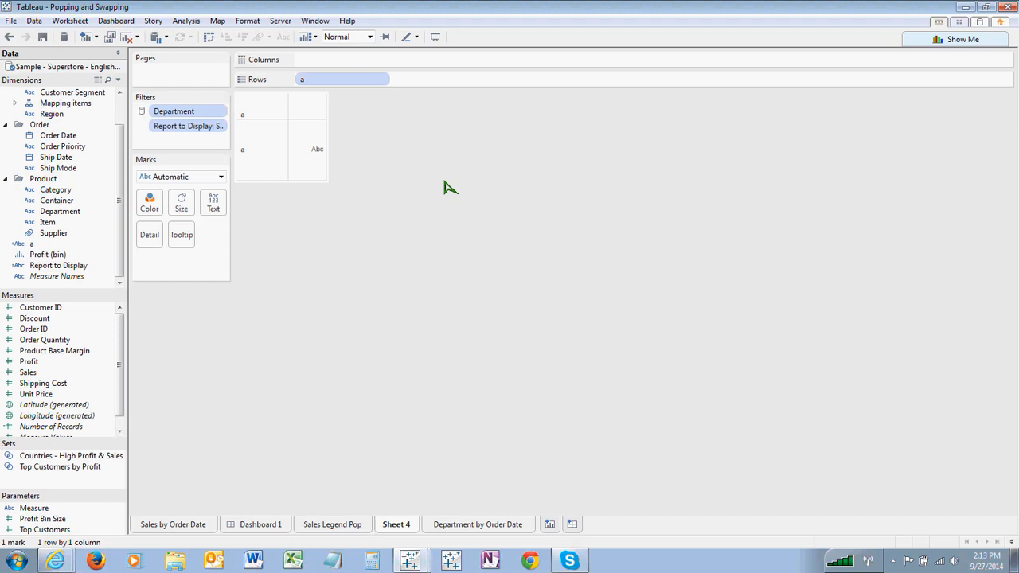
right_click(394, 524)
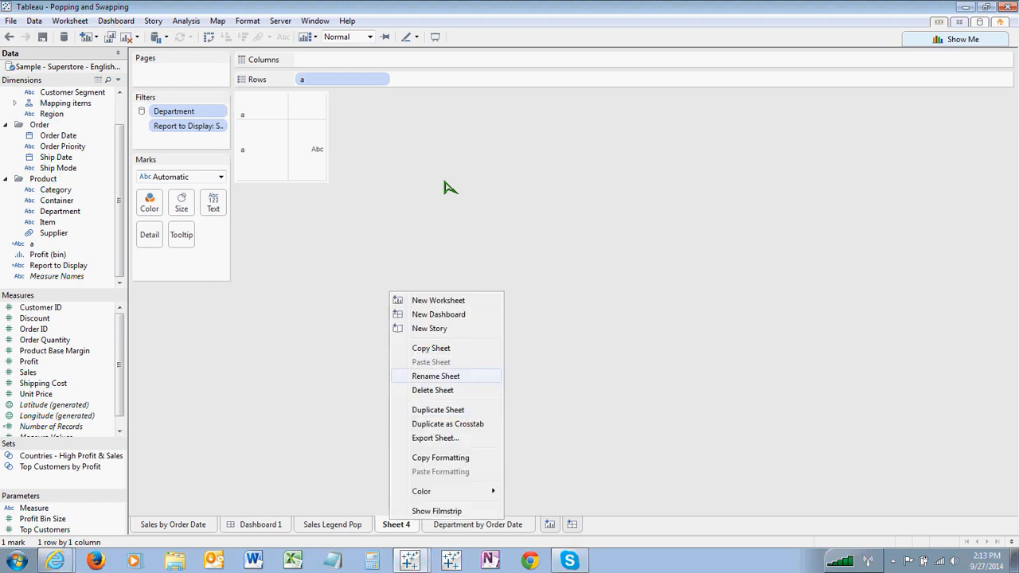
key("Return")
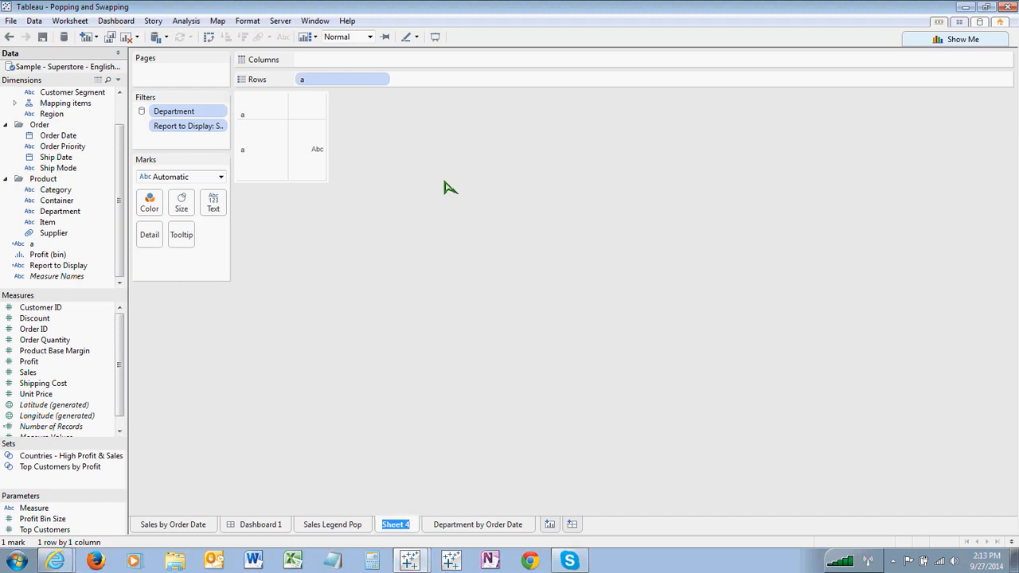
type("Profit")
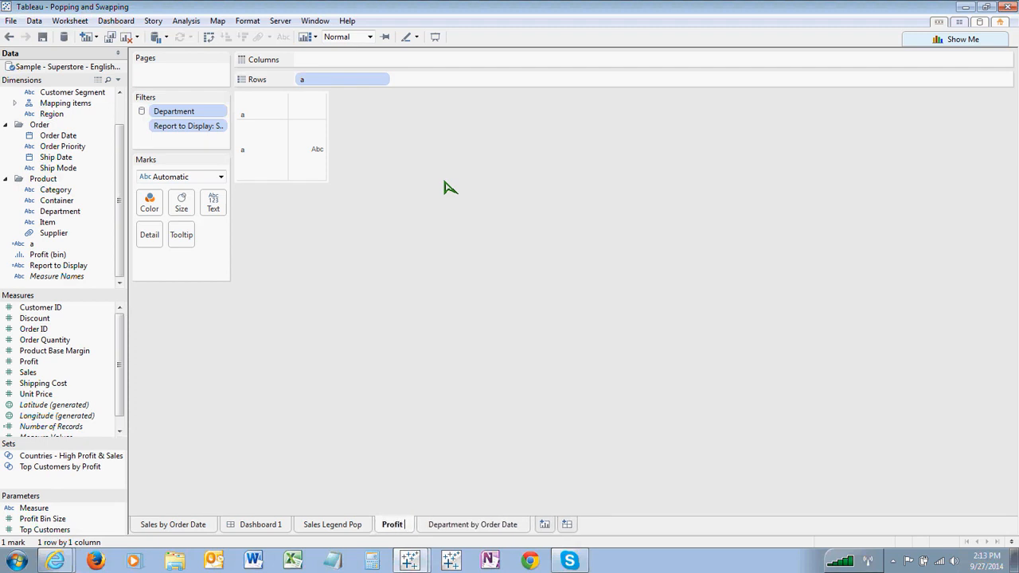
type(" Legend po")
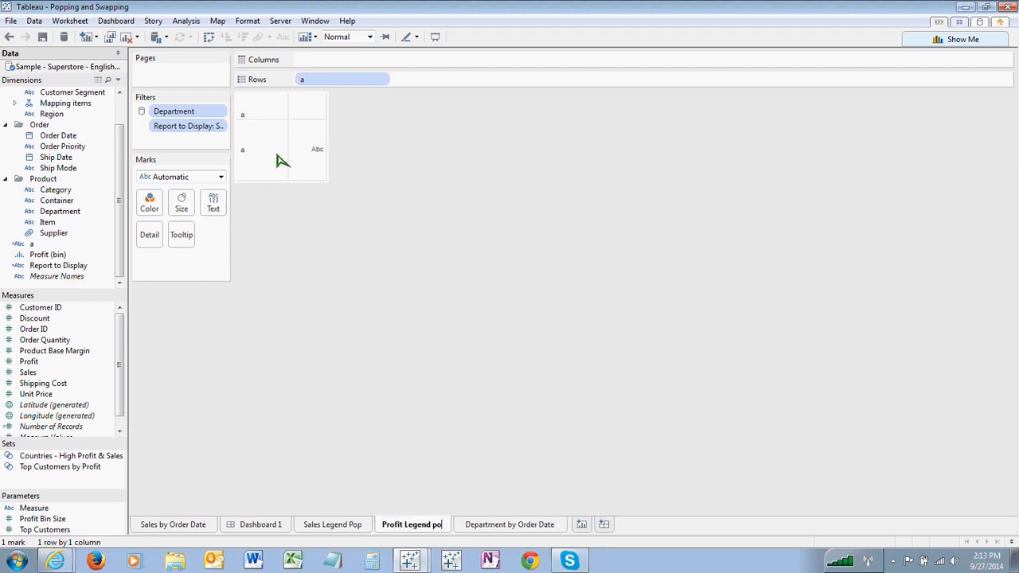
type("p")
key("Return")
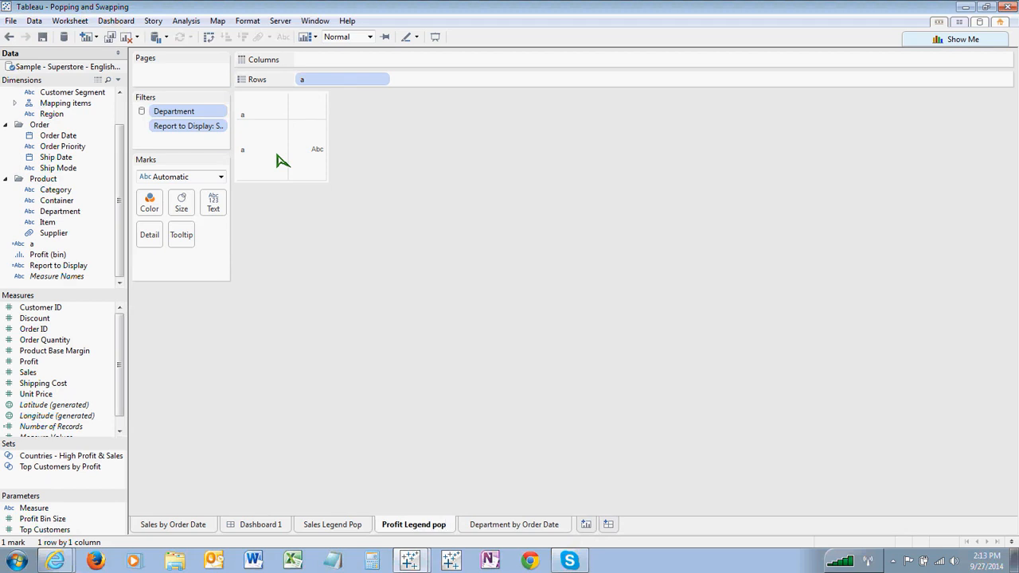
Step: Set the Report to Display filter on the Profit Legend pop sheet to the custom value Profit
right_click(190, 127)
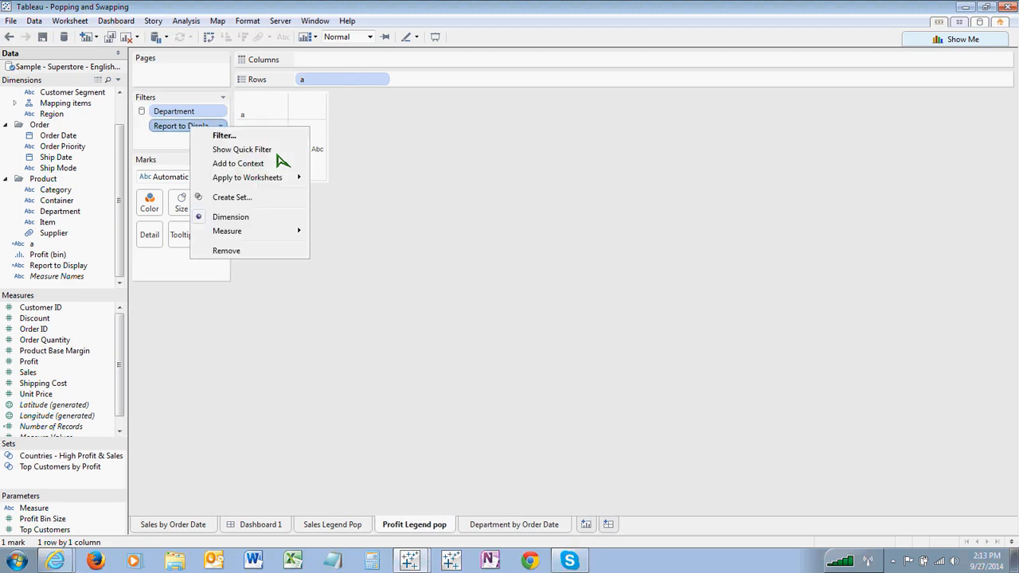
left_click(225, 135)
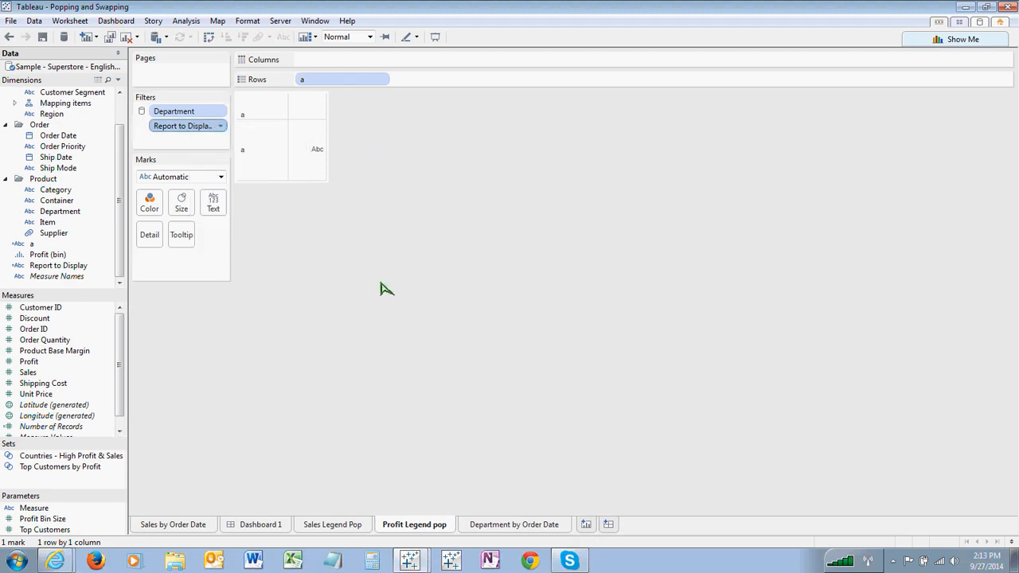
left_click(382, 312)
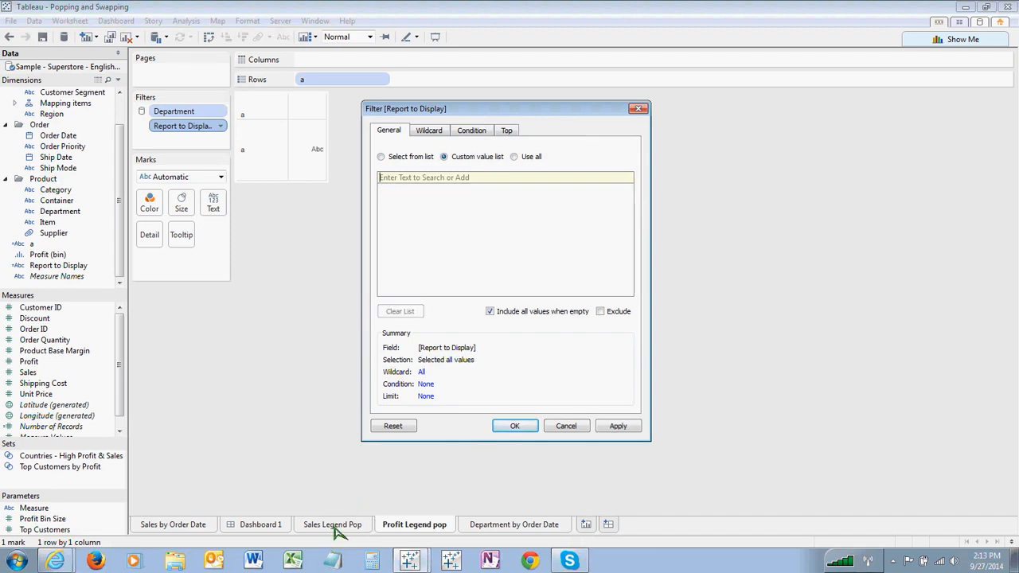
type("Profit")
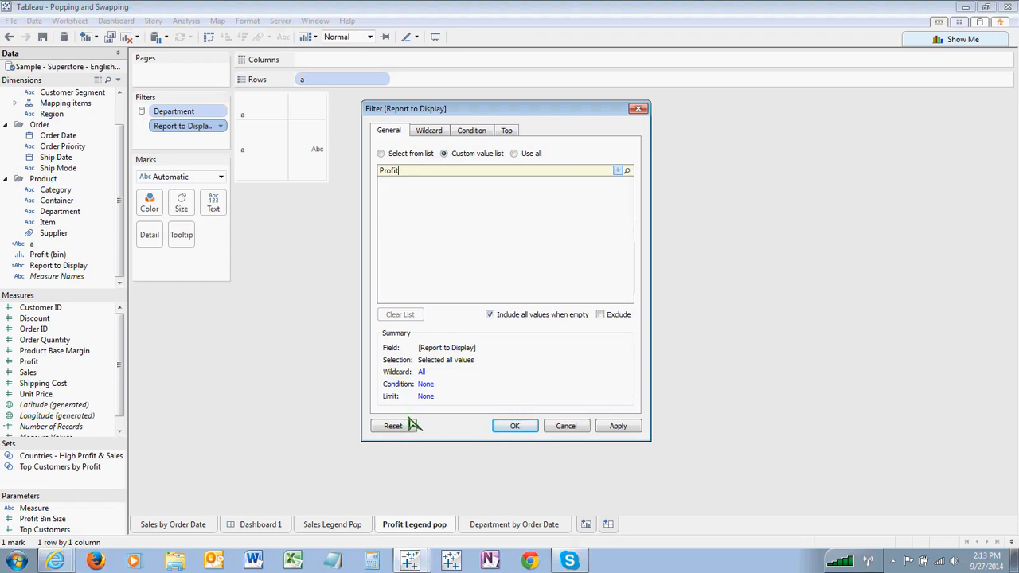
key("Return")
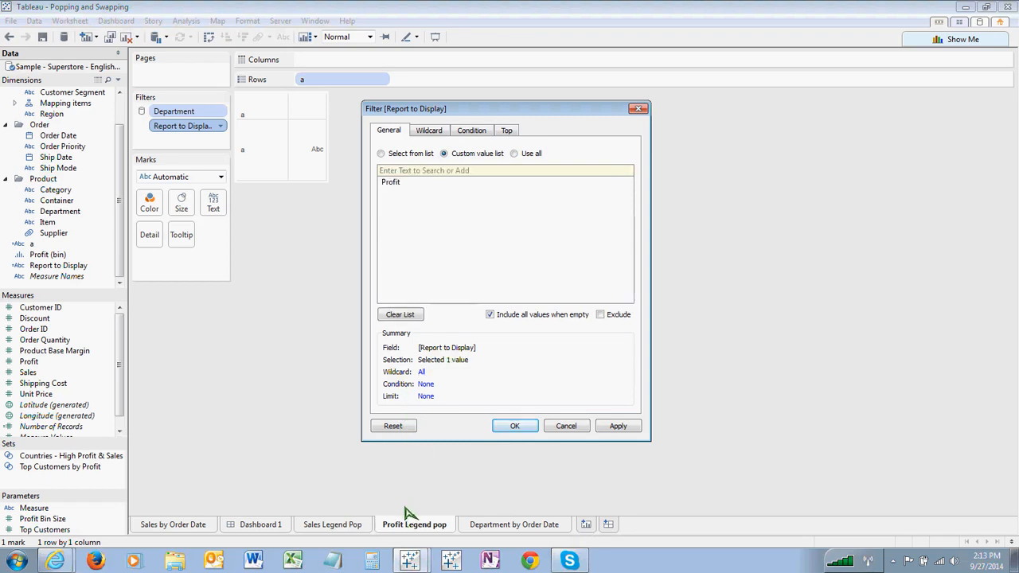
key("Return")
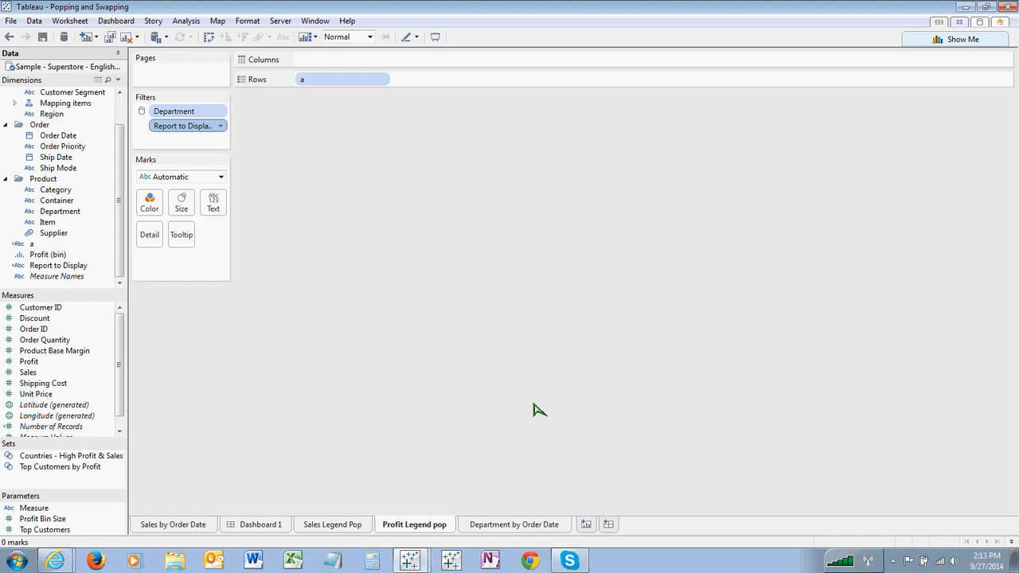
Step: Place Dashboard 1 after the Department by Order Date sheet and add two floating vertical containers side by side beneath its chart
key("ctrl+Tab")
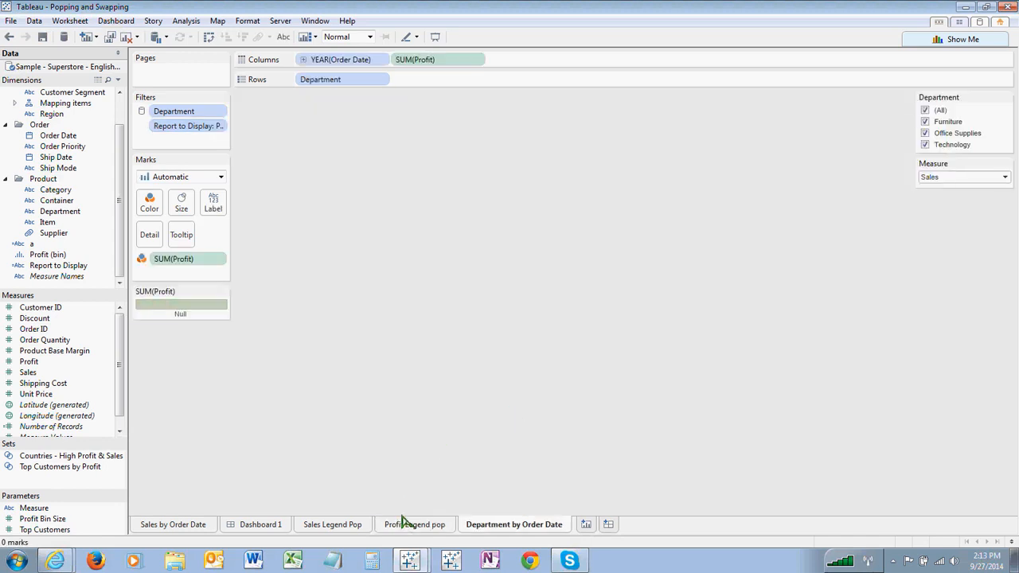
key("ctrl+Tab")
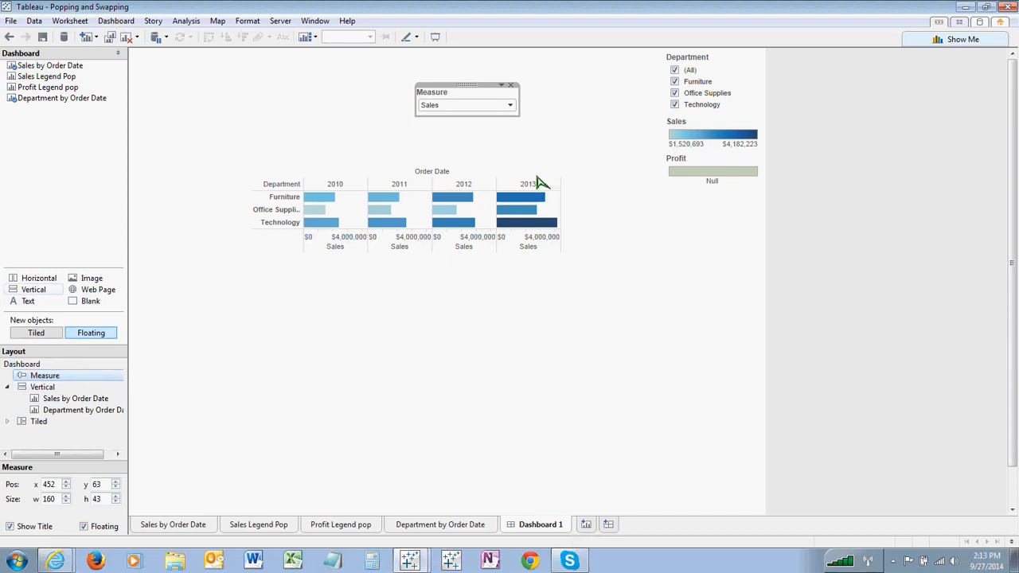
left_click_drag(33, 290, 385, 309)
left_click_drag(34, 289, 162, 309)
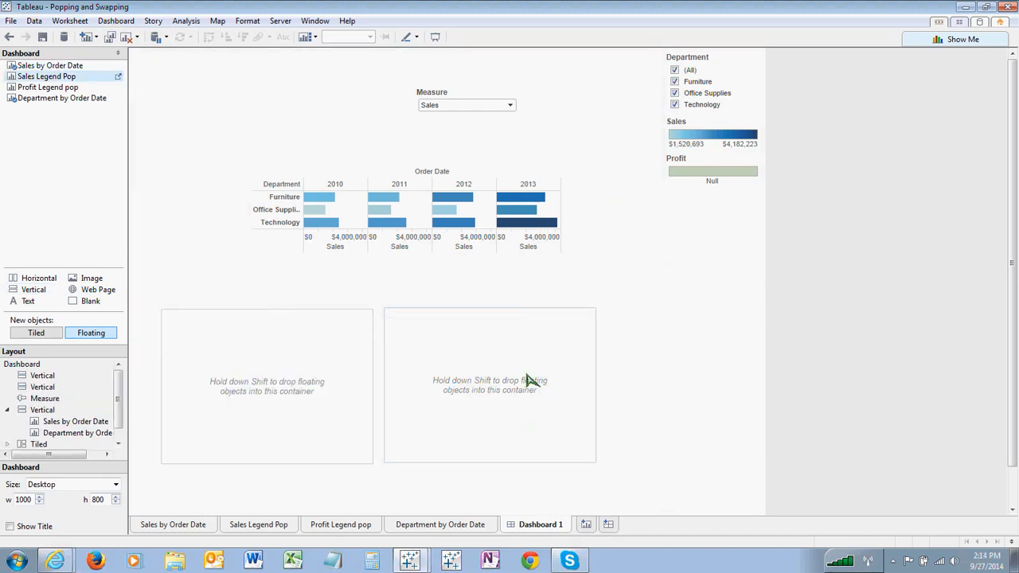
Step: Place the Sales Legend Pop sheet inside the left of the two empty vertical containers on the dashboard
left_click(47, 76)
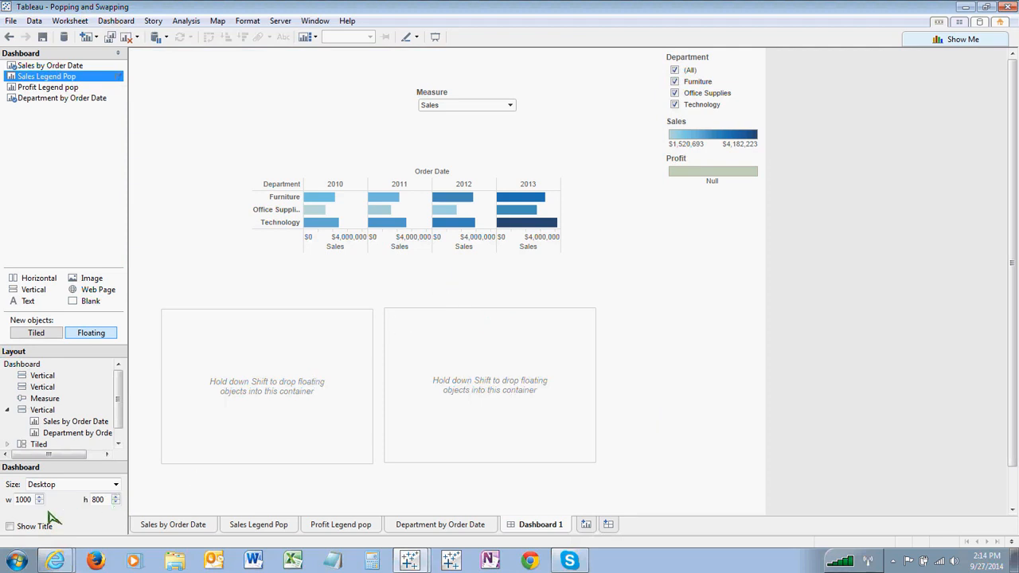
left_click_drag(54, 76, 267, 386)
left_click_drag(629, 275, 629, 275)
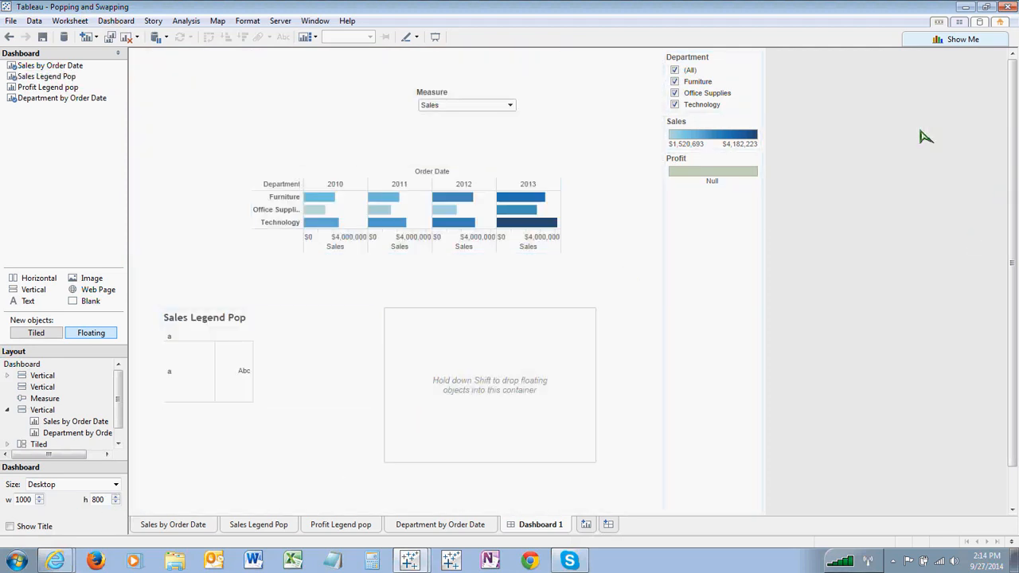
Step: Move the Sales color legend into the container directly beneath the Sales Legend Pop sheet and hide that sheet's title
left_click(673, 129)
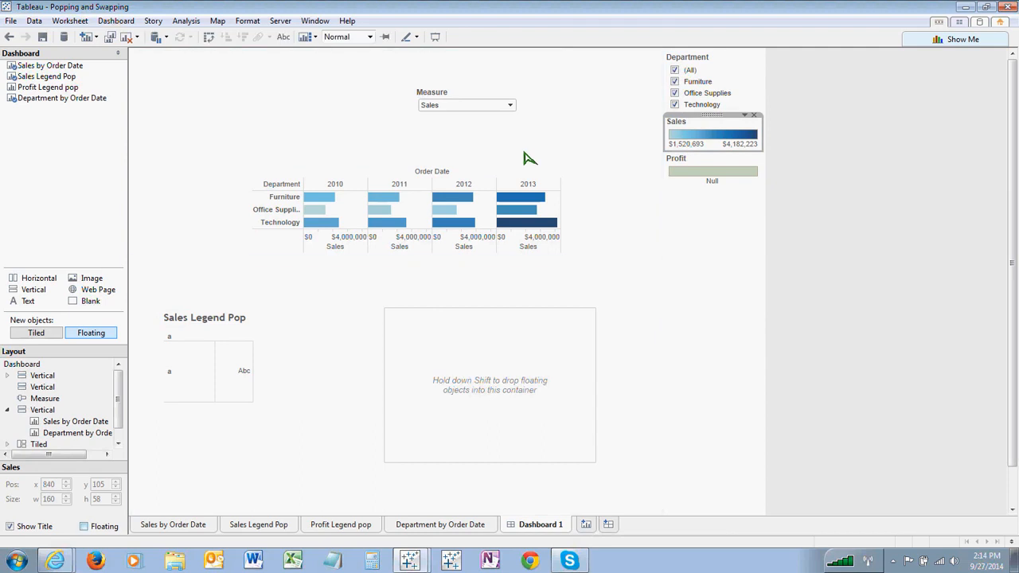
left_click(85, 526)
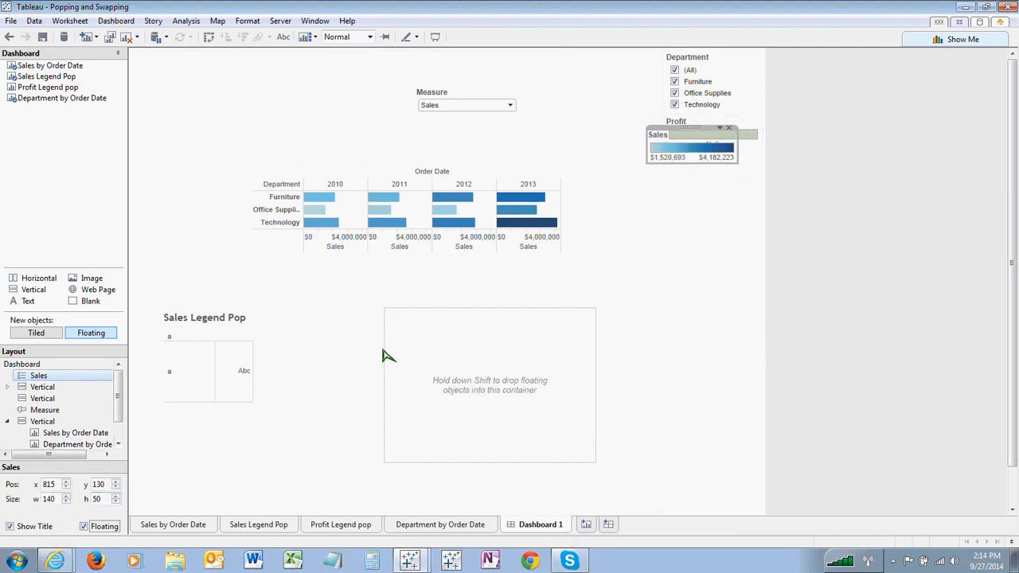
left_click_drag(691, 128, 267, 406)
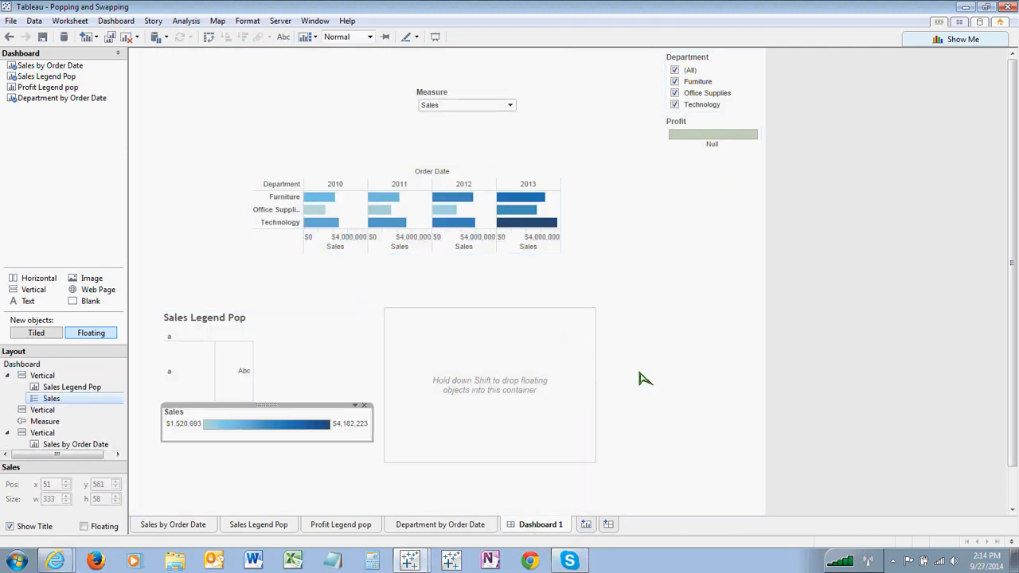
right_click(219, 316)
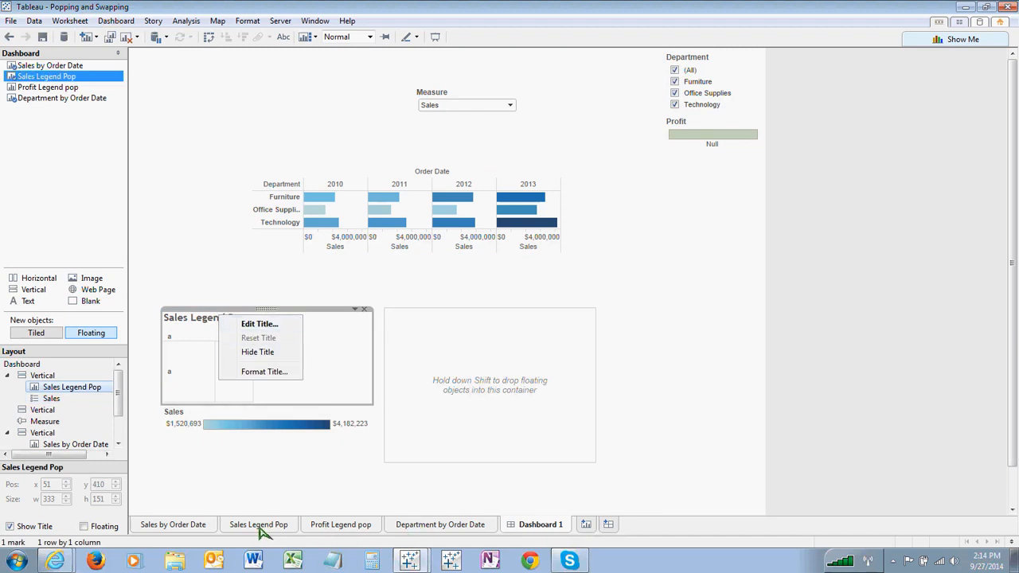
left_click(257, 352)
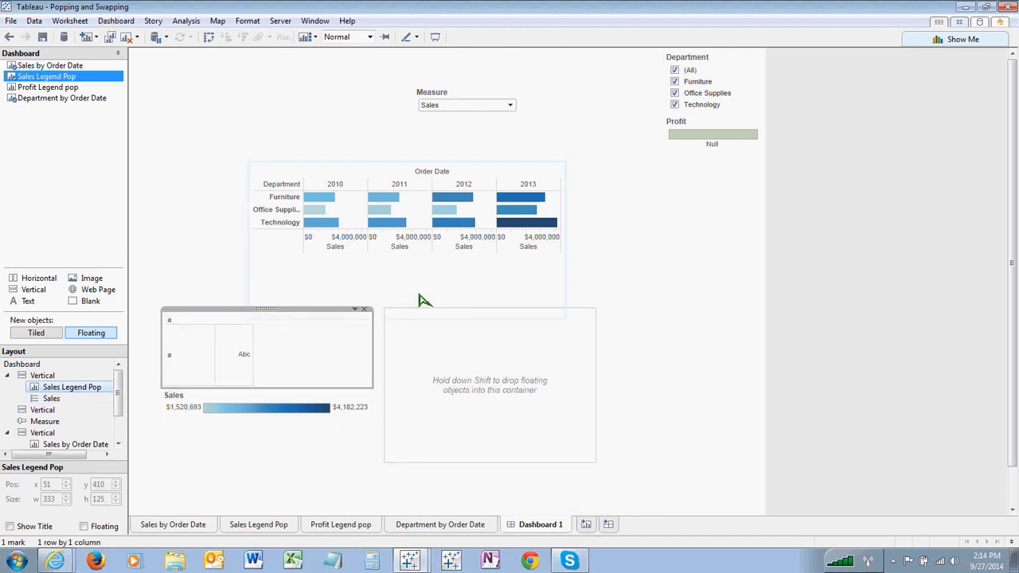
Step: Place the Profit Legend pop sheet inside the remaining empty vertical container on the dashboard
left_click(73, 182)
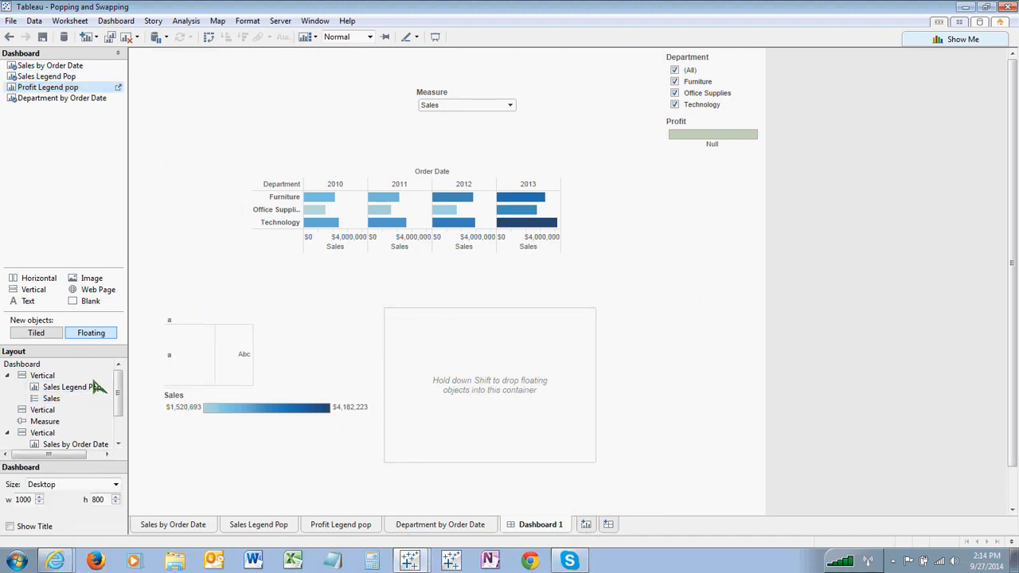
left_click_drag(34, 291, 35, 295)
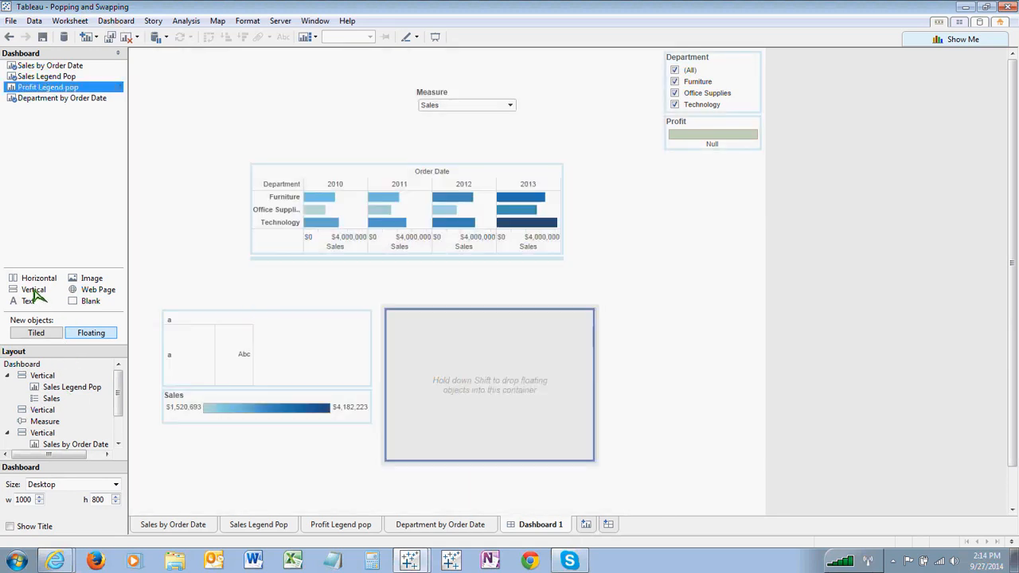
left_click_drag(48, 87, 490, 385)
Step: Make the Profit color legend floating, move it into the container beneath the Profit Legend pop sheet, and hide that sheet's title
left_click(711, 123)
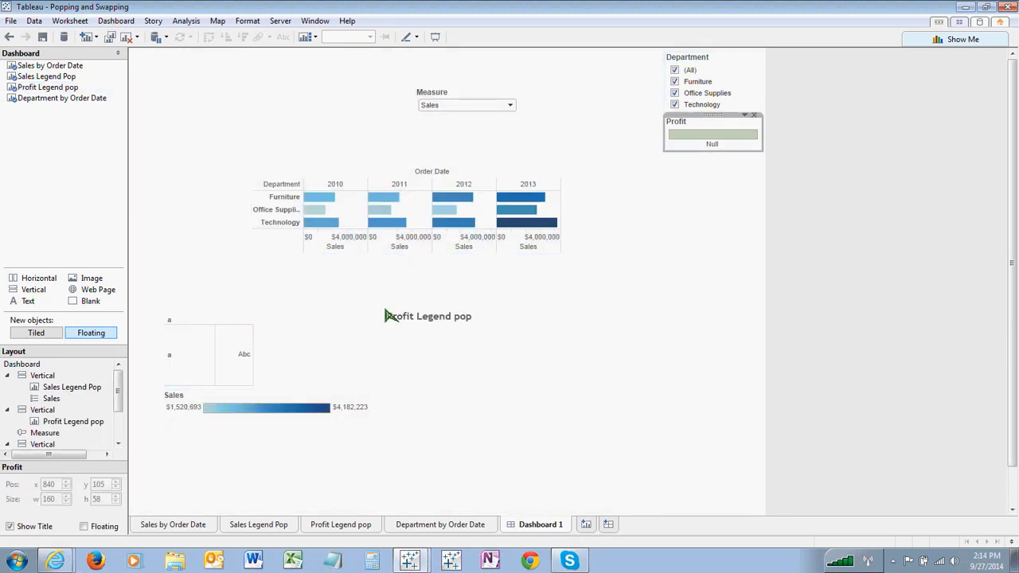
left_click(84, 527)
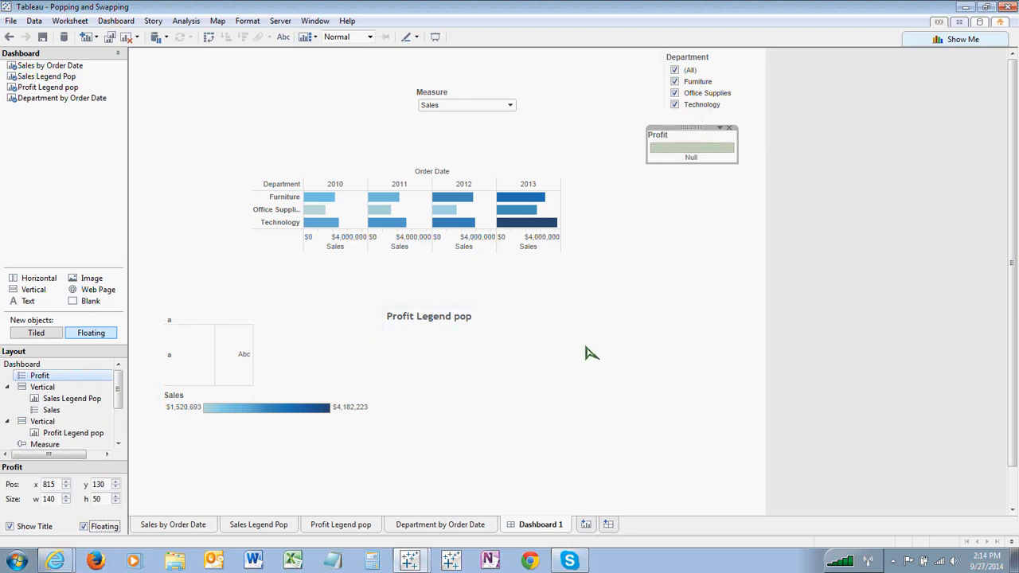
left_click_drag(691, 128, 691, 131)
left_click_drag(621, 358, 489, 309)
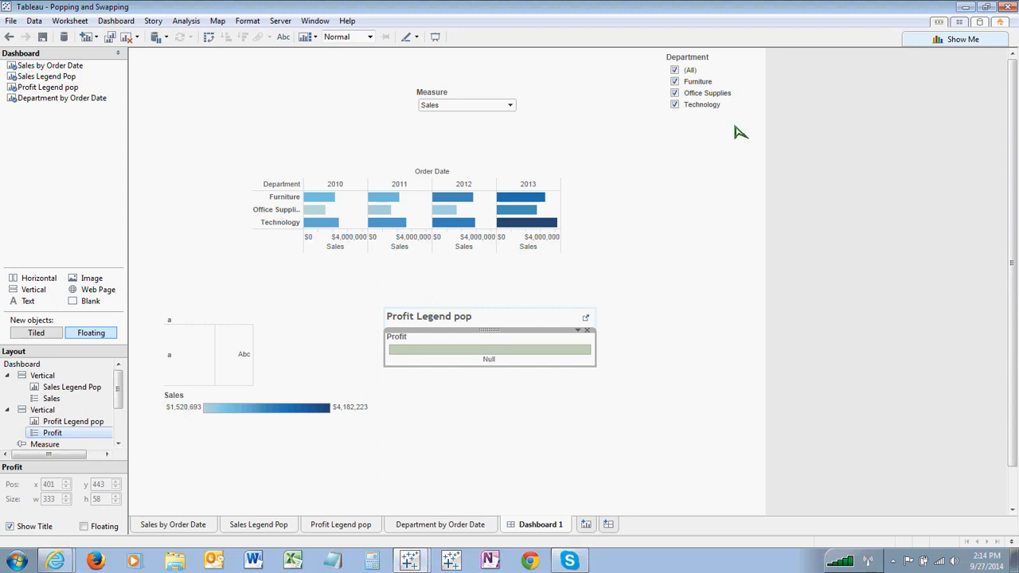
right_click(448, 317)
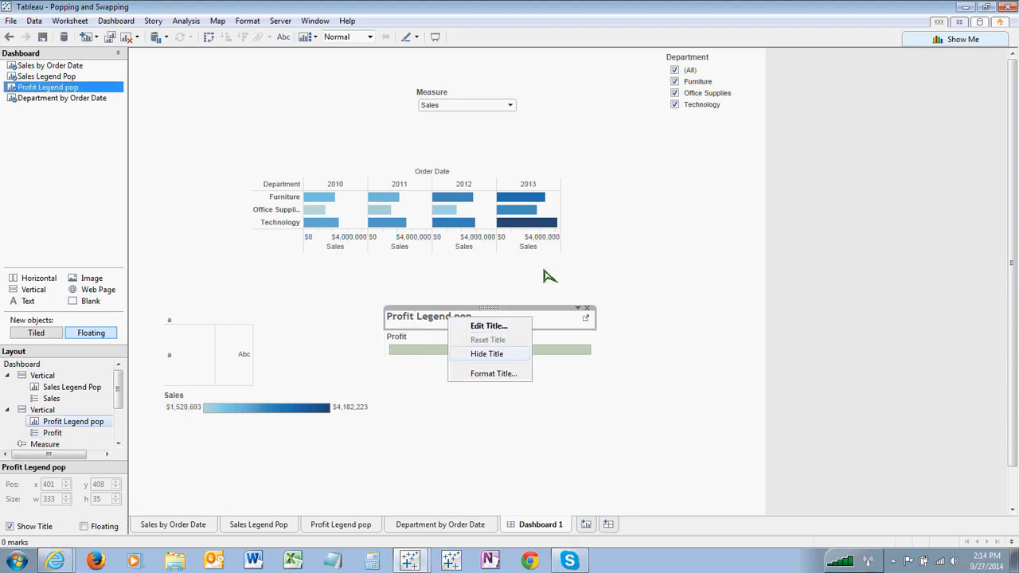
left_click(487, 353)
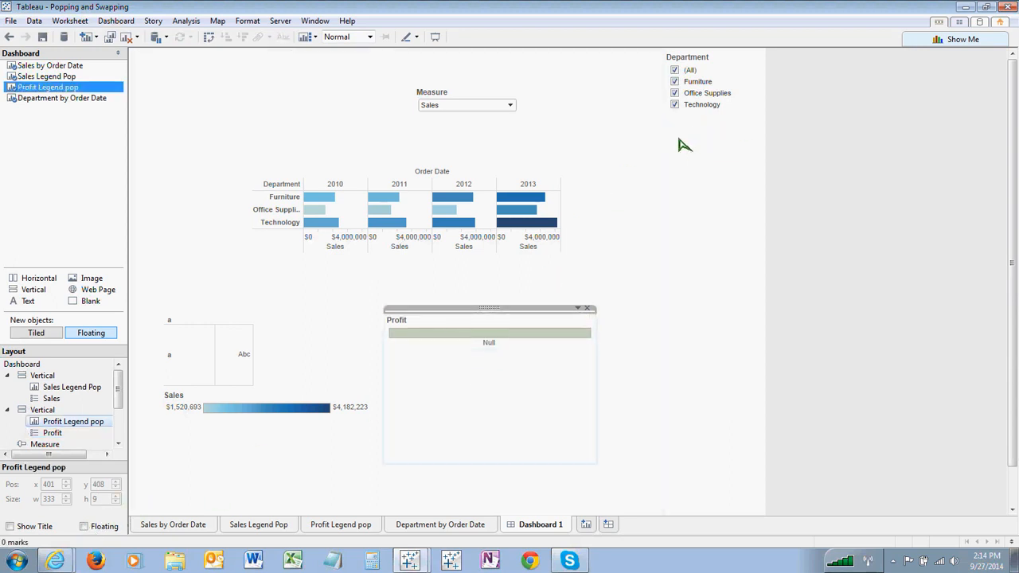
Step: Switch the Measure parameter to Profit and back to Sales to check both legend containers beneath the chart
left_click(468, 105)
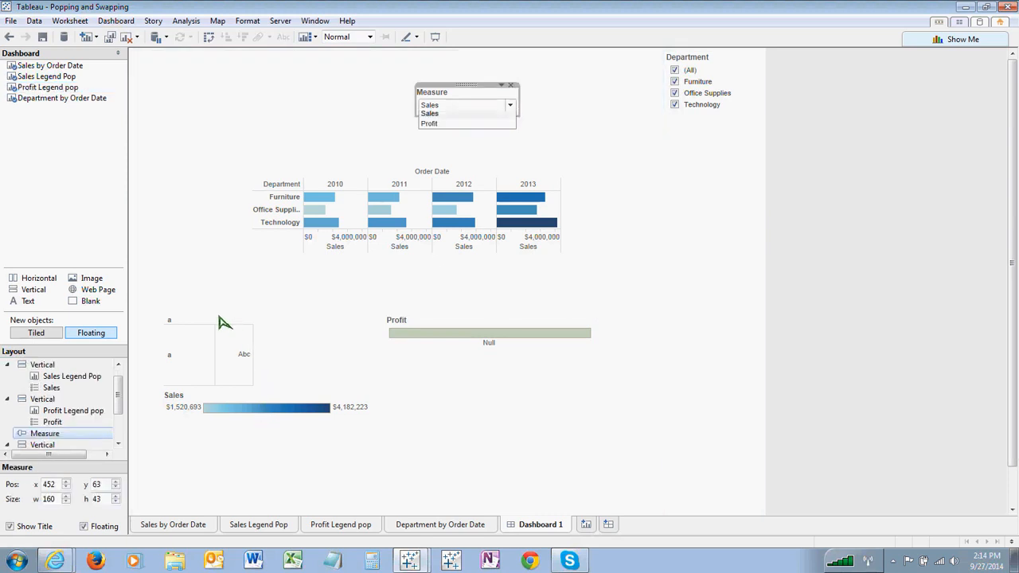
left_click(428, 127)
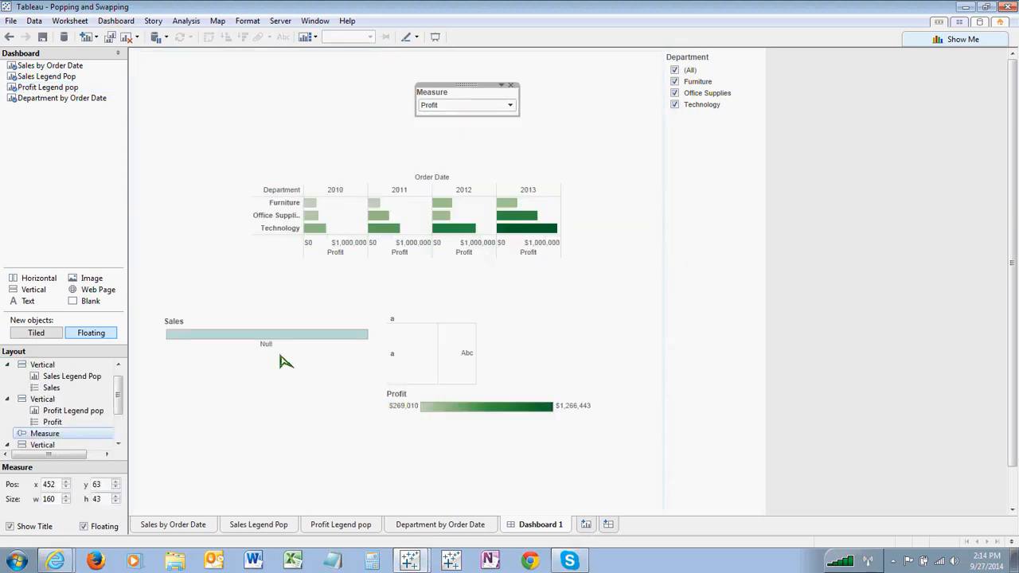
left_click(467, 105)
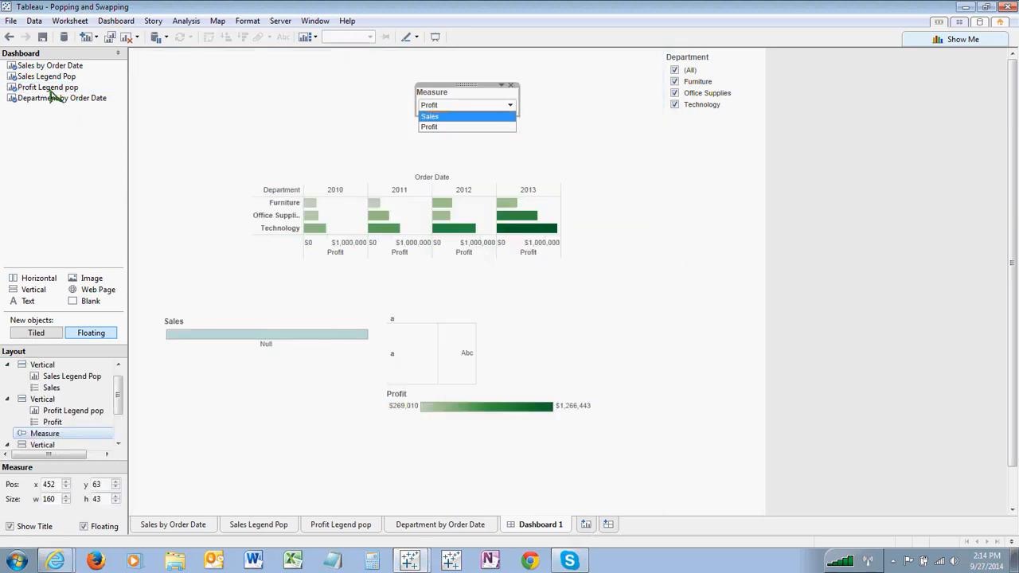
left_click(430, 116)
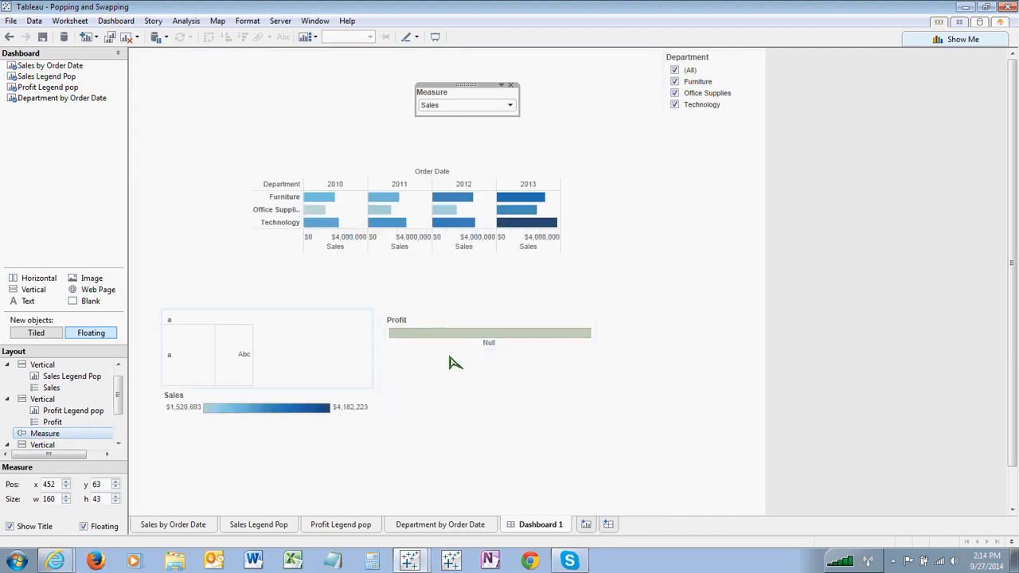
Step: Move the vertical container holding the Sales legend to the right side of the chart and narrow it
left_click(288, 350)
double_click(267, 309)
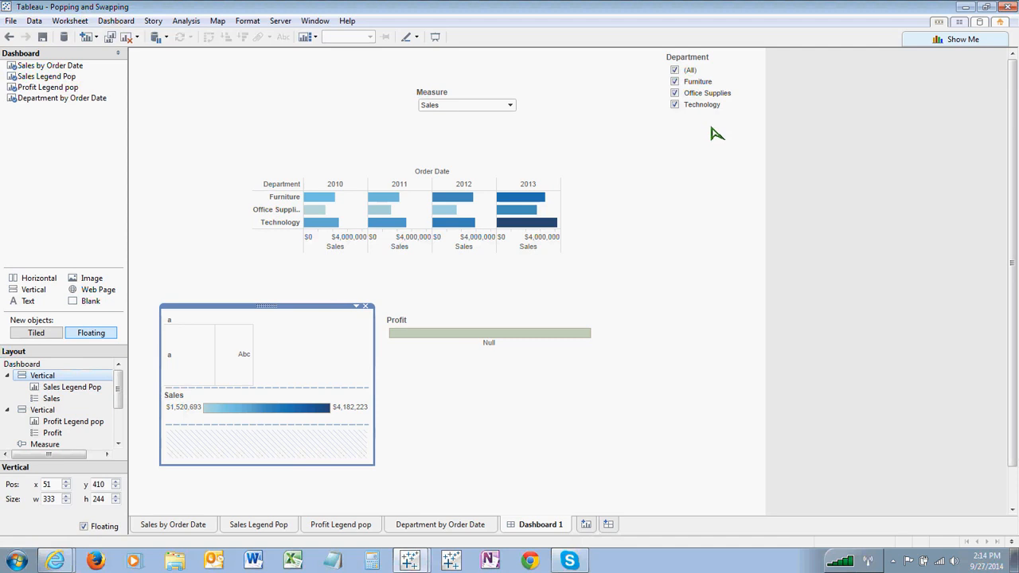
left_click_drag(267, 306, 640, 177)
left_click_drag(534, 257, 609, 257)
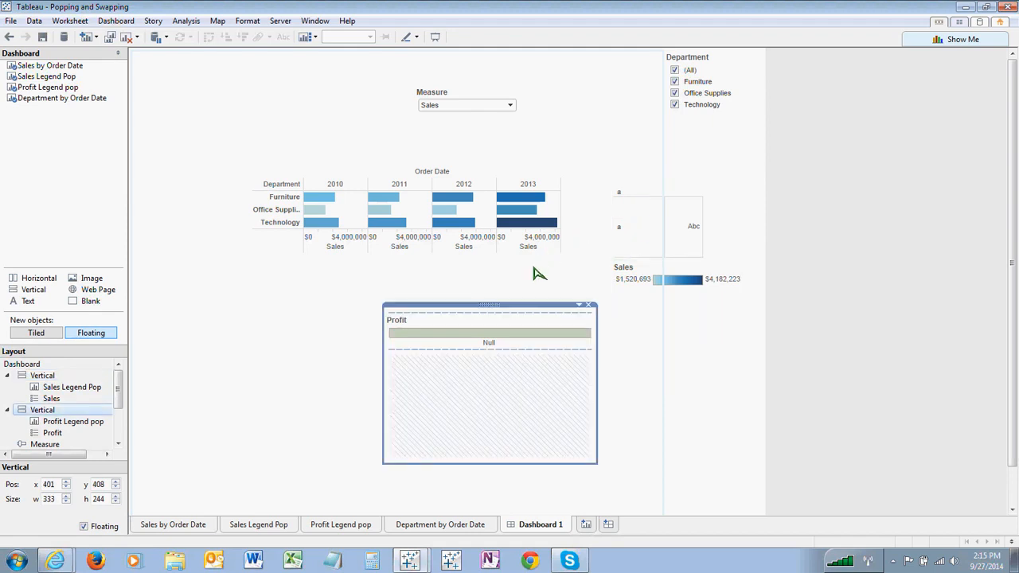
Step: Set the Profit legend container's position to x 757, y 209 and its width to 212 so it overlaps the Sales legend container
key("Tab")
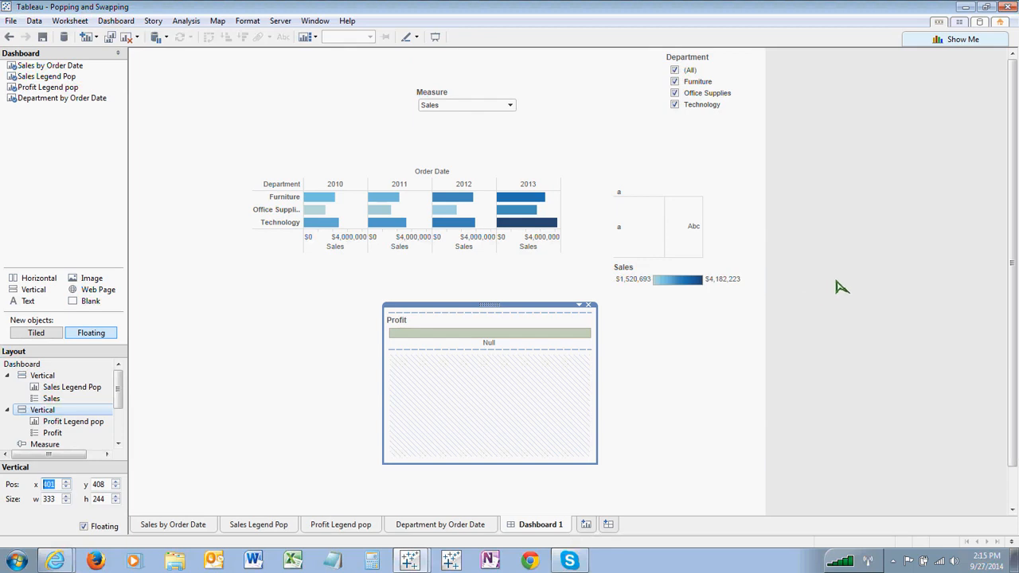
type("757")
key("Tab")
type("2")
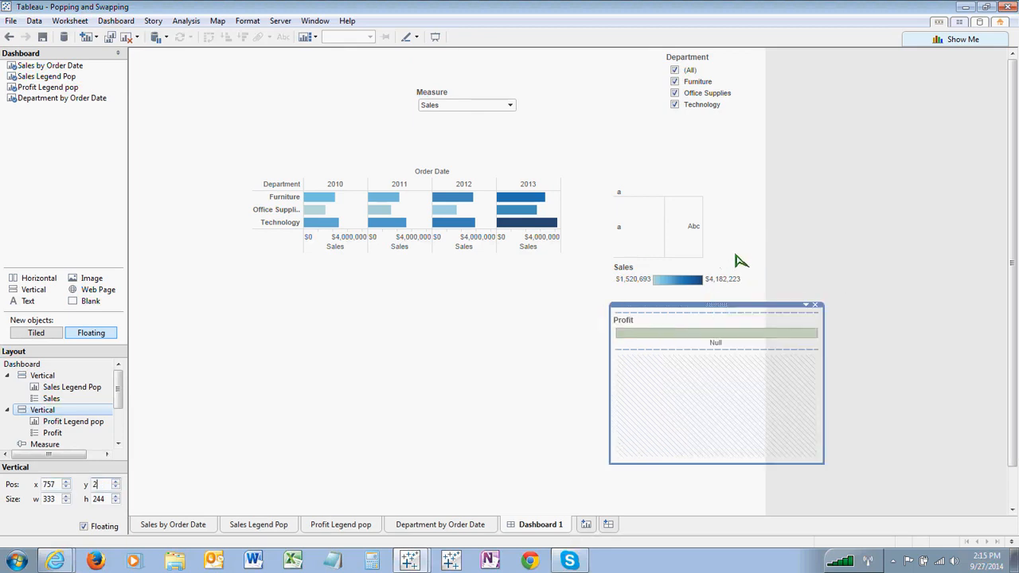
key("Tab")
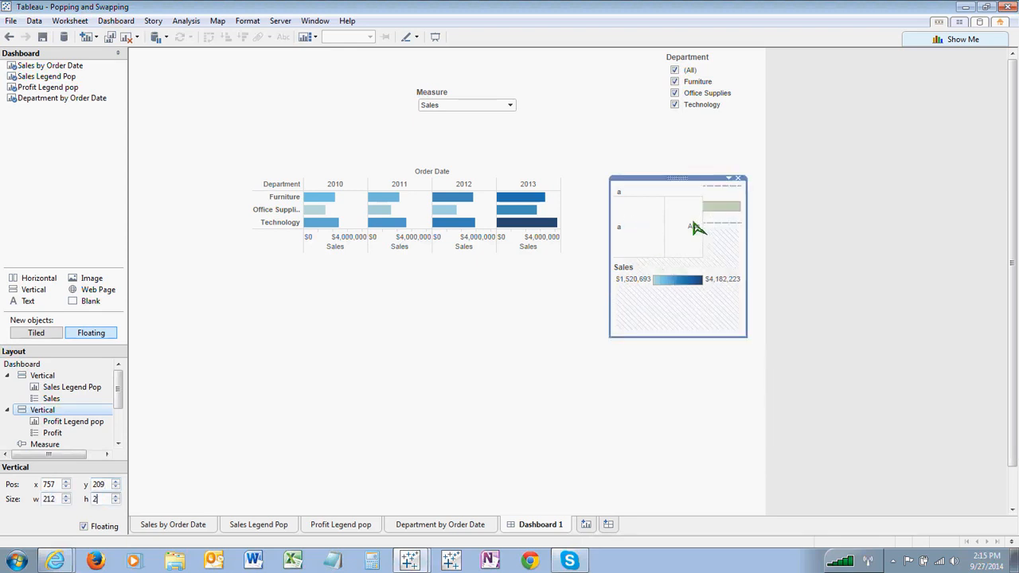
key("Return")
left_click(40, 523)
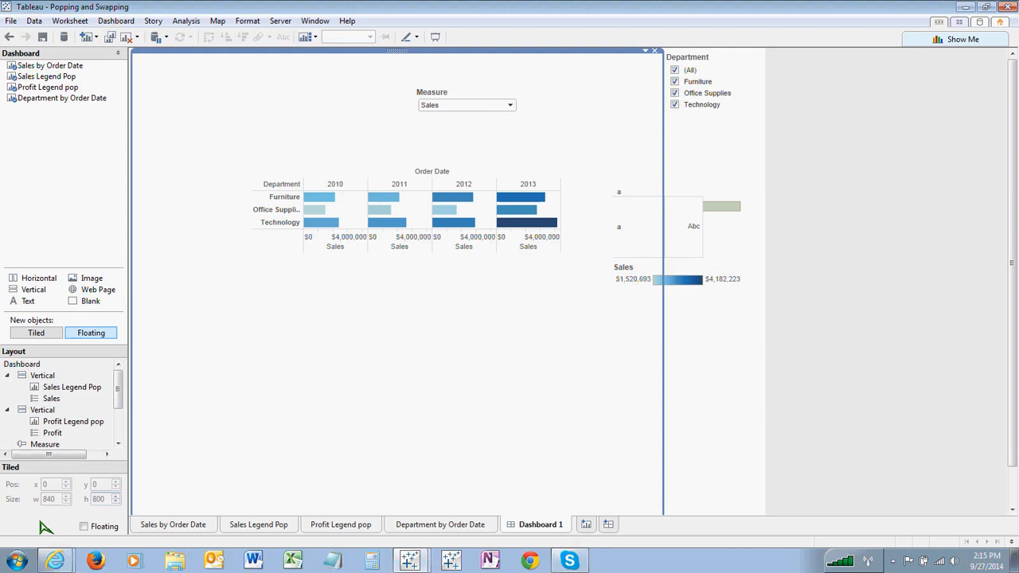
Step: Switch the Measure parameter to Profit and back to Sales to check the overlapping legend containers
left_click(511, 105)
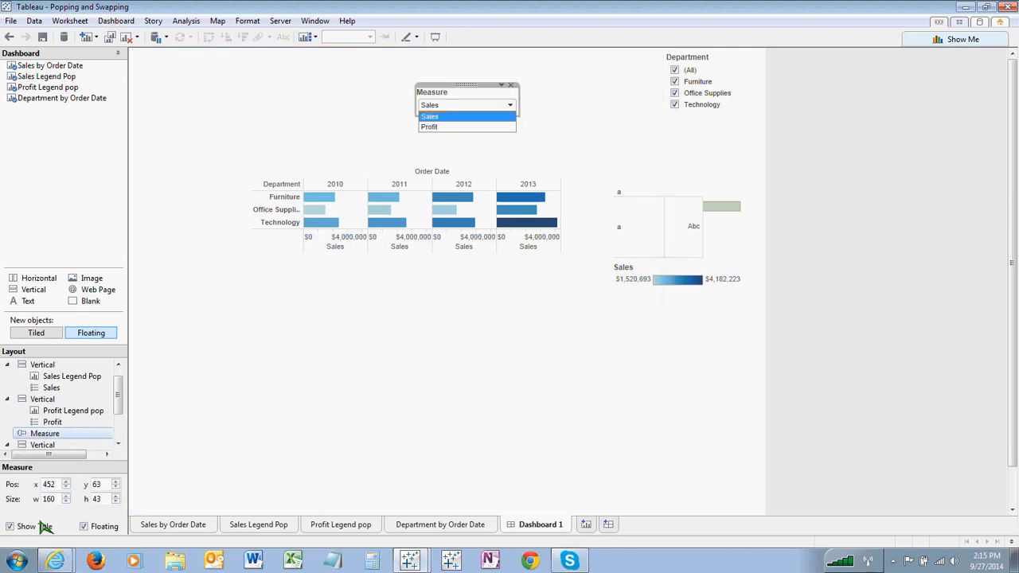
left_click(446, 126)
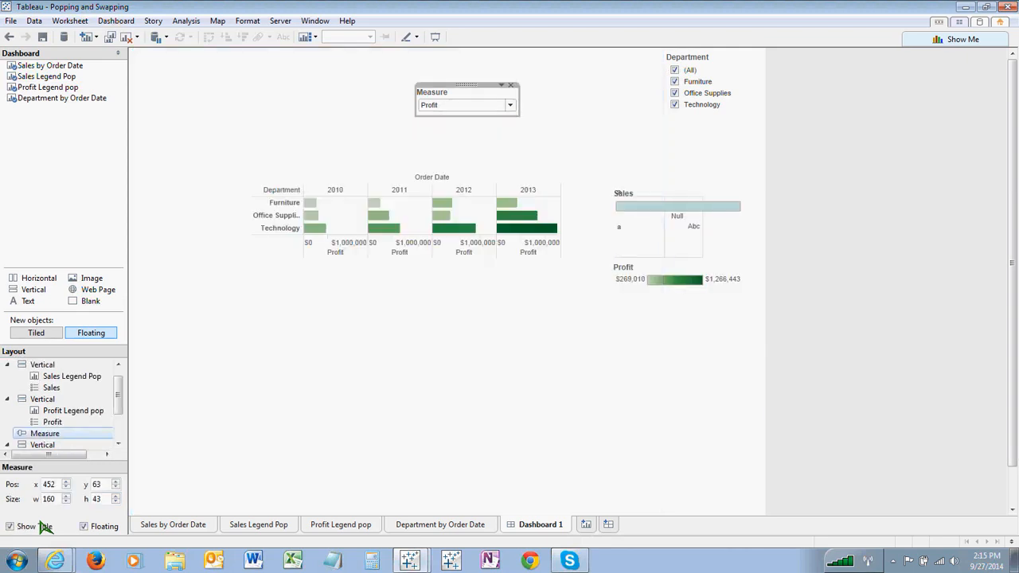
left_click(511, 105)
left_click(445, 127)
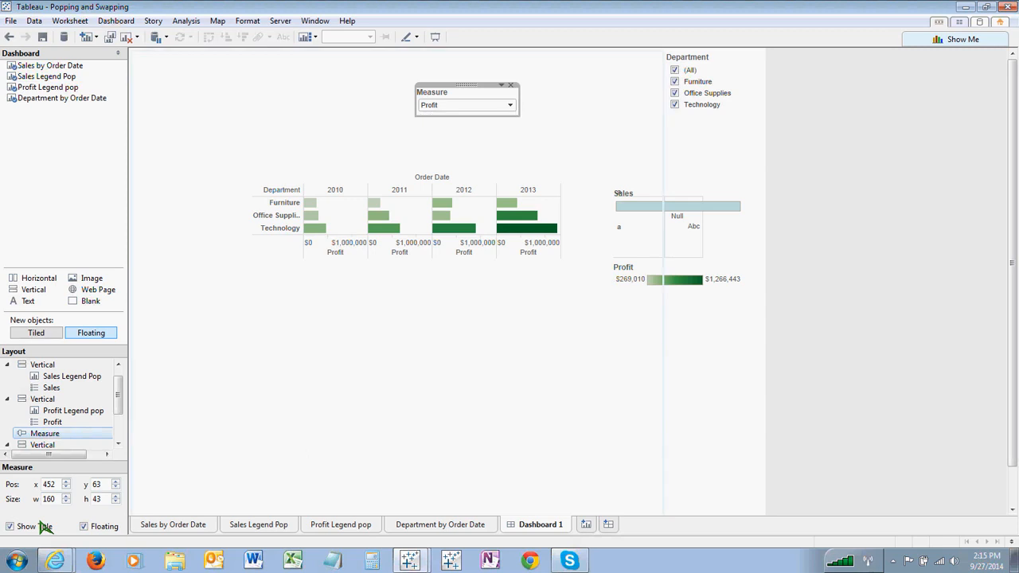
left_click(510, 105)
left_click(446, 117)
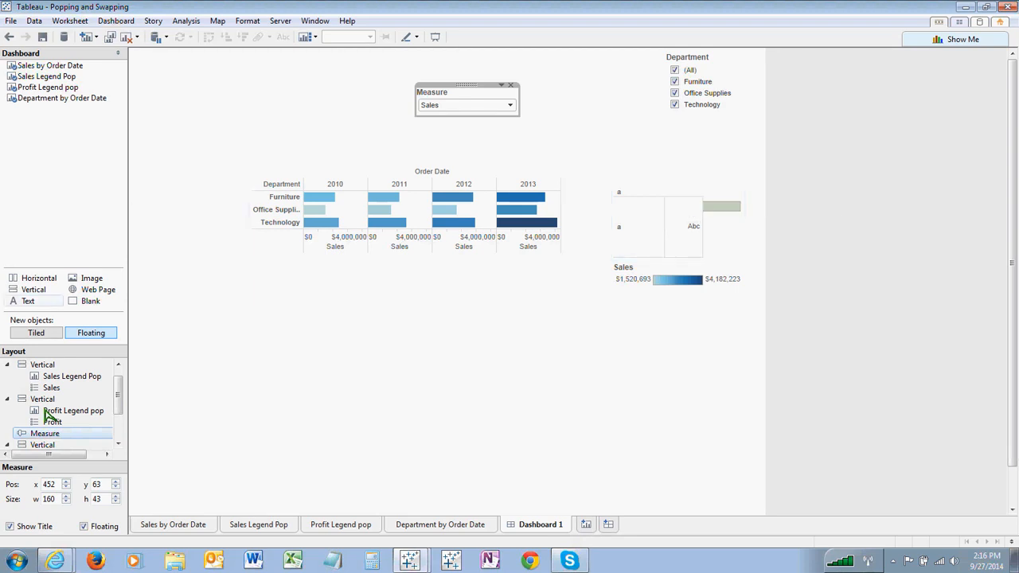
Step: Add an empty floating text object in the blank area beneath the chart
left_click(361, 403)
left_click_drag(28, 301, 344, 306)
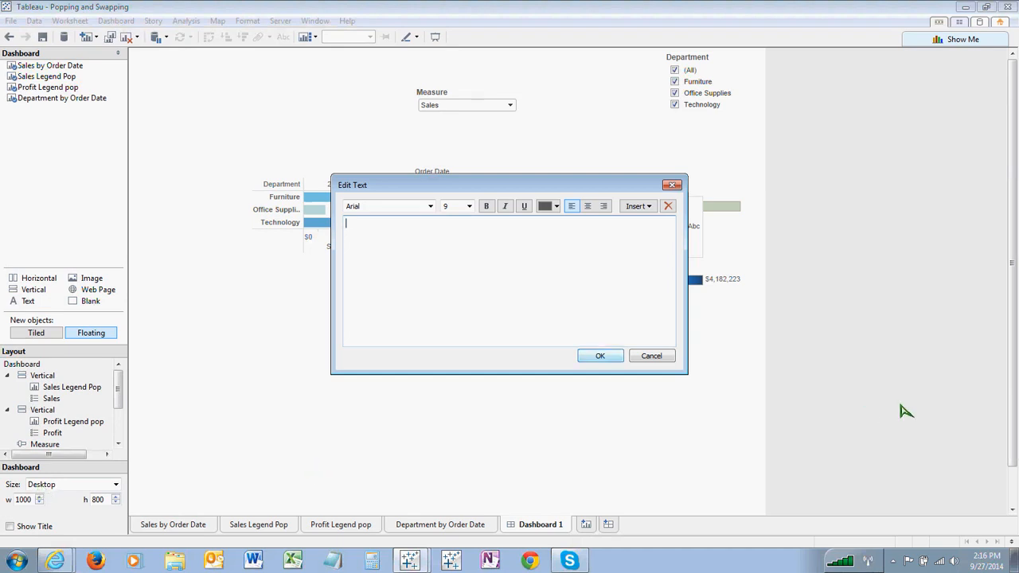
key("Escape")
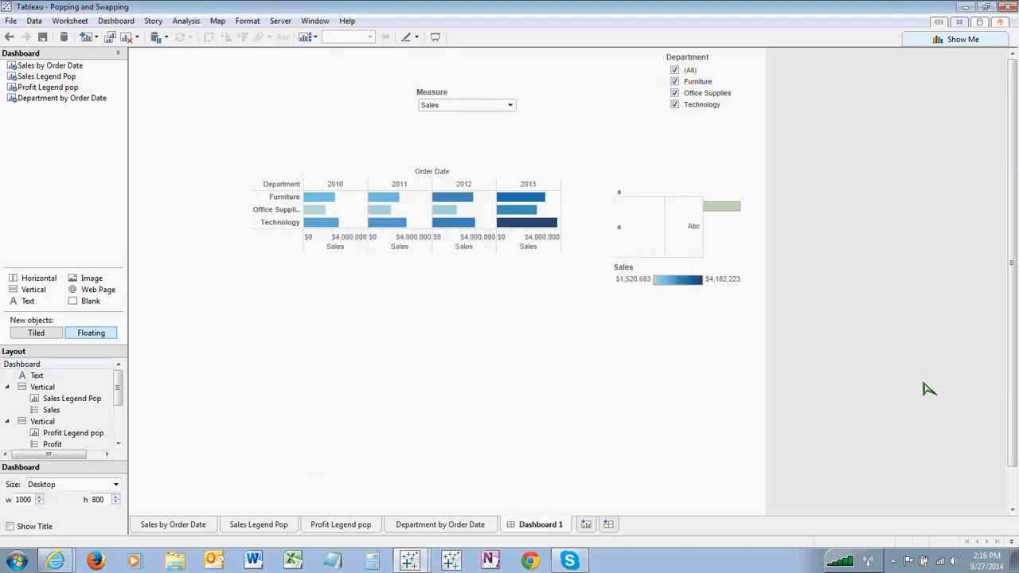
Step: Move the empty text object over the helper sheet at x 747, y 188 and widen it to 232
mouse_move(372, 300)
left_mouse_down()
mouse_move(410, 292)
mouse_move(647, 180)
mouse_move(636, 165)
mouse_move(636, 265)
left_mouse_up()
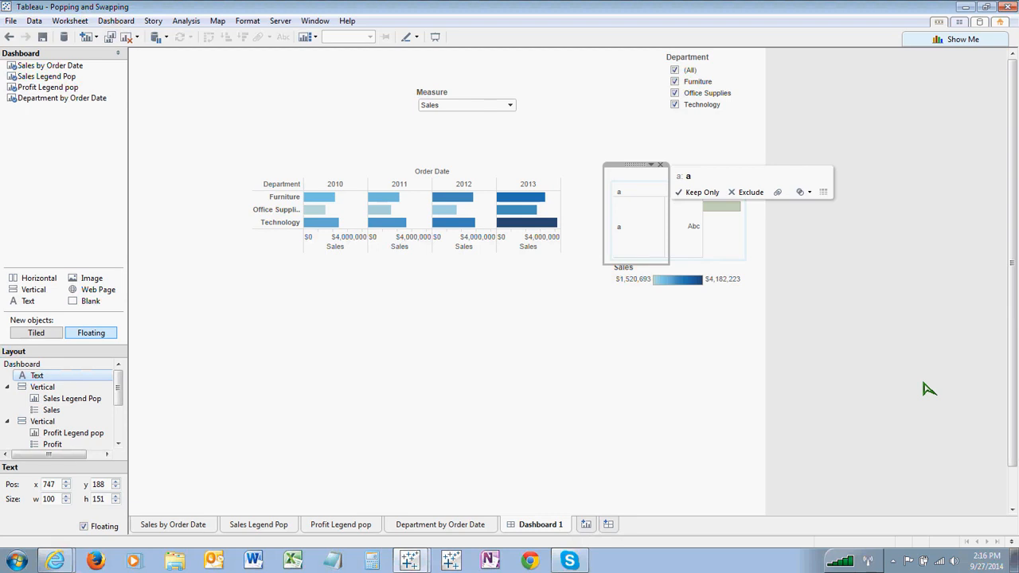
left_click_drag(669, 213, 752, 213)
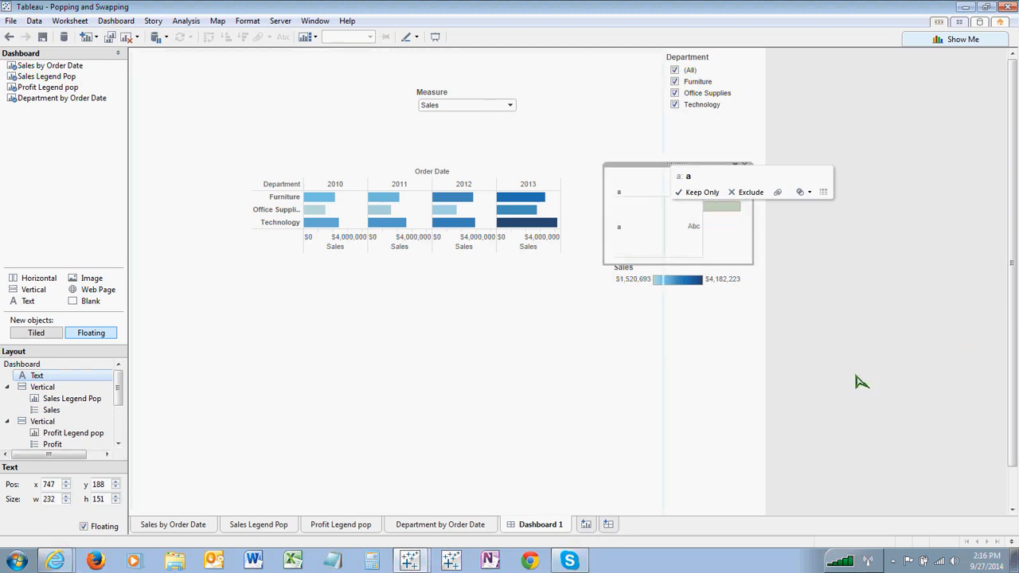
left_click(371, 436)
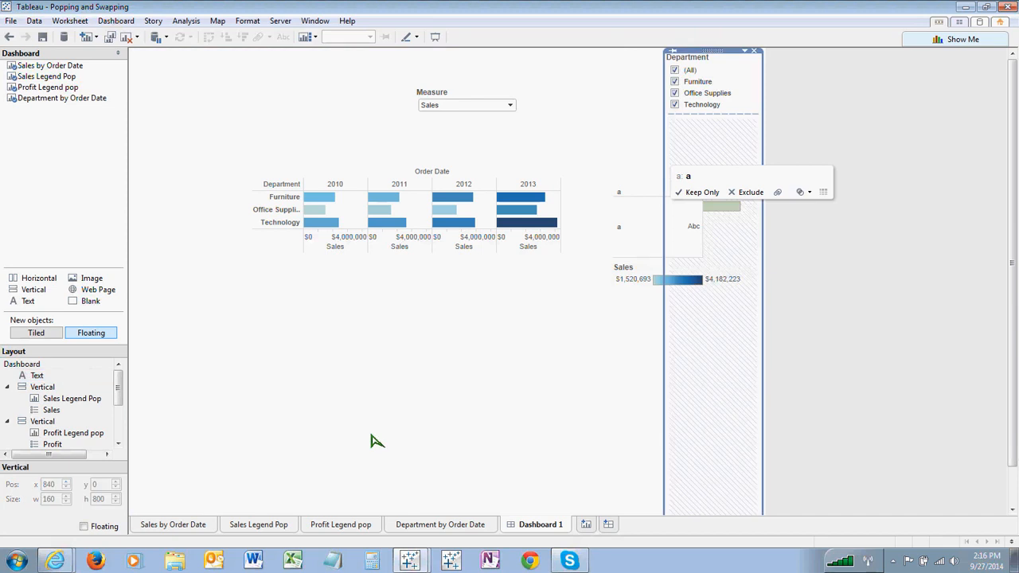
left_click(547, 476)
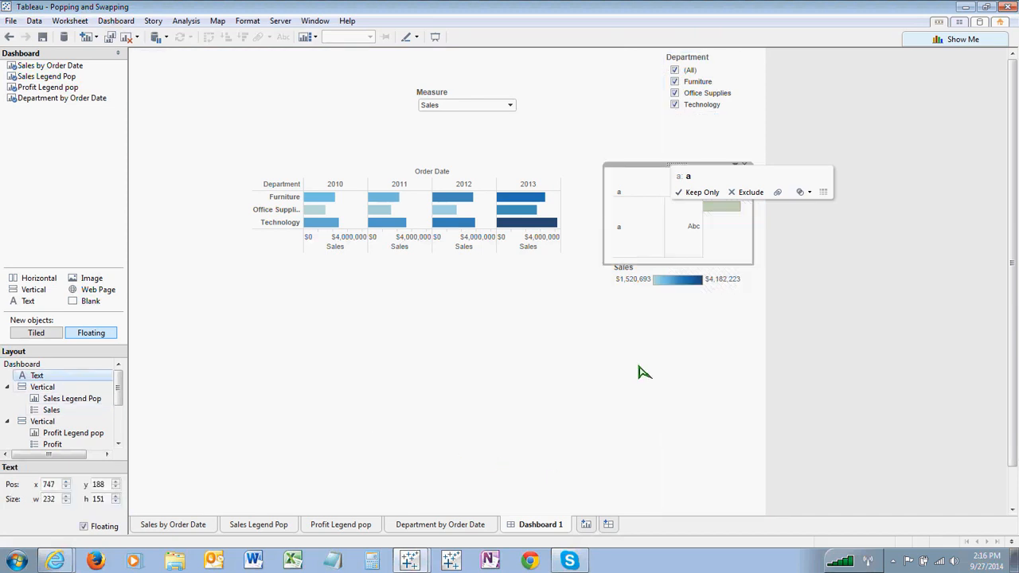
Step: Format the text object with white shading so that it covers the helper sheets above the legend
right_click(515, 175)
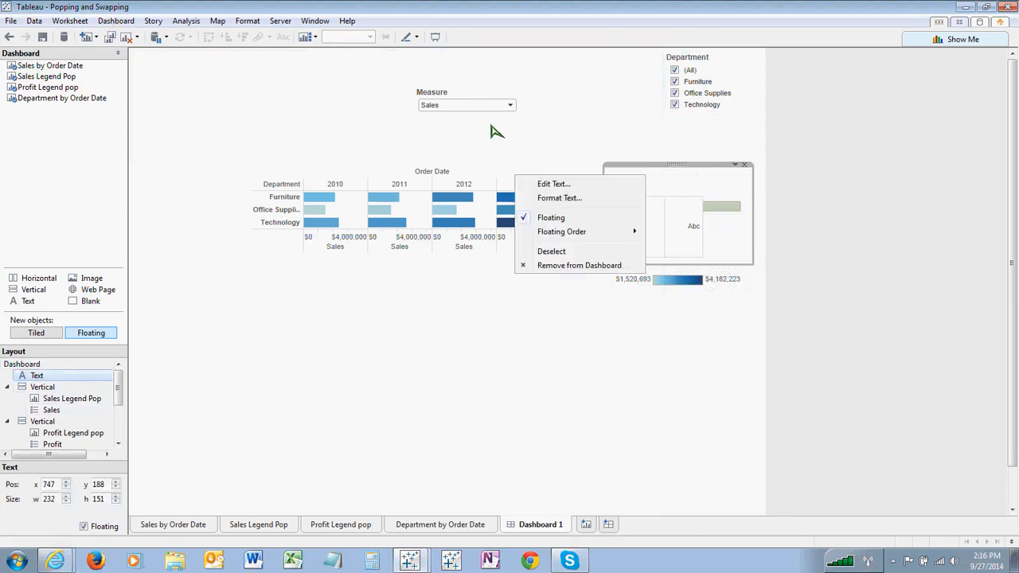
key("Return")
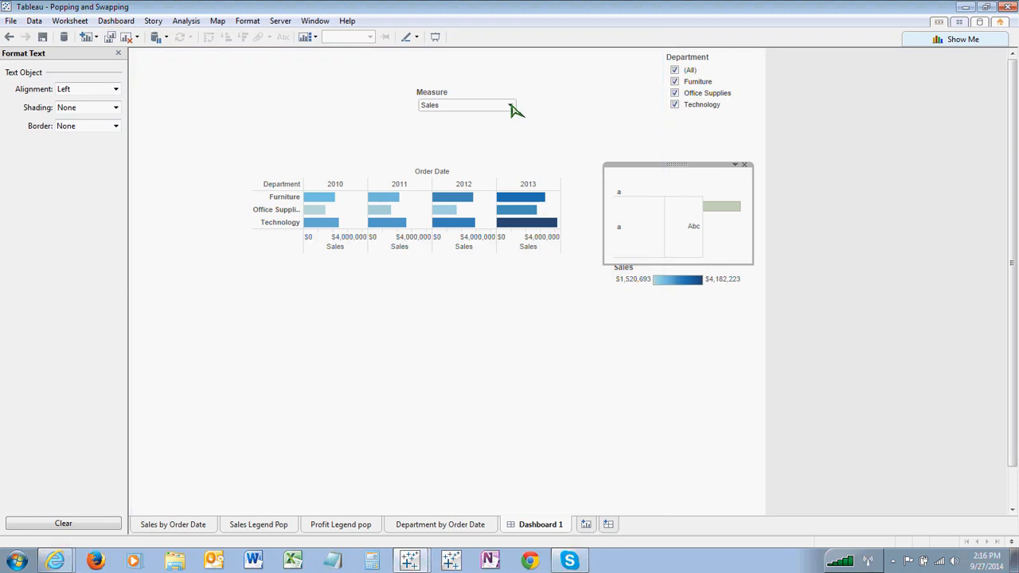
left_click(116, 108)
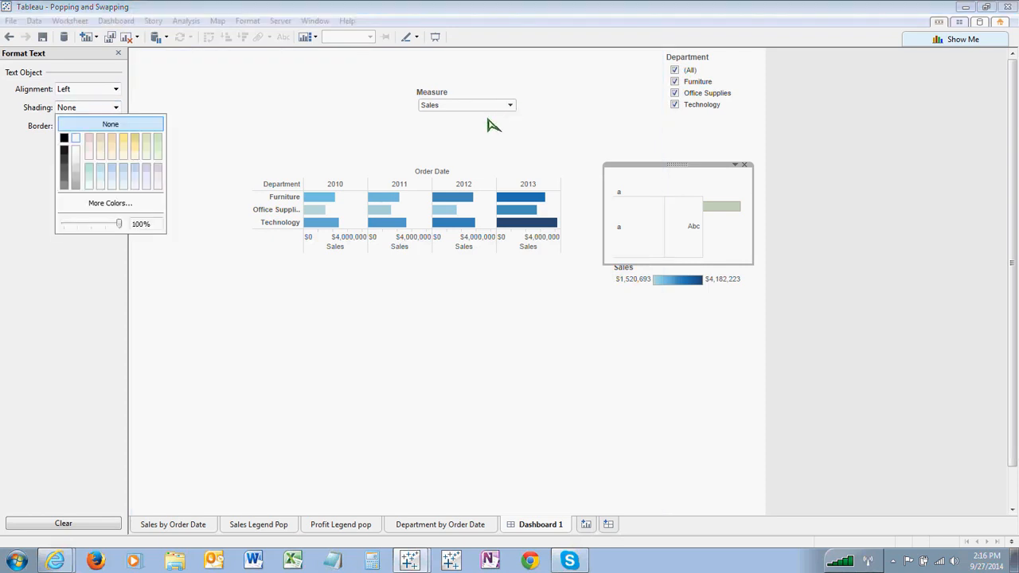
left_click(75, 137)
left_click(446, 288)
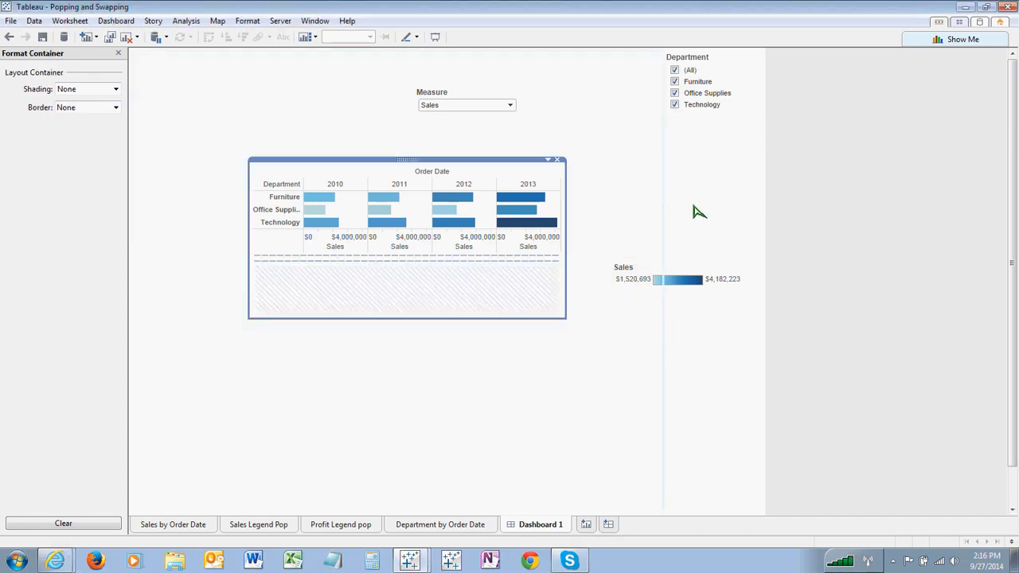
left_click(684, 233)
left_click(621, 318)
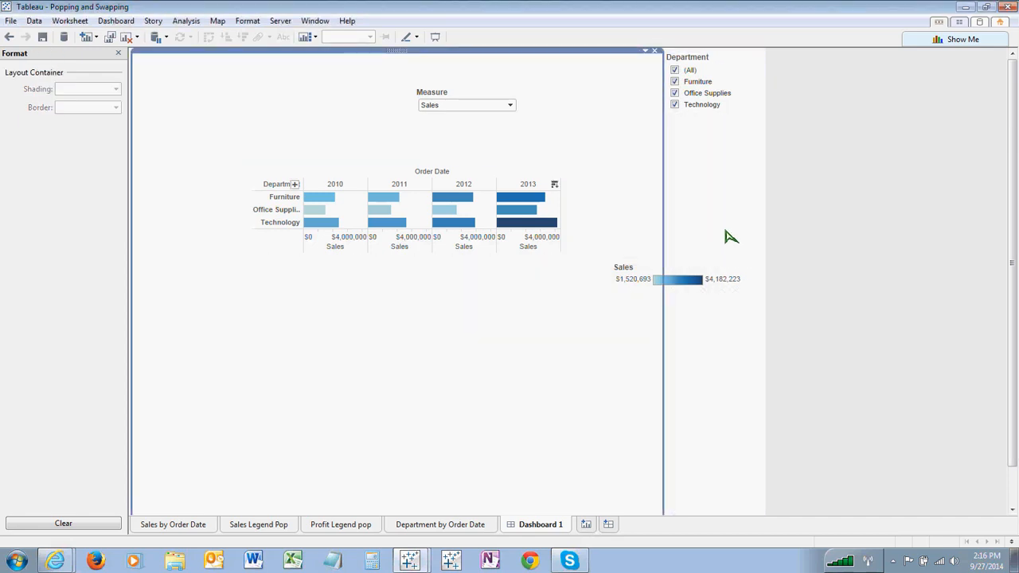
left_click(398, 243)
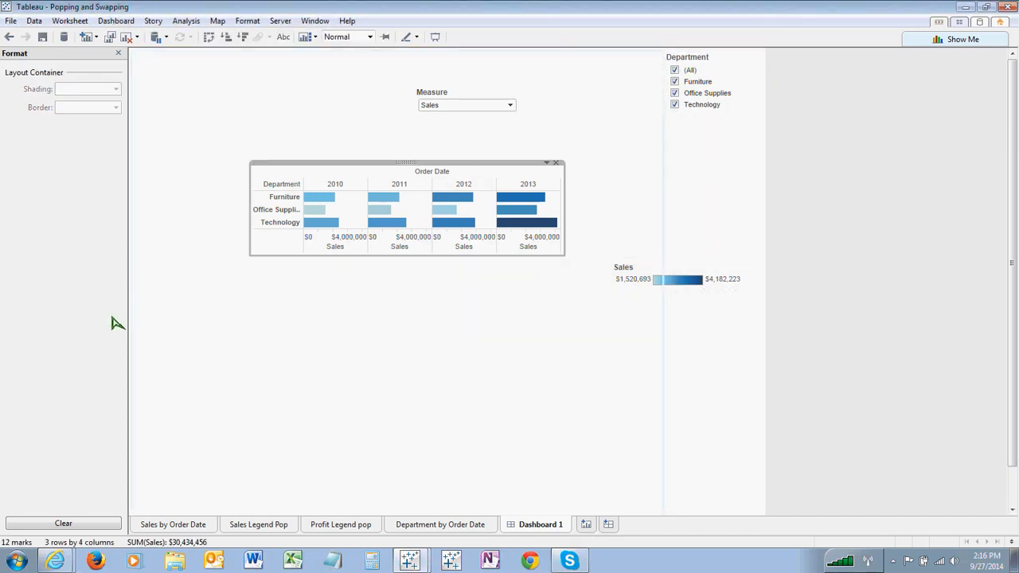
Step: Switch the Measure parameter to Profit and back to Sales to check the legends with the helper sheets covered
left_click(510, 105)
left_click(446, 127)
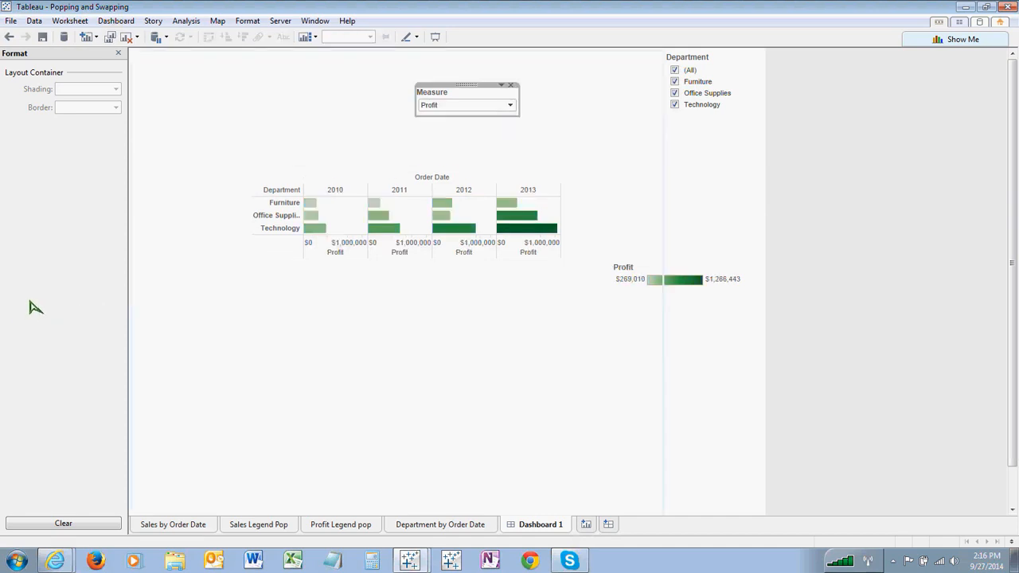
left_click(510, 105)
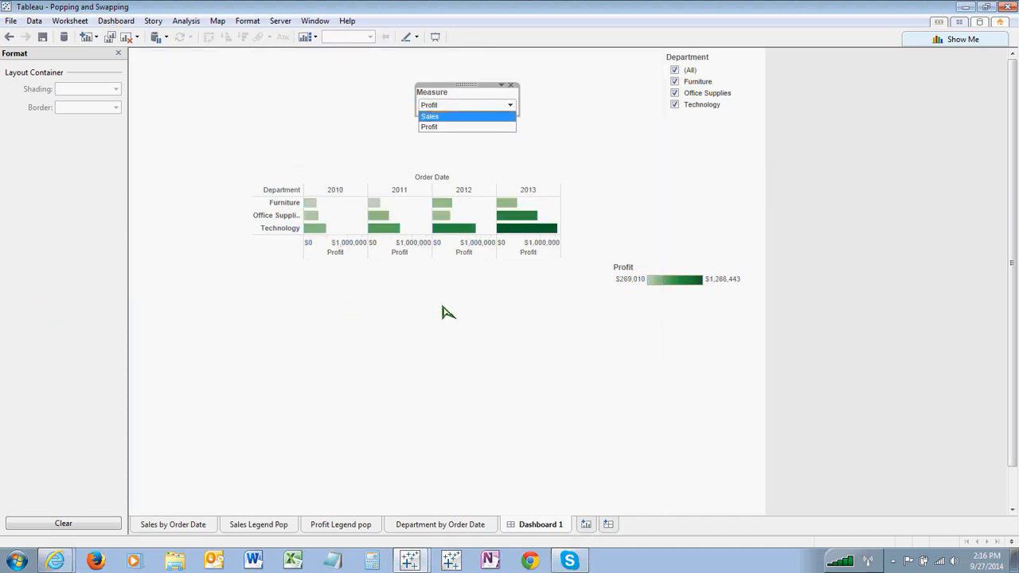
key("Return")
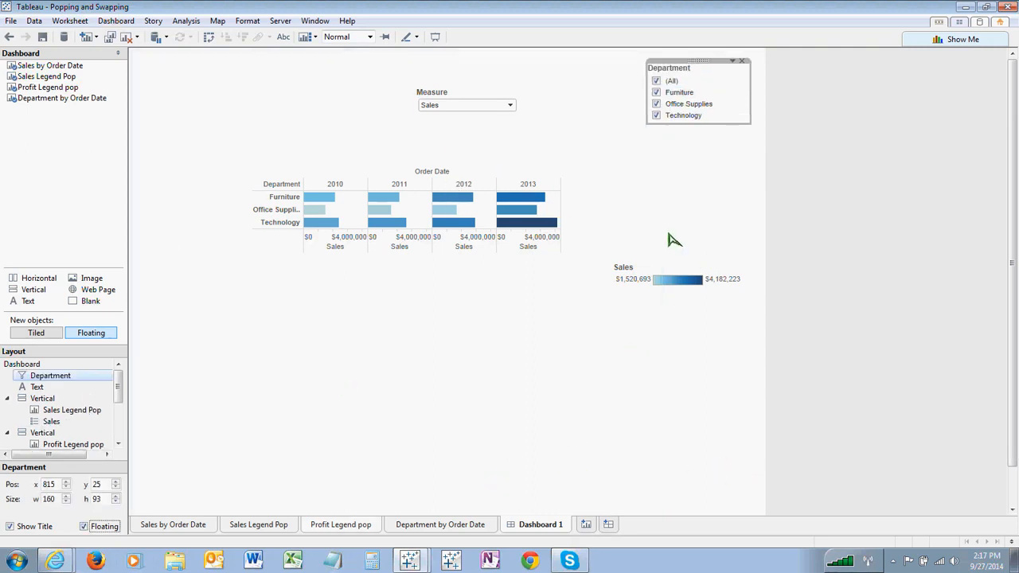
left_click(341, 525)
right_click(342, 525)
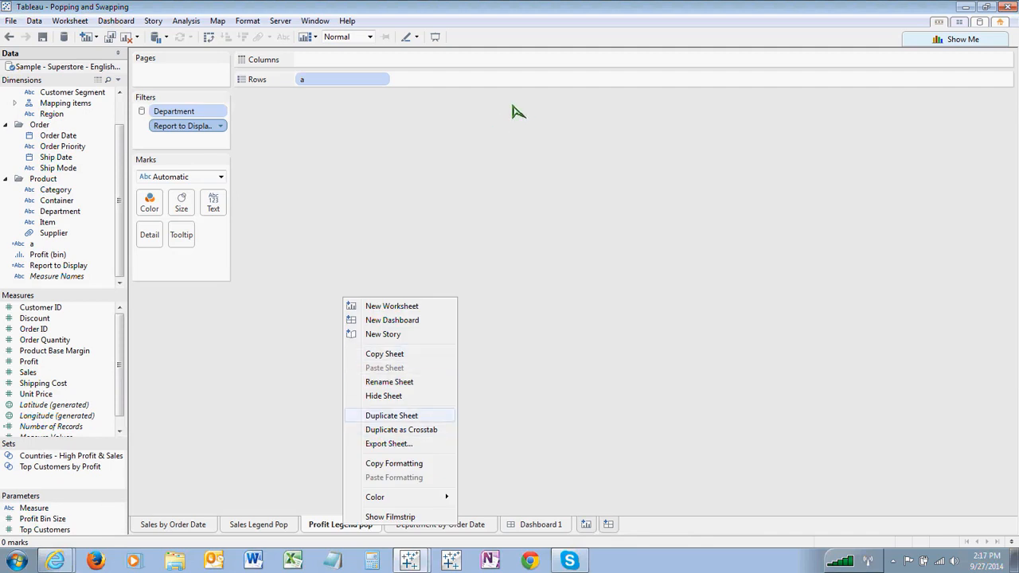
left_click(392, 416)
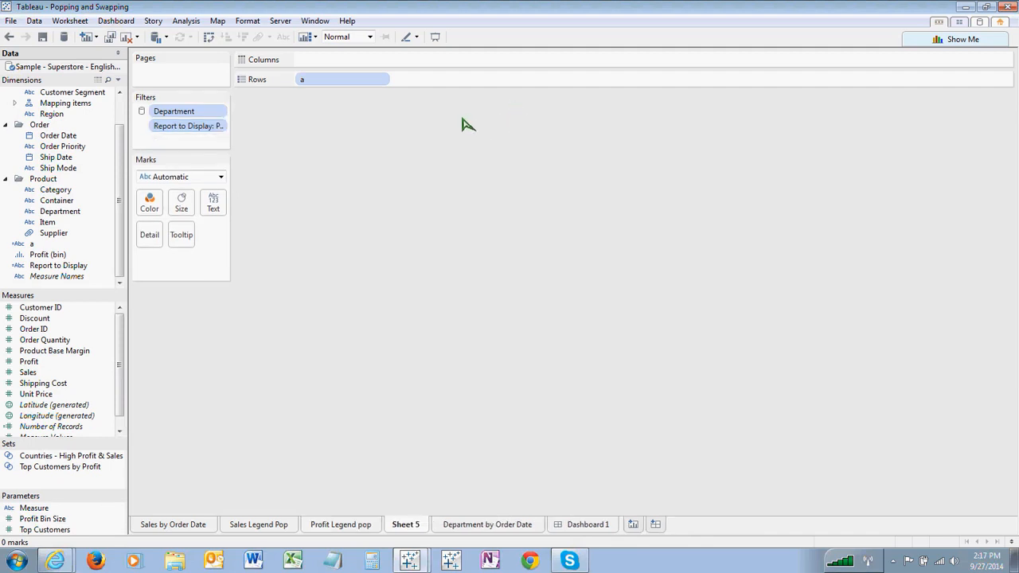
right_click(411, 526)
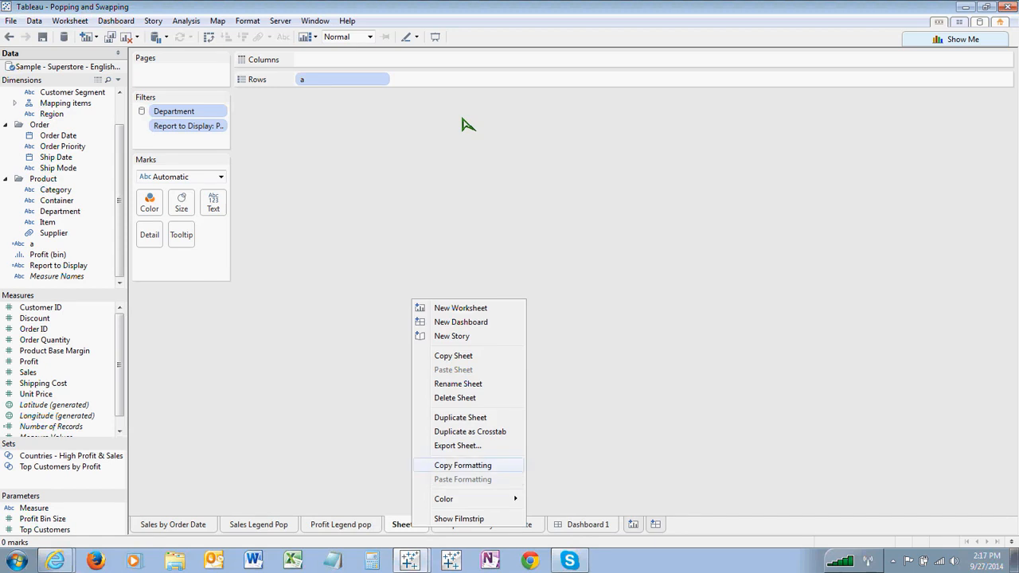
key("Up")
key("Up")
key("Up")
key("Return")
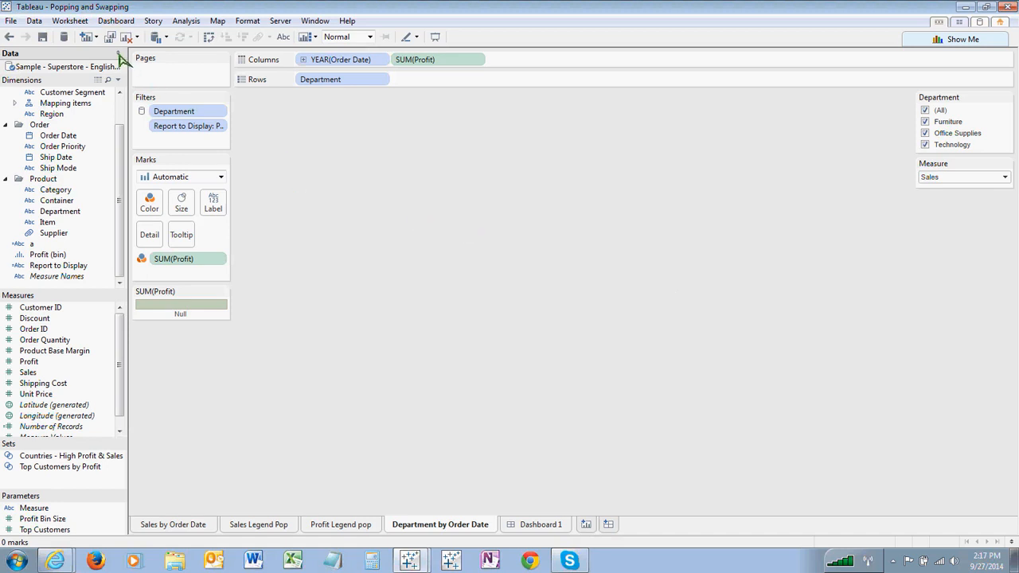
Step: Duplicate the Profit Legend pop worksheet
left_click(341, 525)
right_click(344, 526)
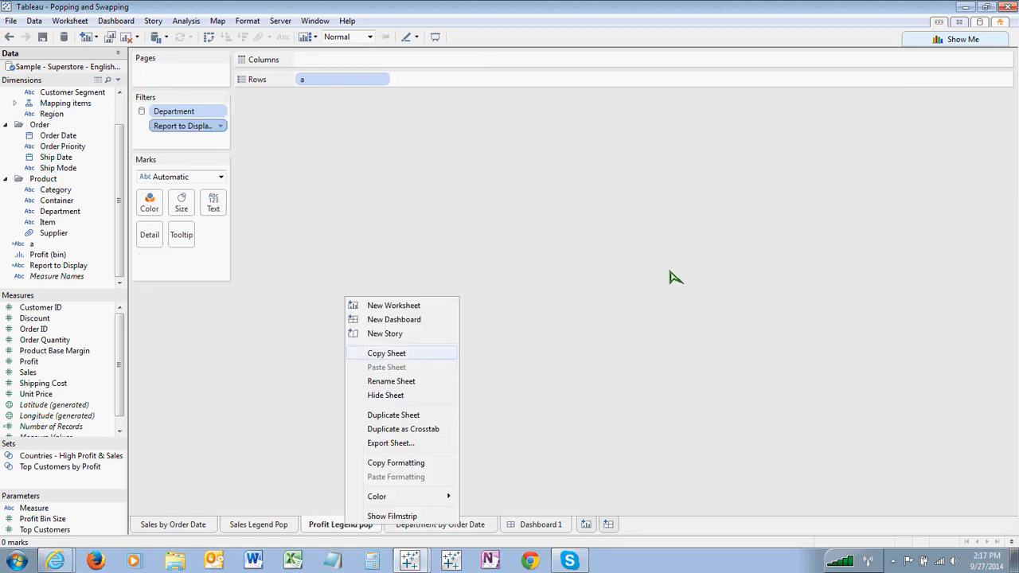
key("Down")
key("Down")
key("Down")
key("Return")
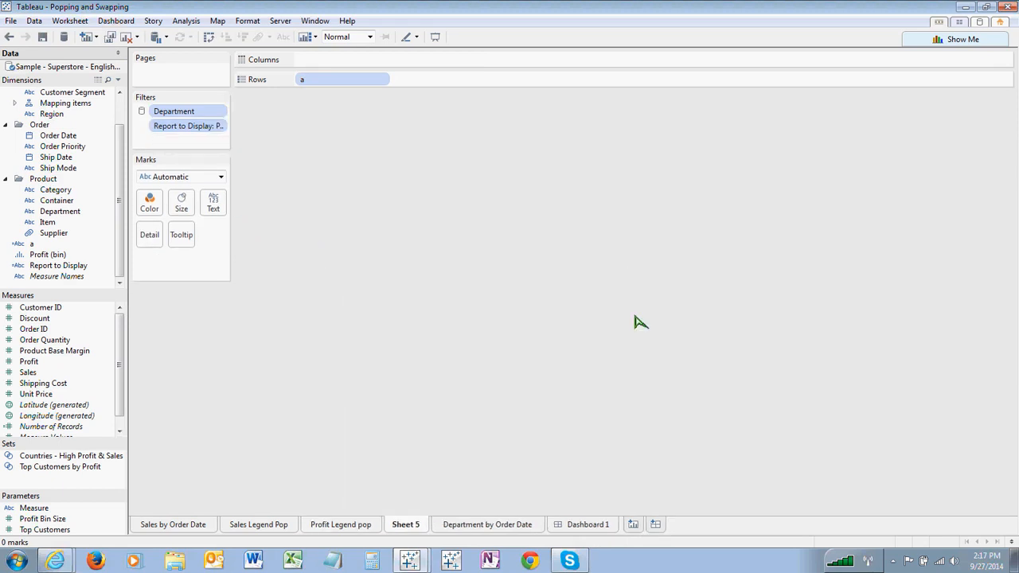
Step: Rename the duplicated worksheet Sheet 5 as Profit Filter Pop
right_click(409, 523)
key("Up")
key("Up")
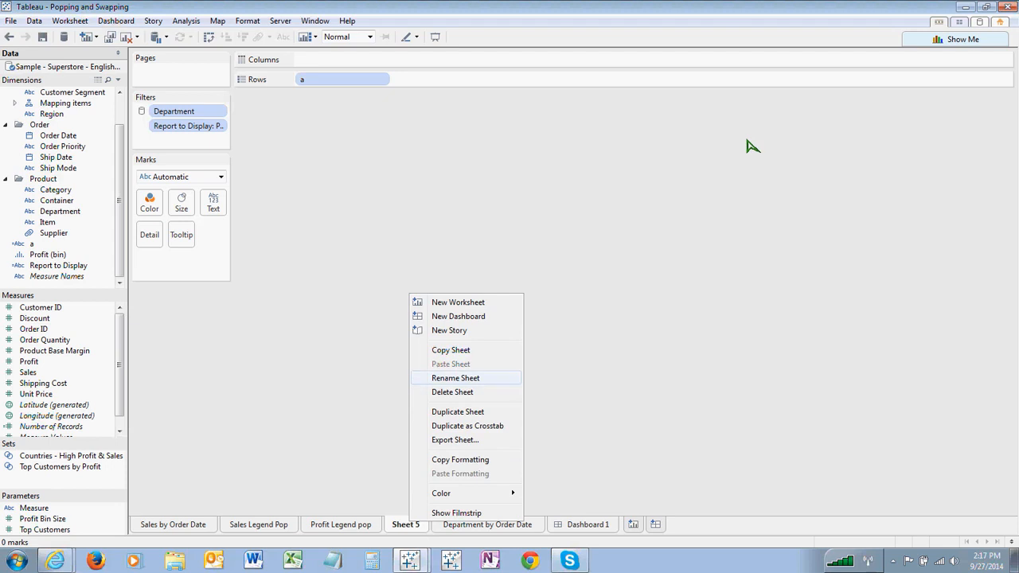
key("Return")
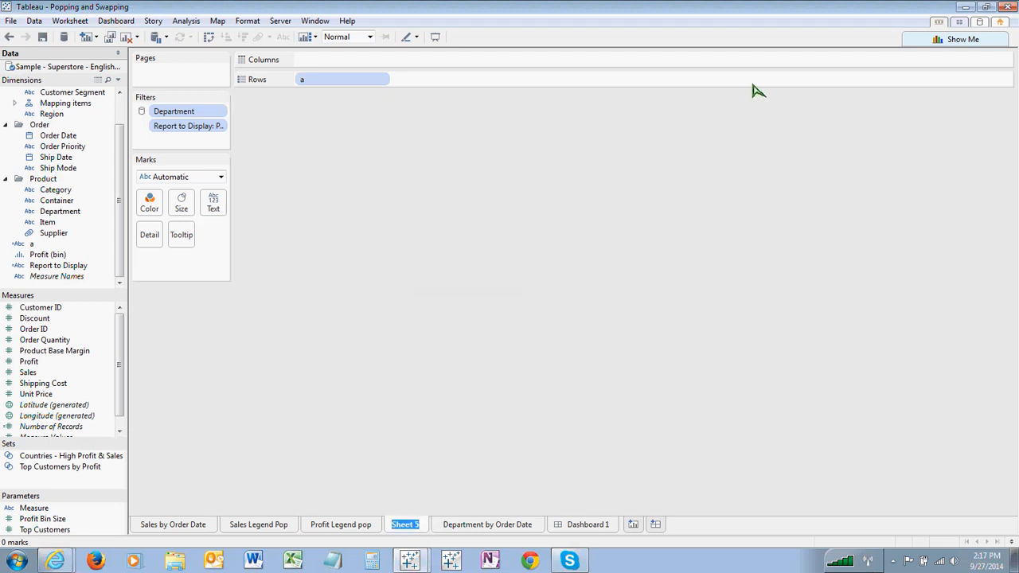
type("Prof")
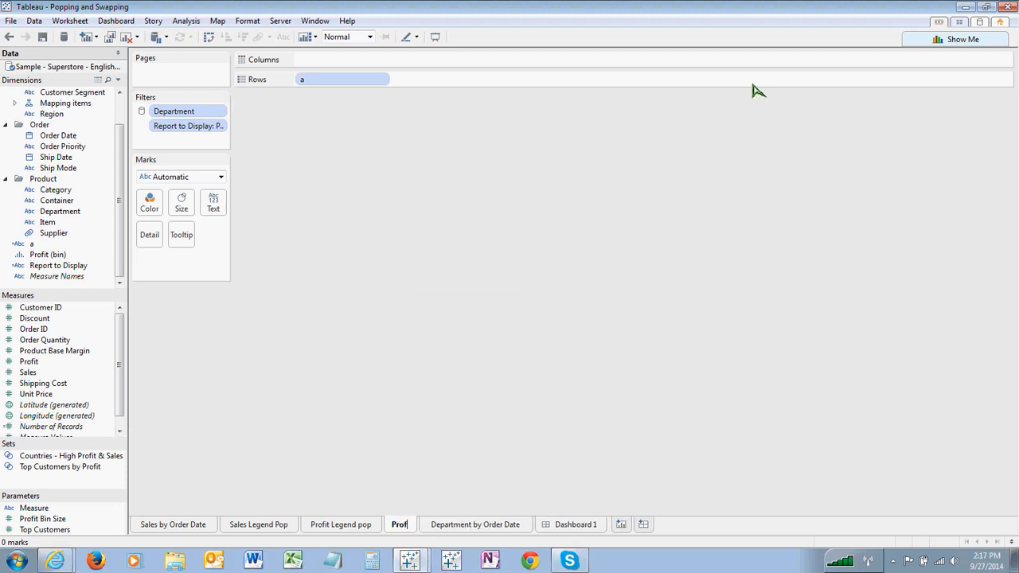
type("it Fil")
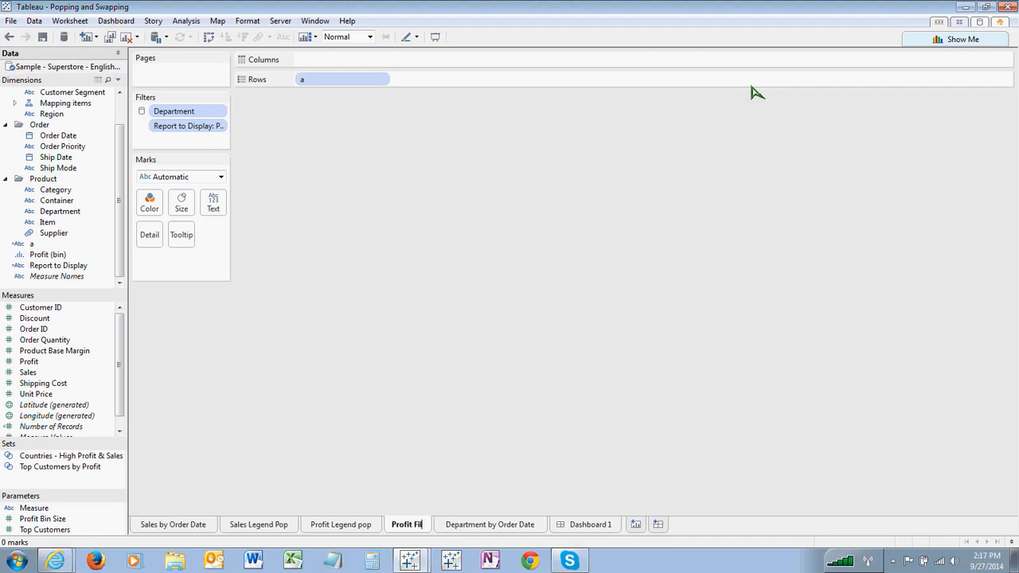
type("ter Pop")
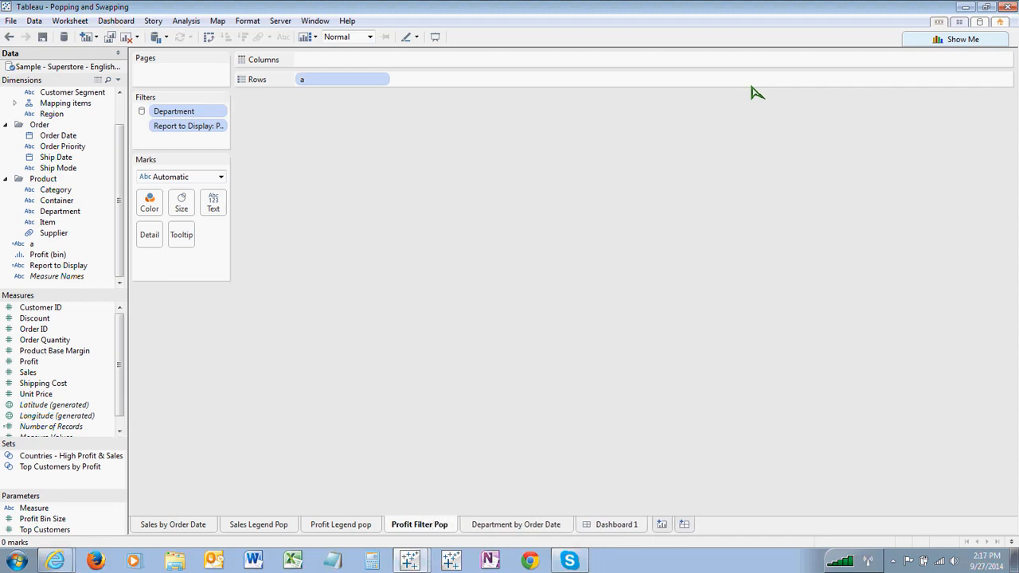
key("Return")
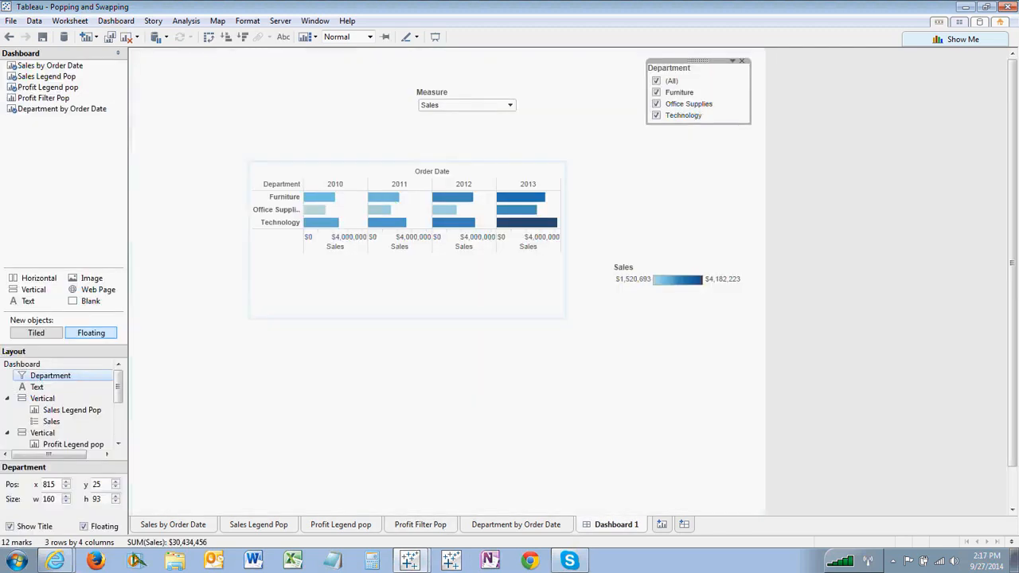
Step: Build a floating vertical container below the dashboard's chart with the Profit Filter Pop sheet and Department filter, and hide the sheet's title
left_click_drag(34, 289, 326, 381)
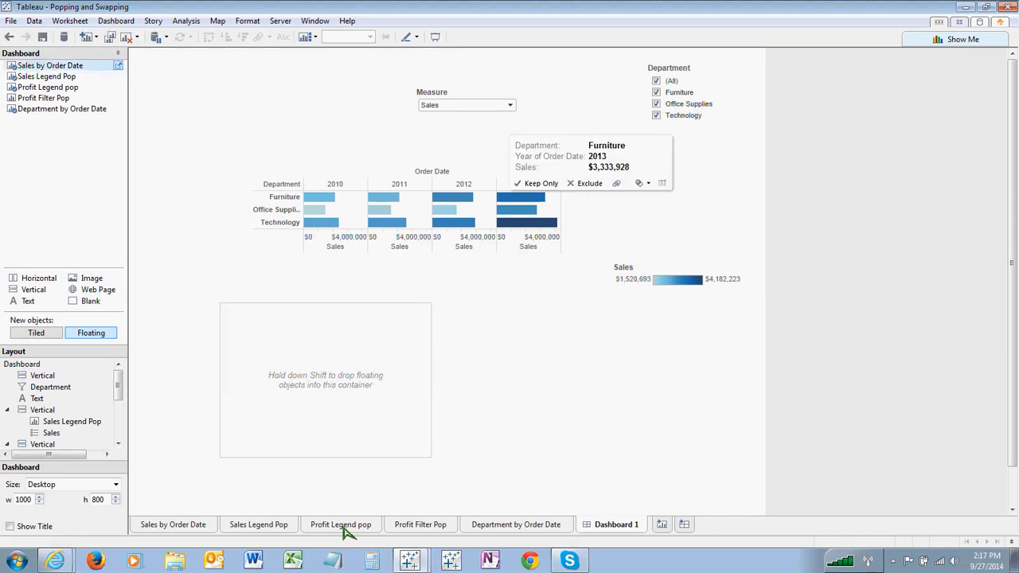
left_click(48, 98)
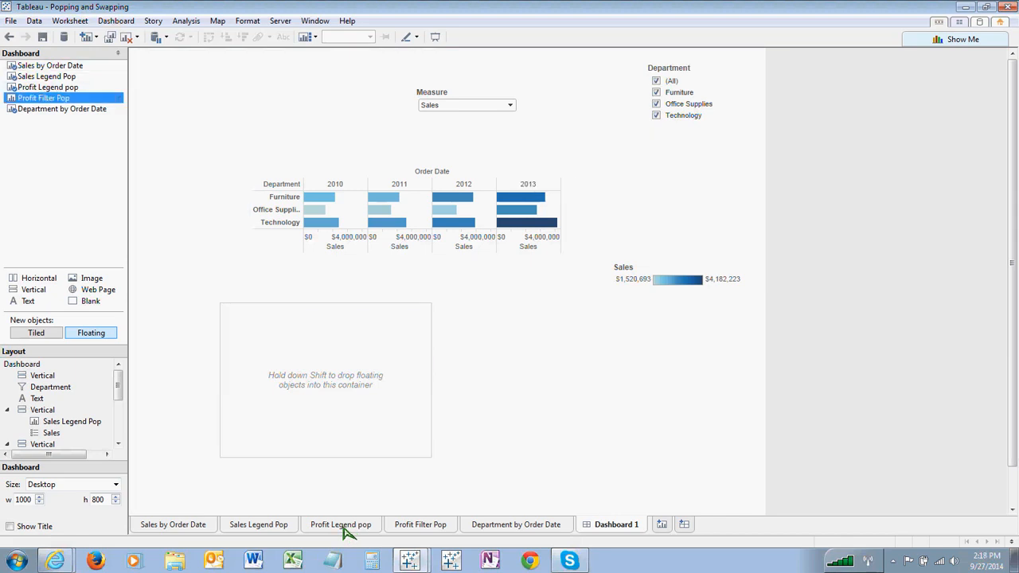
mouse_move(407, 372)
left_mouse_down()
mouse_move(414, 425)
mouse_move(402, 388)
left_mouse_up()
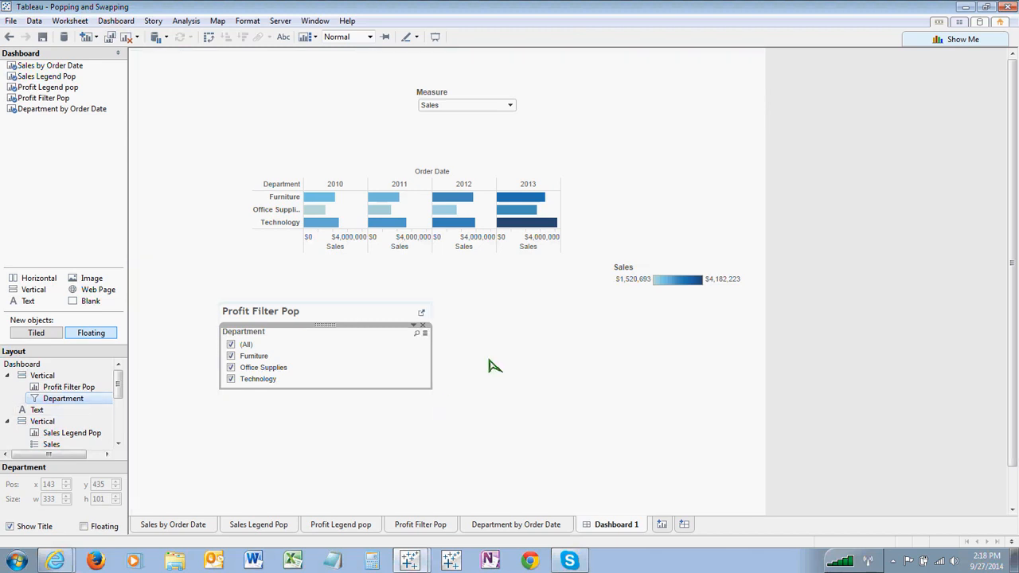
right_click(265, 312)
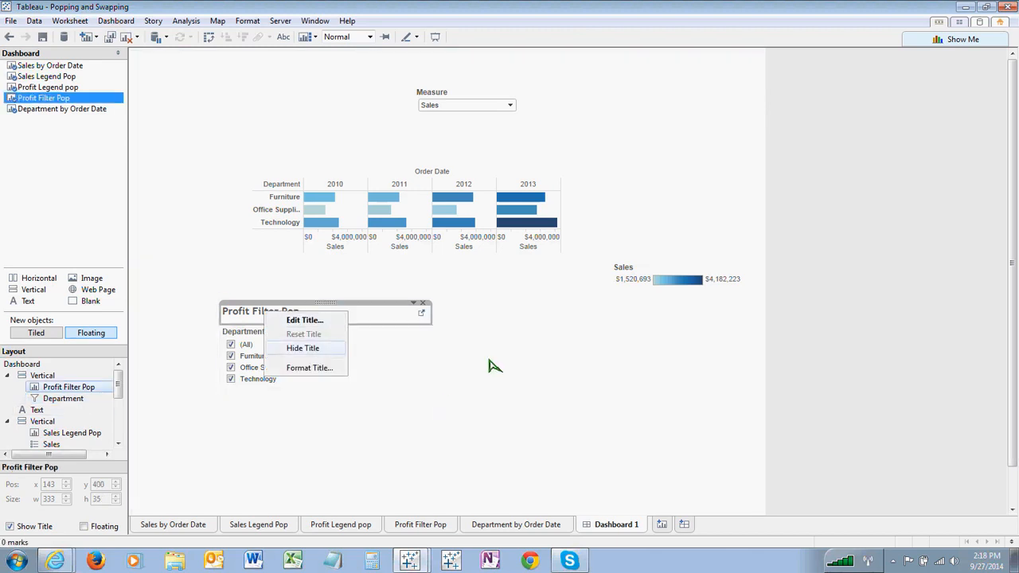
left_click(285, 343)
Step: Switch the Measure parameter between Sales and Profit, ending on Profit, to check how the Department filter shifts within its container
left_click(510, 105)
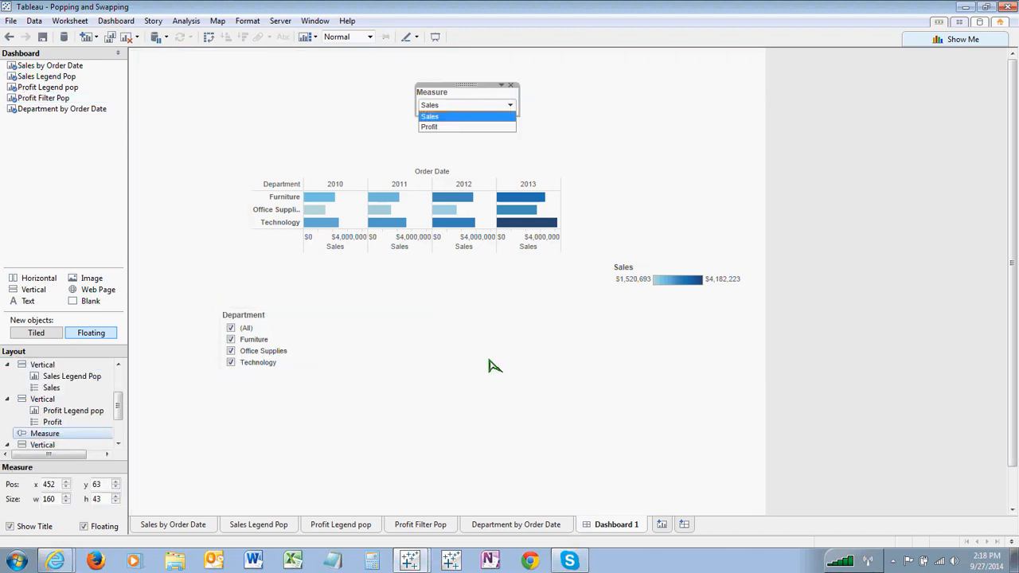
left_click(478, 127)
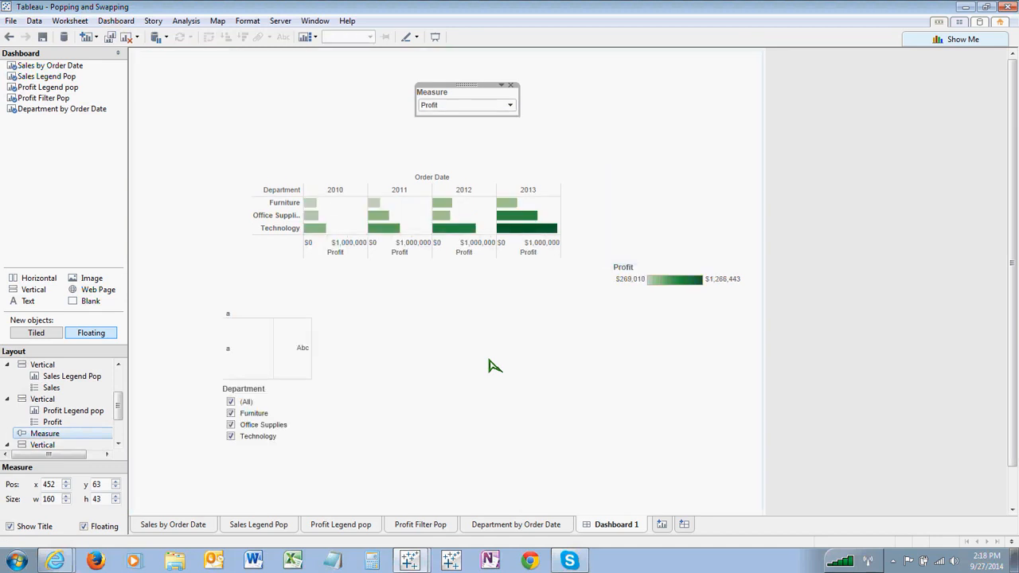
left_click(509, 105)
left_click(478, 115)
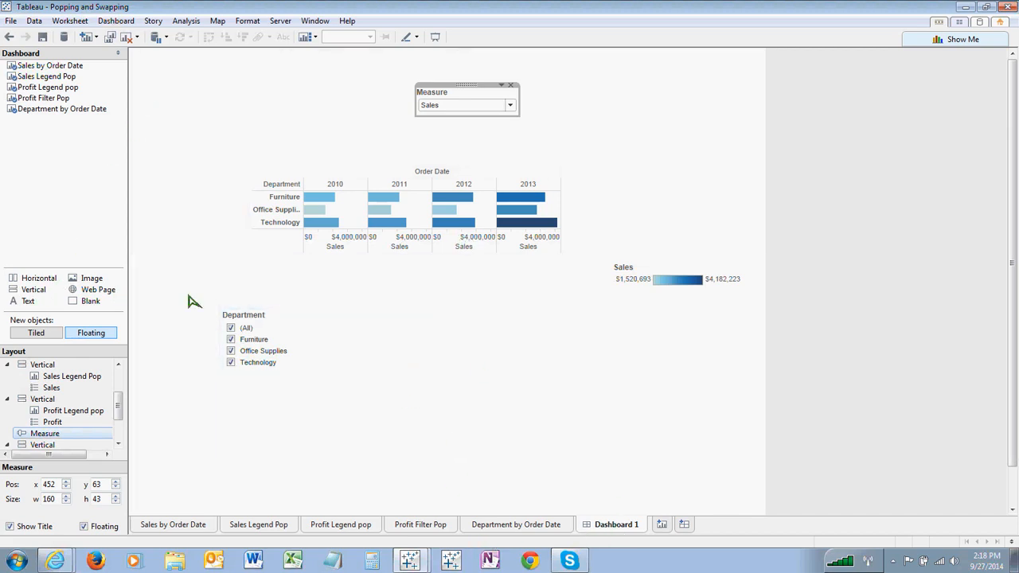
left_click(510, 105)
left_click(462, 128)
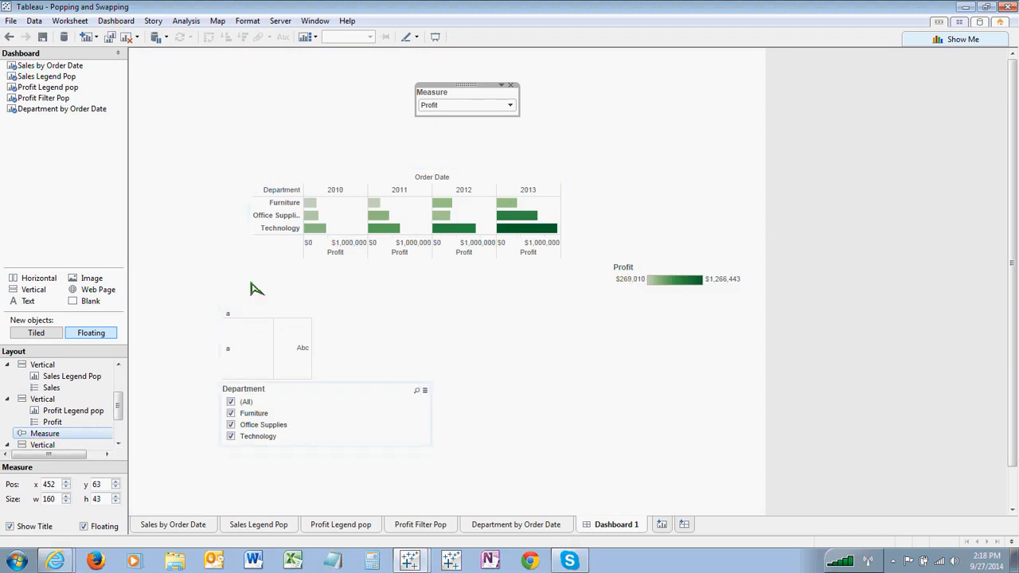
Step: Set the vertical position of the container holding the Department filter to y -125
left_click(335, 413)
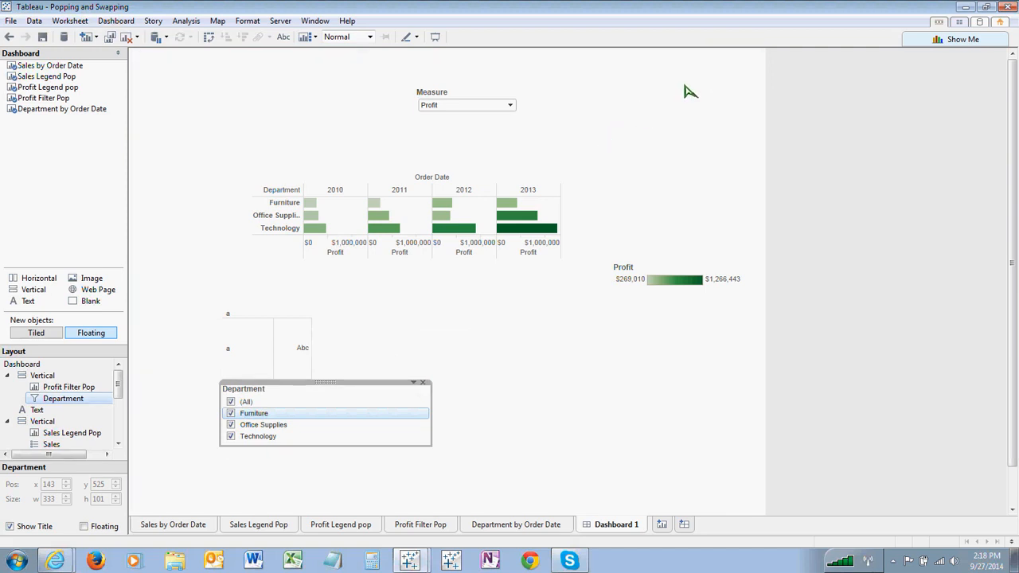
left_click(43, 376)
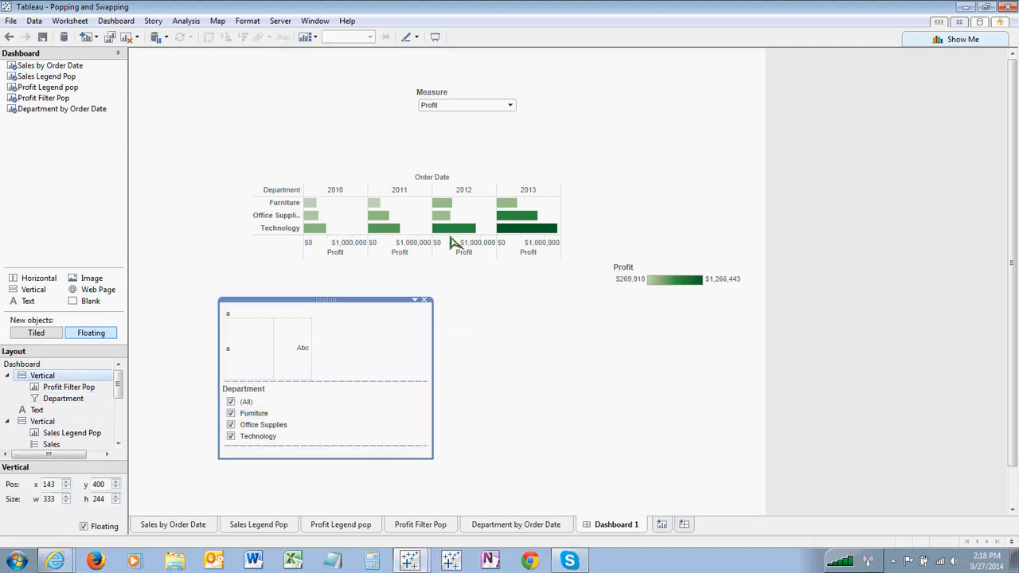
key("Tab")
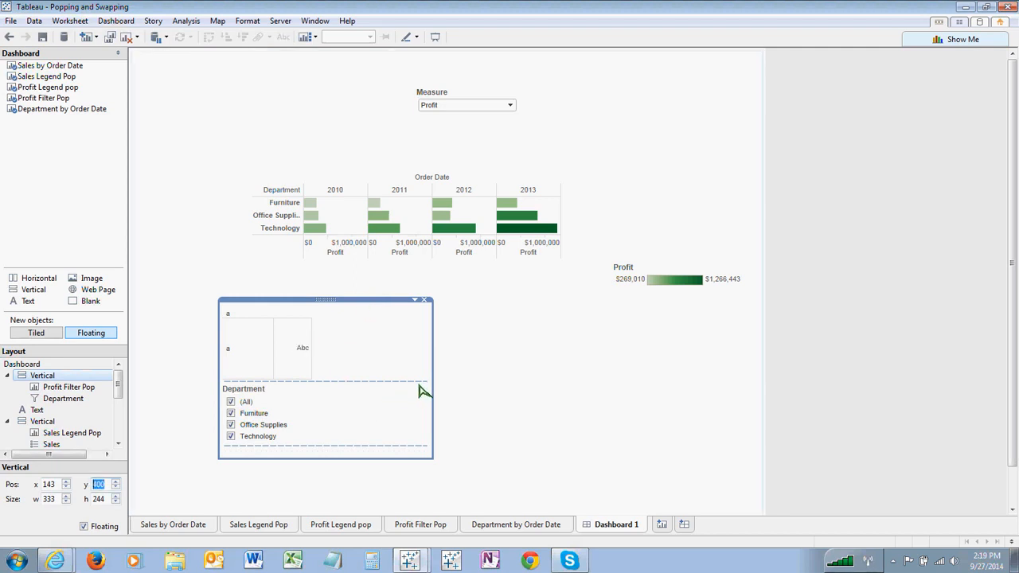
type("-1")
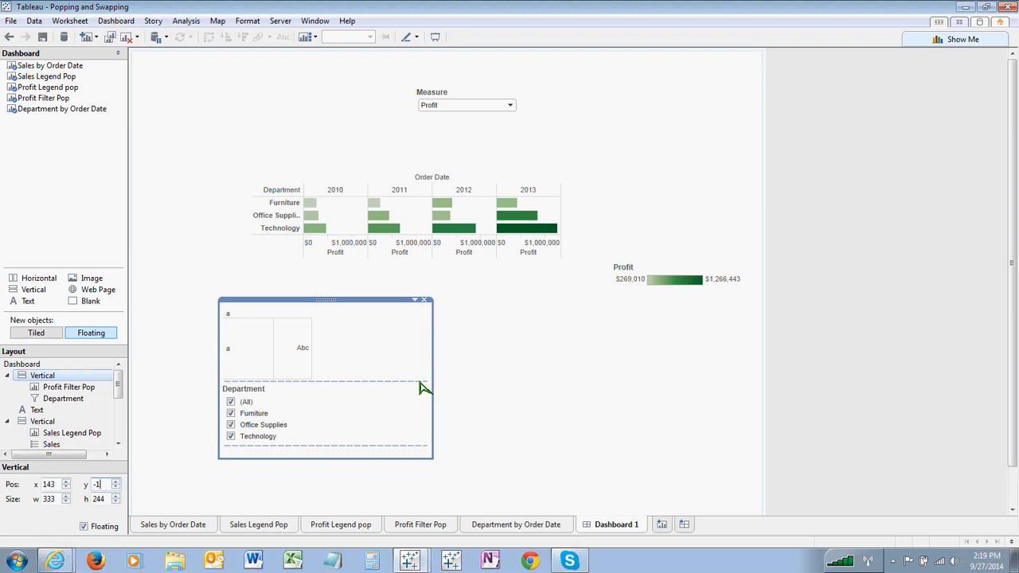
type("25")
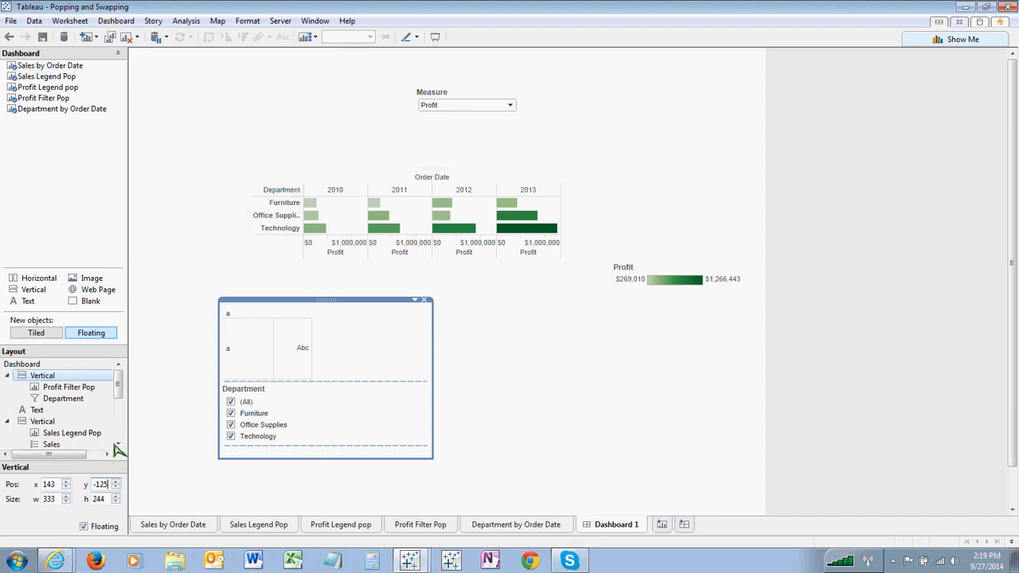
key("Return")
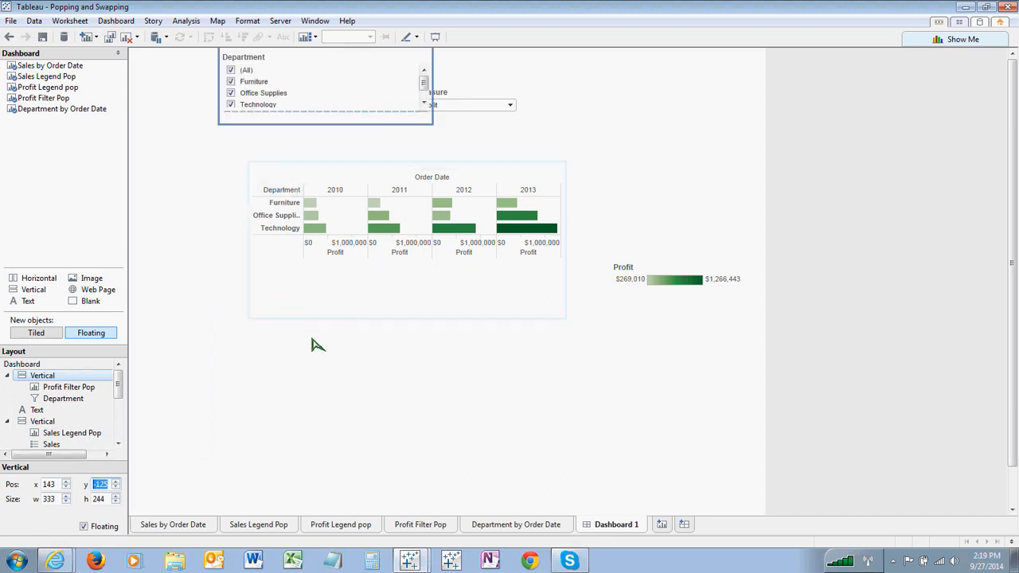
left_click(375, 393)
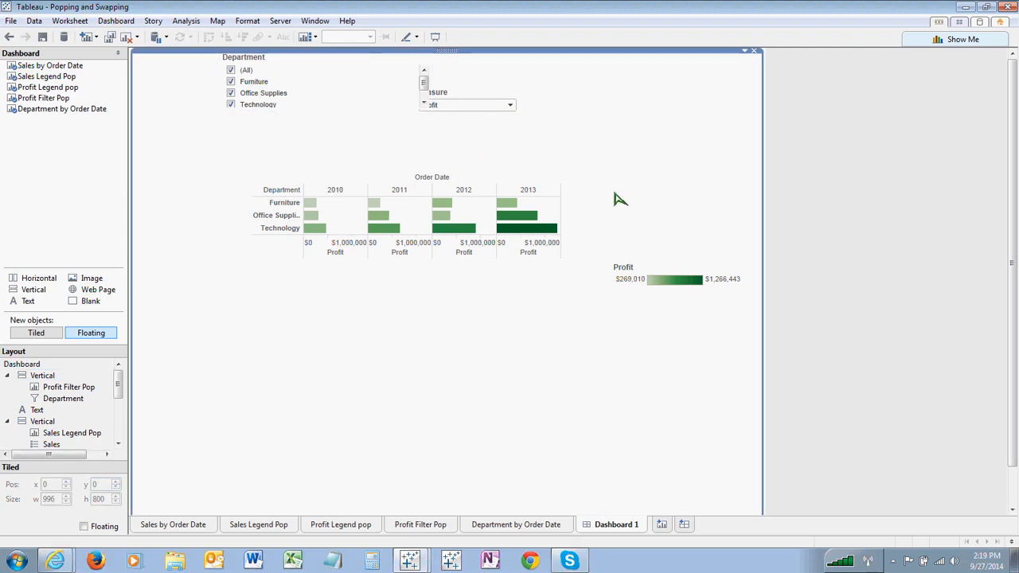
Step: Set the Department filter container's horizontal position to x 50 so that it clears the Measure parameter control
left_click(527, 103)
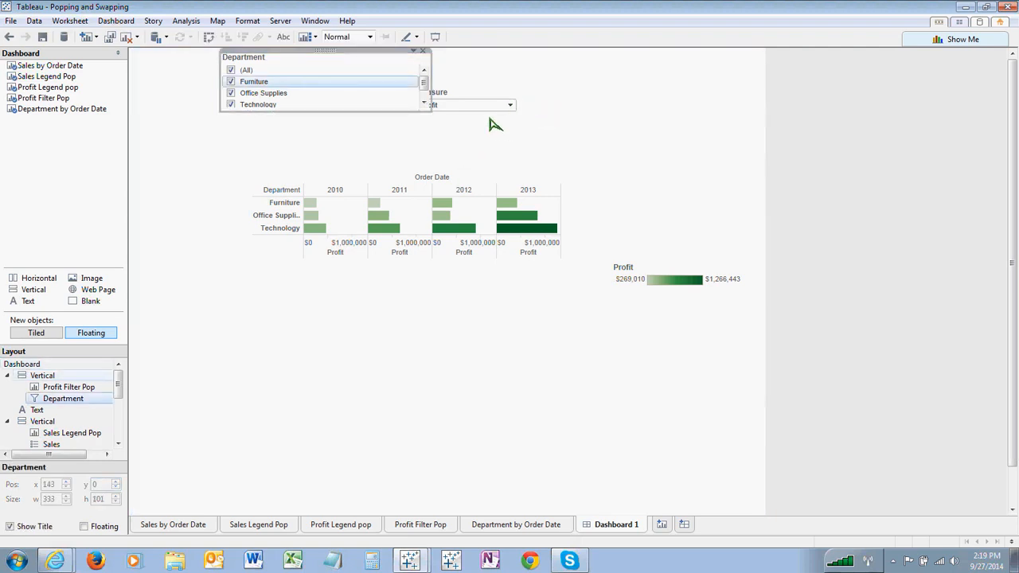
left_click(490, 117)
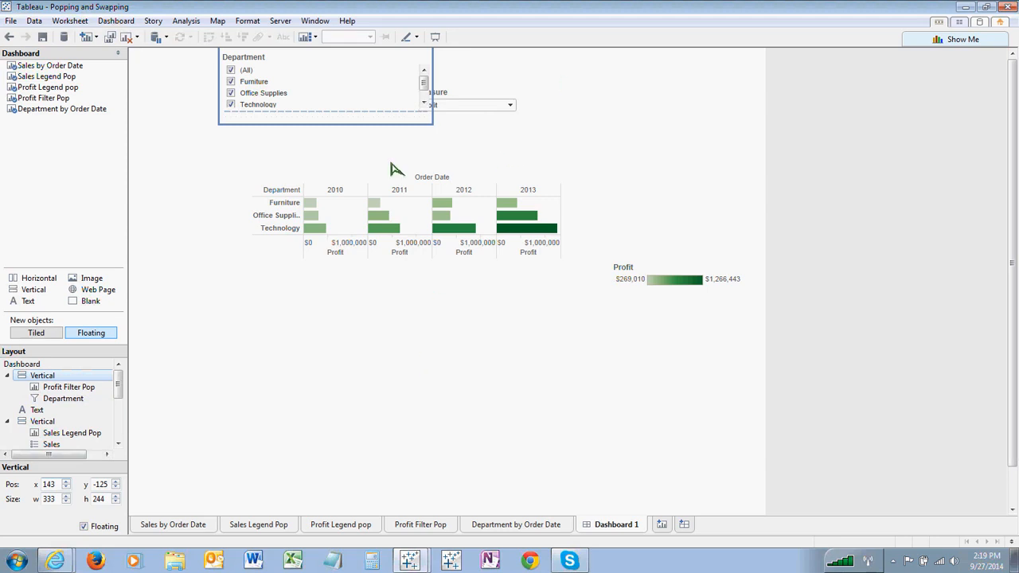
left_click_drag(56, 485, 46, 485)
type("50")
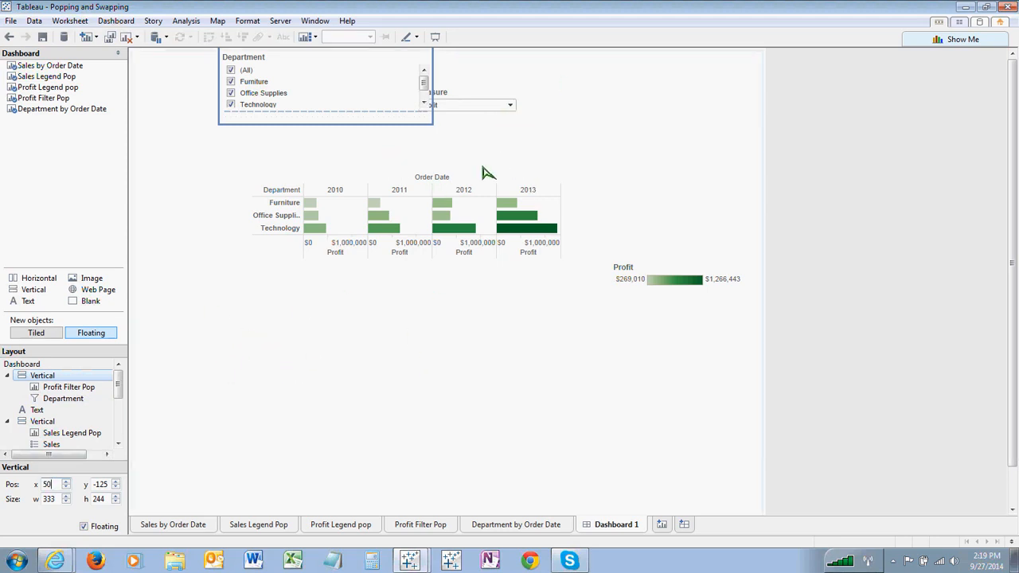
key("Return")
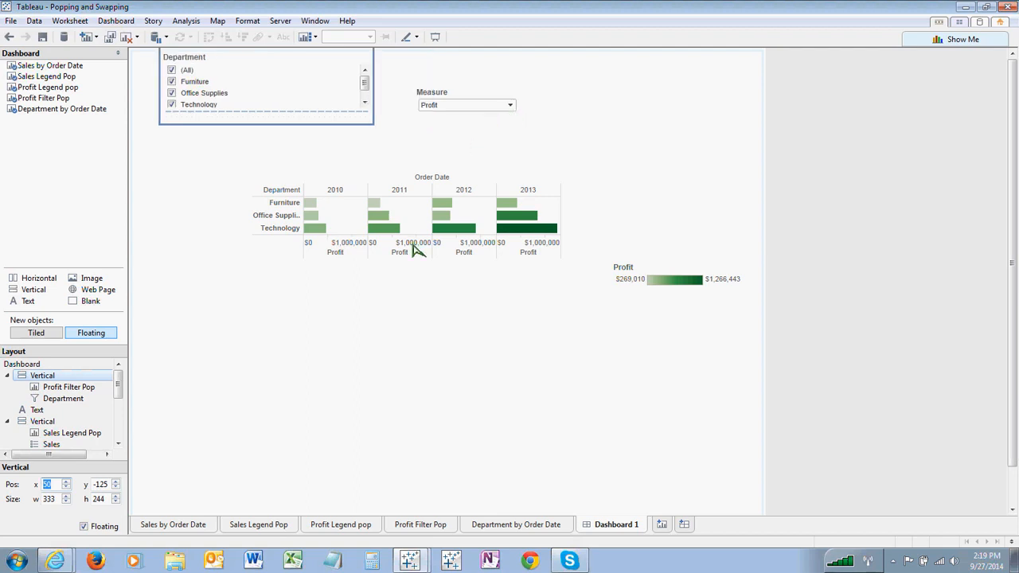
left_click(288, 440)
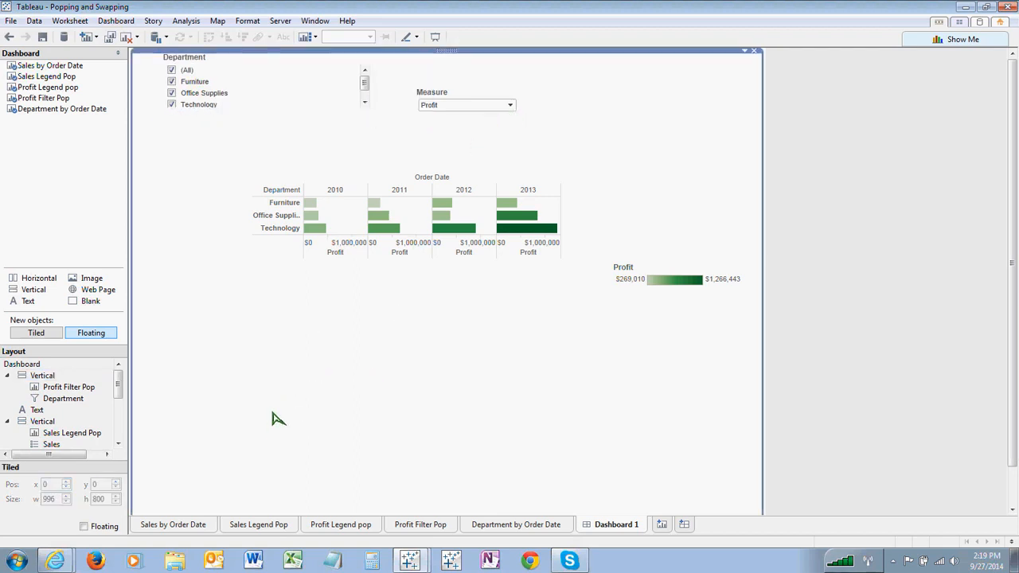
Step: Switch the Measure parameter repeatedly between Sales and Profit, ending on Sales, to check how the chart, legend and Department filter swap
left_click(511, 105)
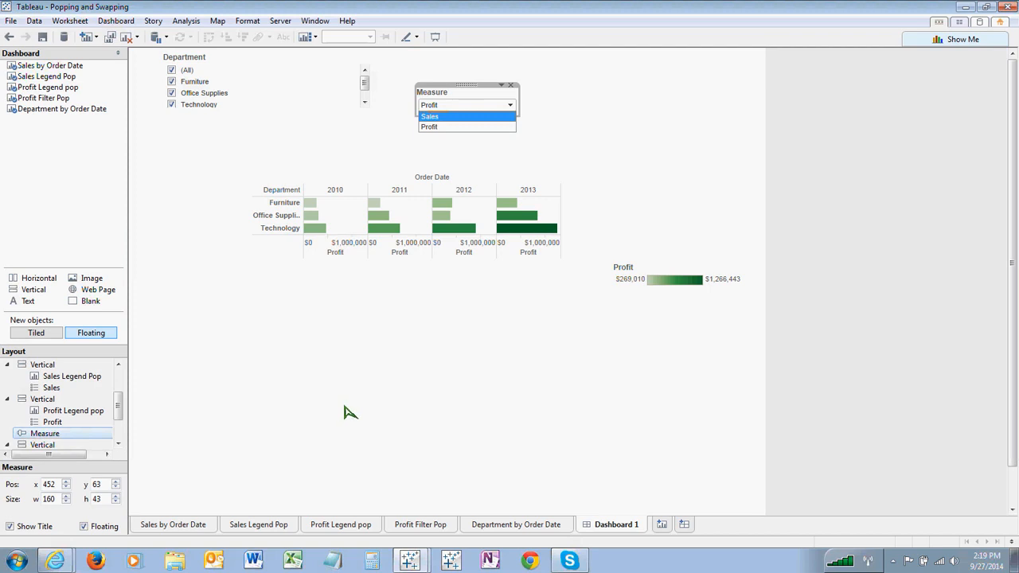
key("Return")
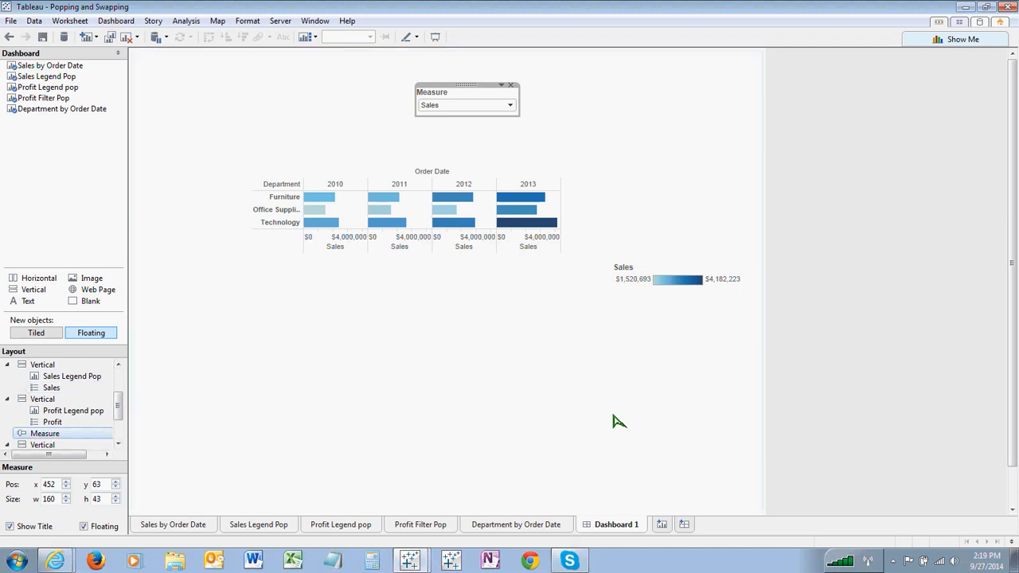
left_click(510, 105)
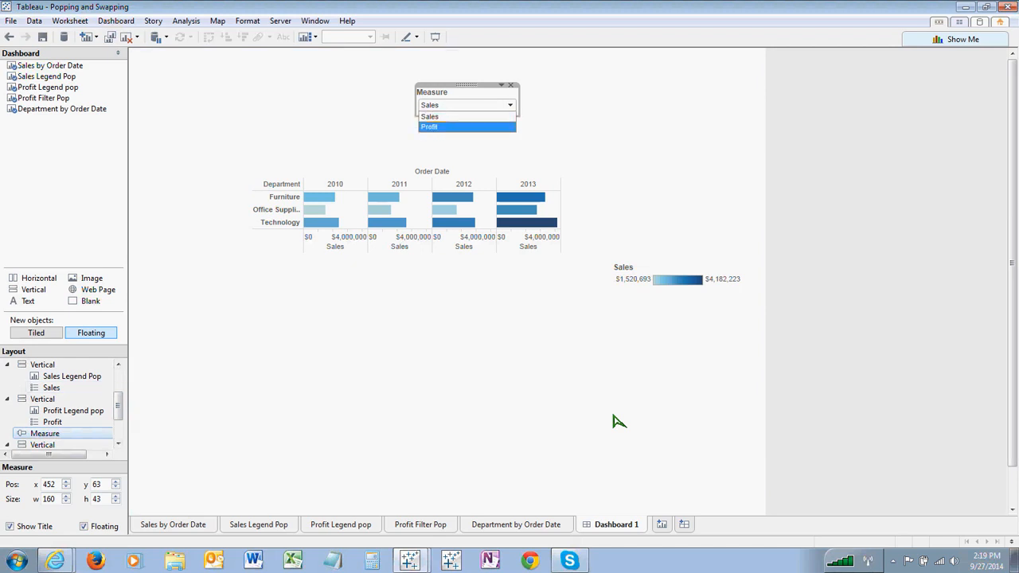
key("Return")
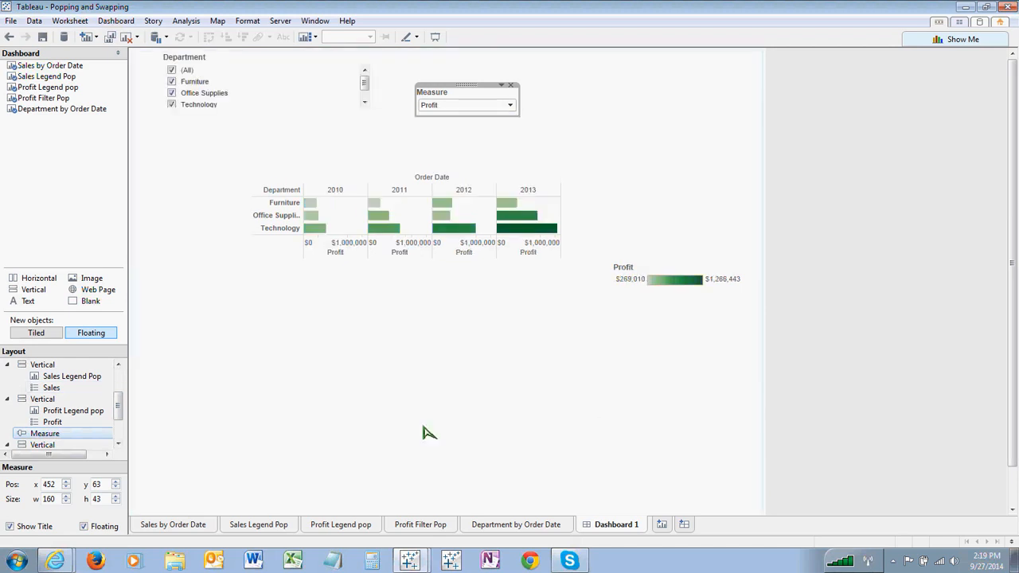
left_click(511, 105)
left_click(283, 302)
left_click(511, 105)
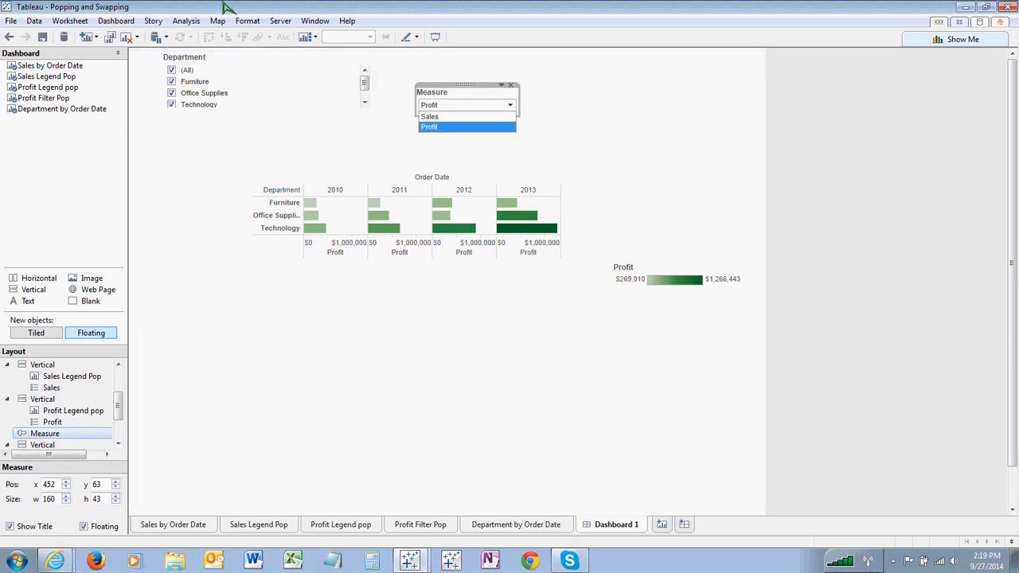
left_click(429, 116)
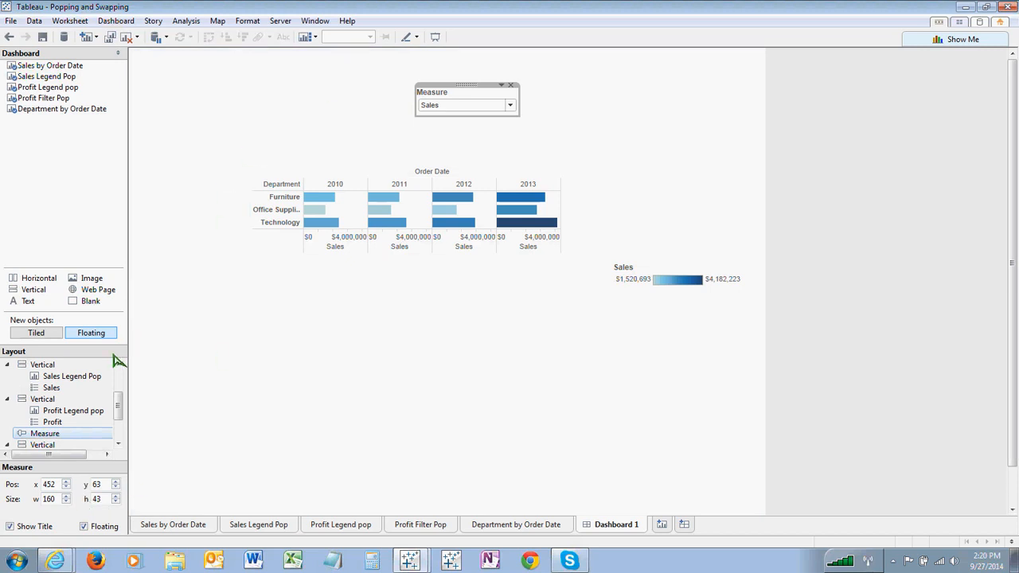
left_click(510, 105)
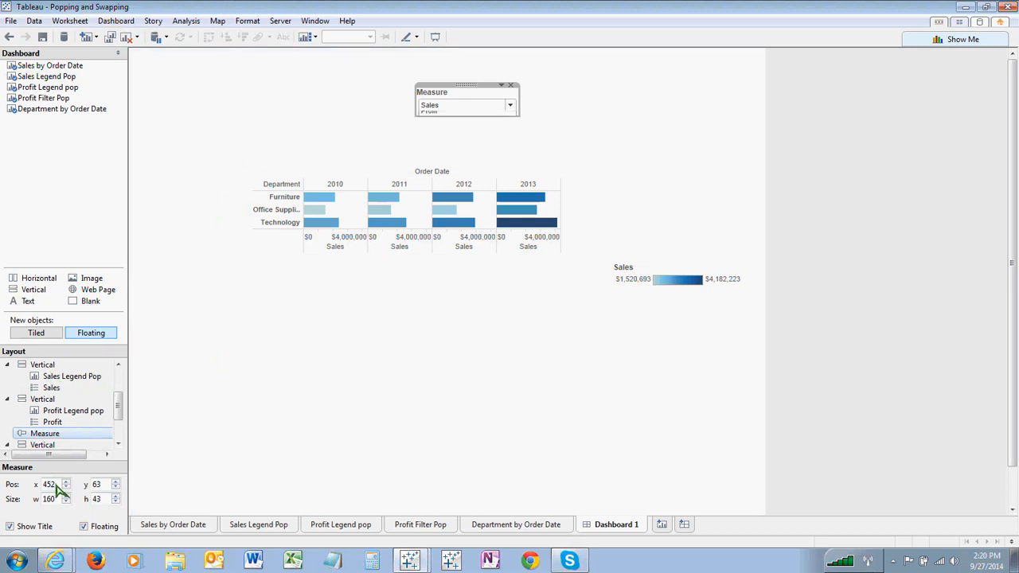
left_click(468, 127)
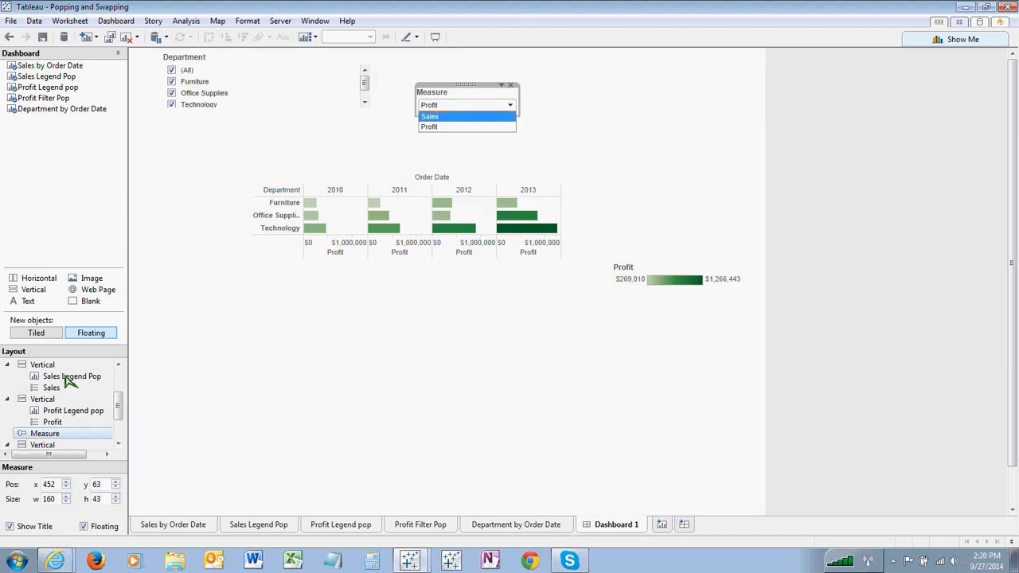
key("Return")
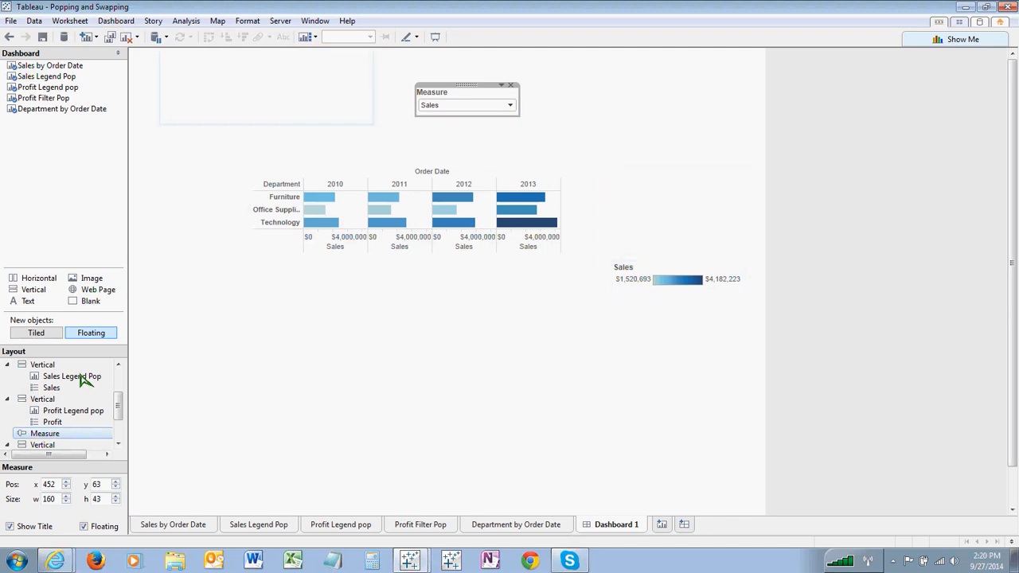
Step: Select the container holding the Department filter, set Measure to Profit and limit the Department filter to Technology
left_click(194, 115)
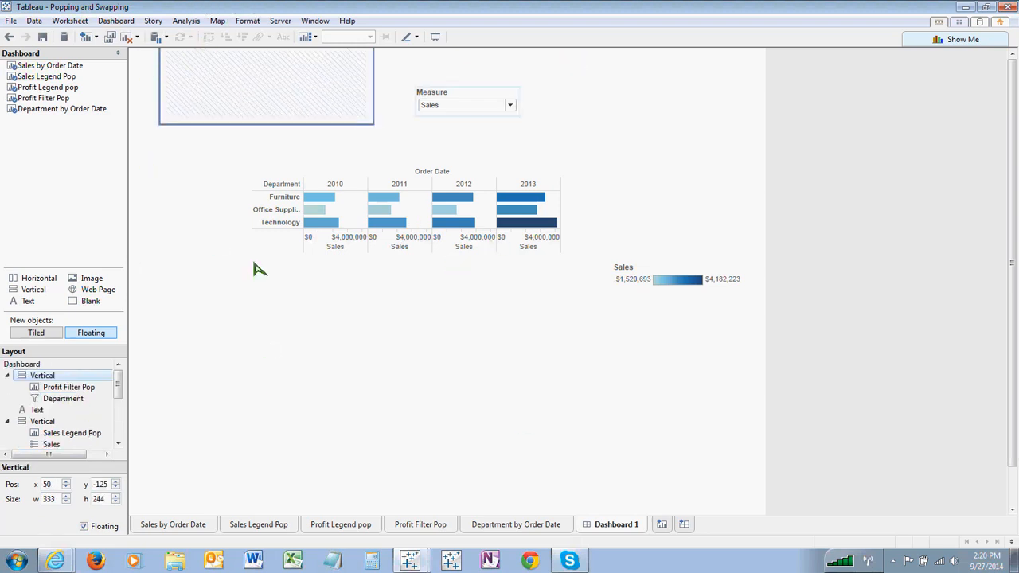
left_click(510, 105)
left_click(431, 126)
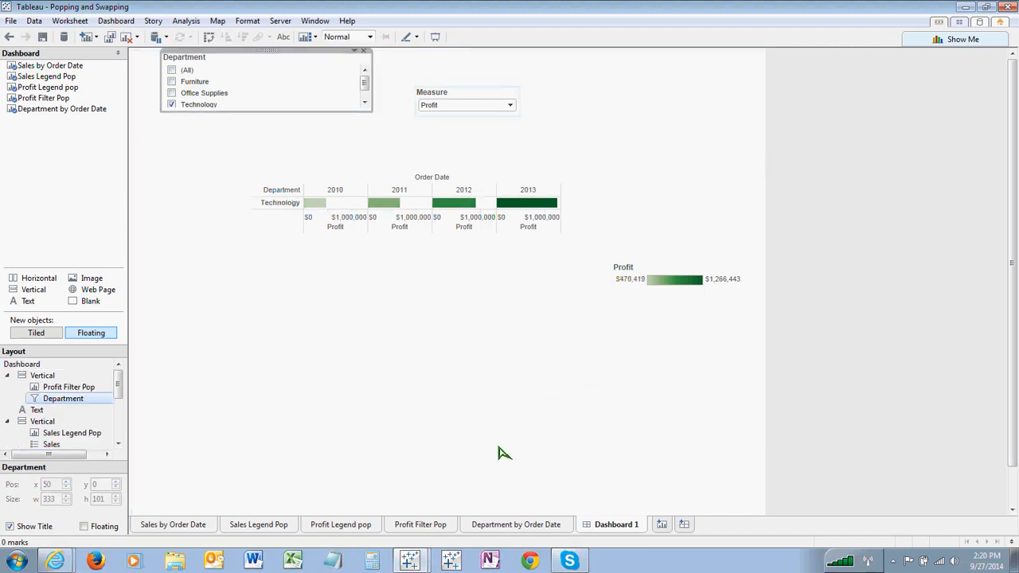
Step: Set Measure to Sales and back to Profit to check how the Technology filter selection affects both charts
left_click(510, 105)
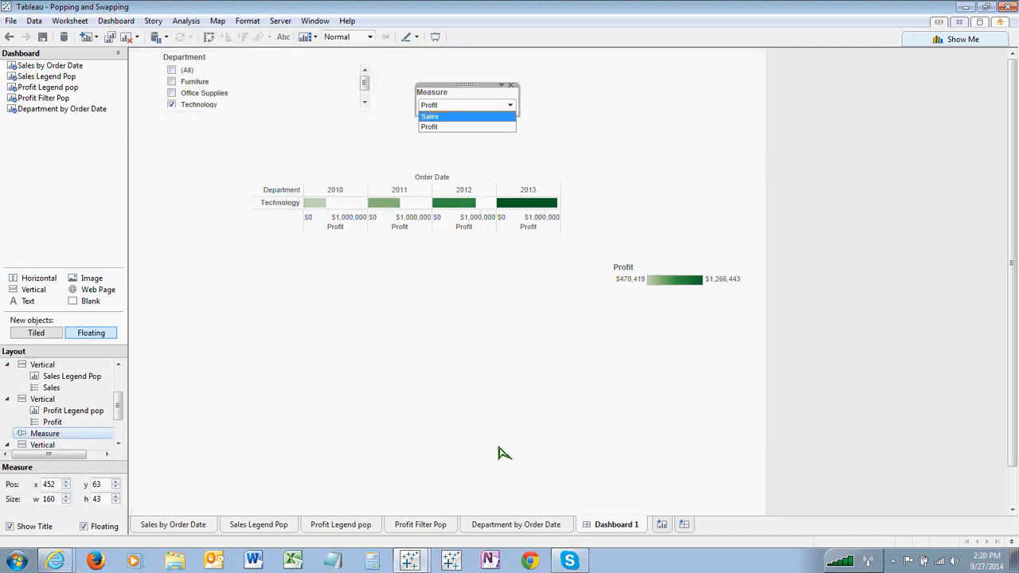
left_click(466, 116)
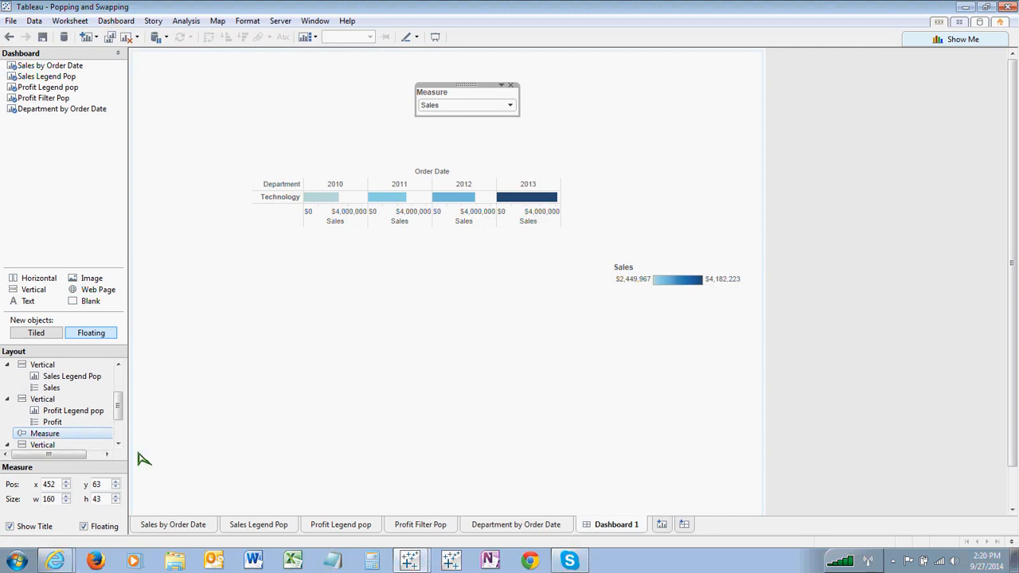
left_click(509, 105)
left_click(467, 128)
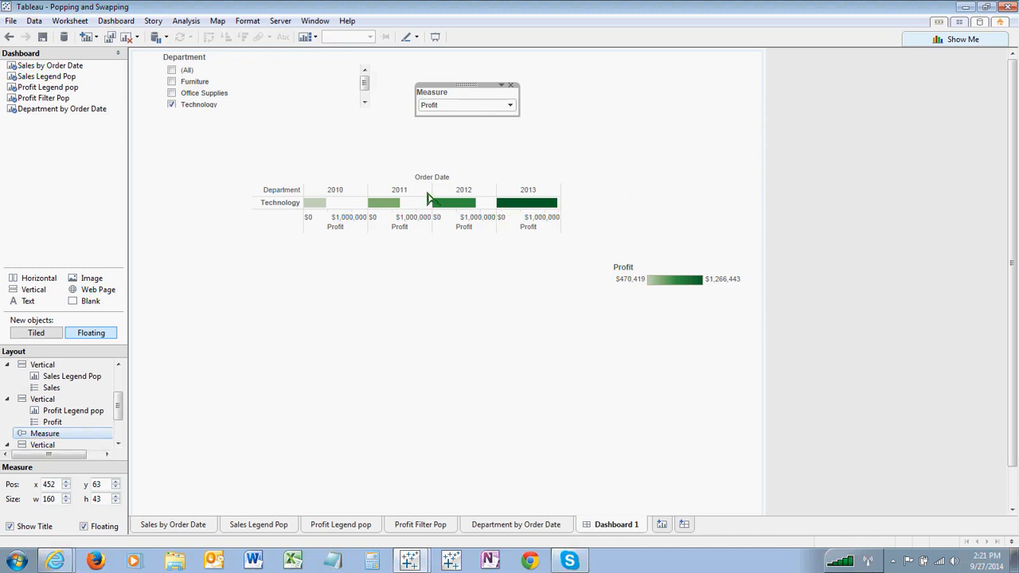
Step: Examine the shading options of the blank floating text object above the color legend, and close its formatting settings without changes
left_click(616, 239)
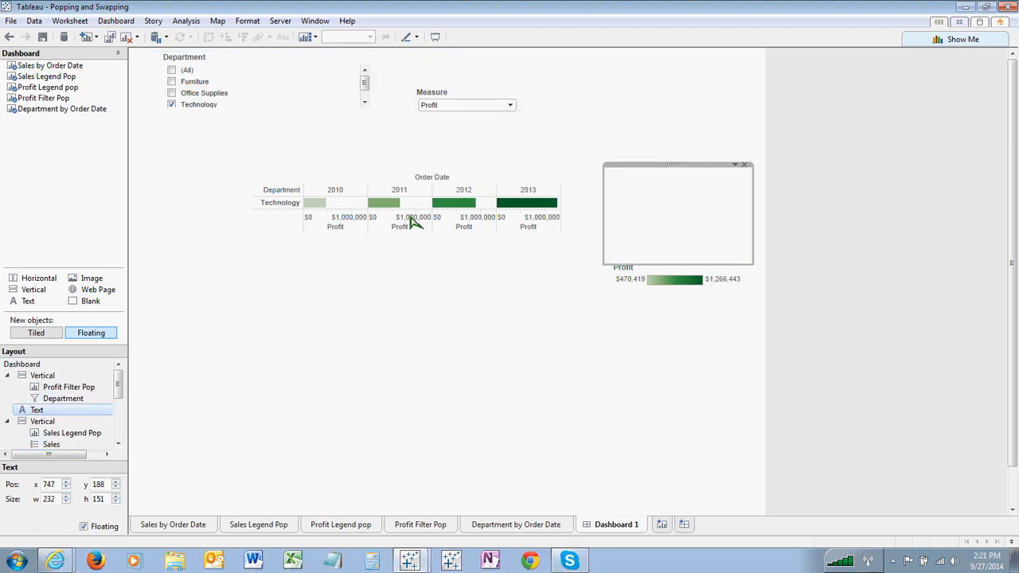
right_click(688, 216)
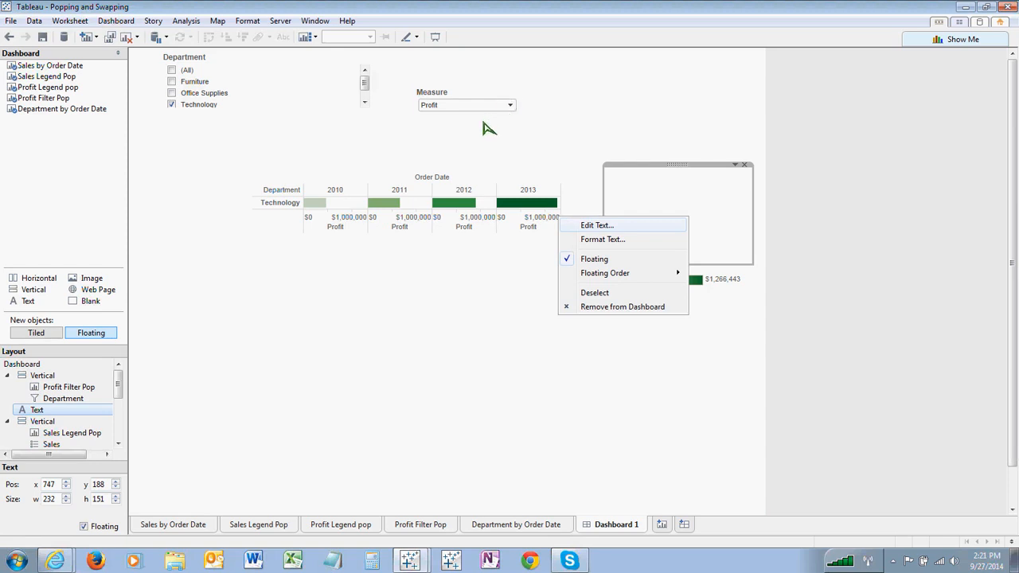
key("Down")
key("Return")
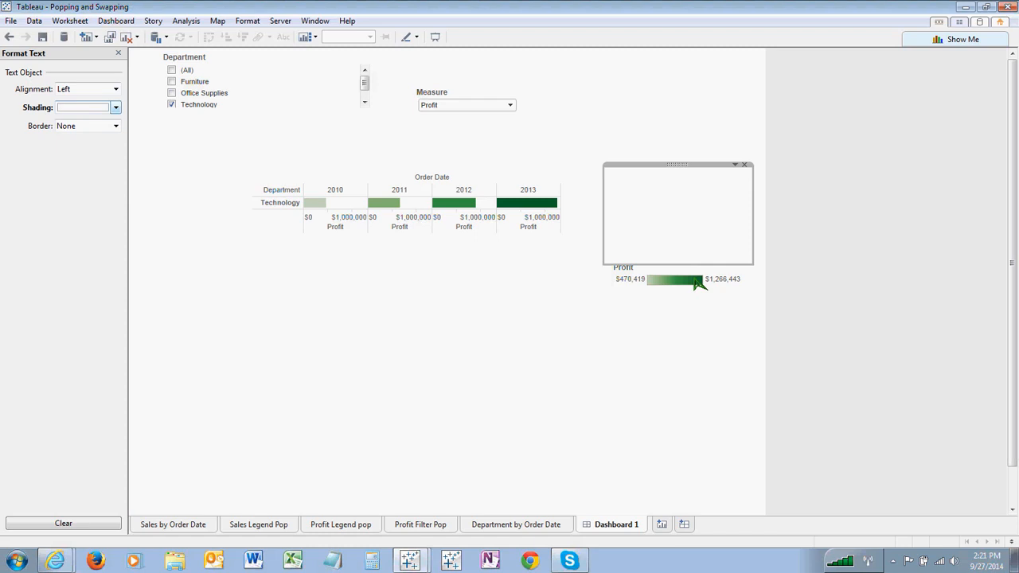
left_click(115, 108)
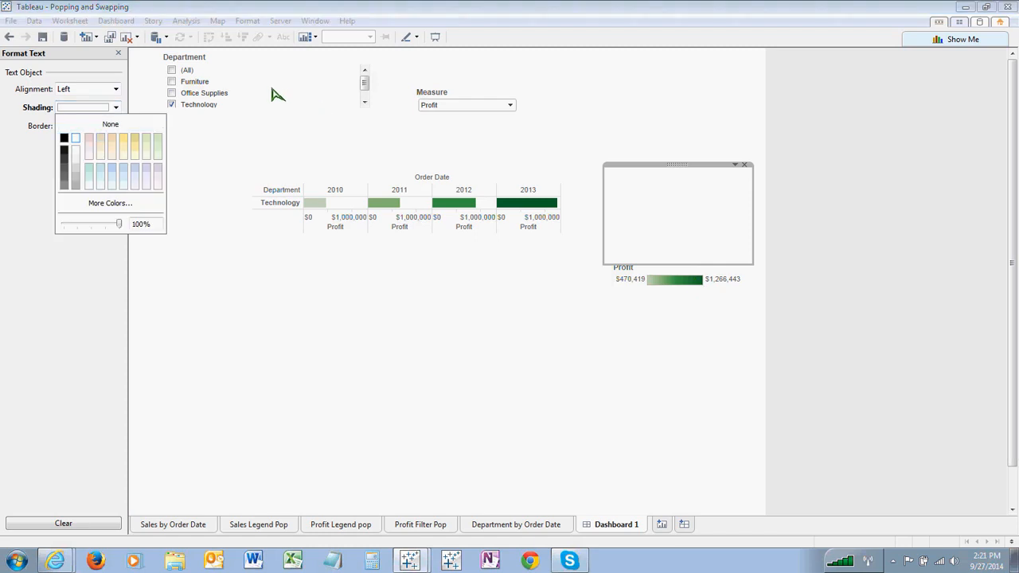
left_click(238, 129)
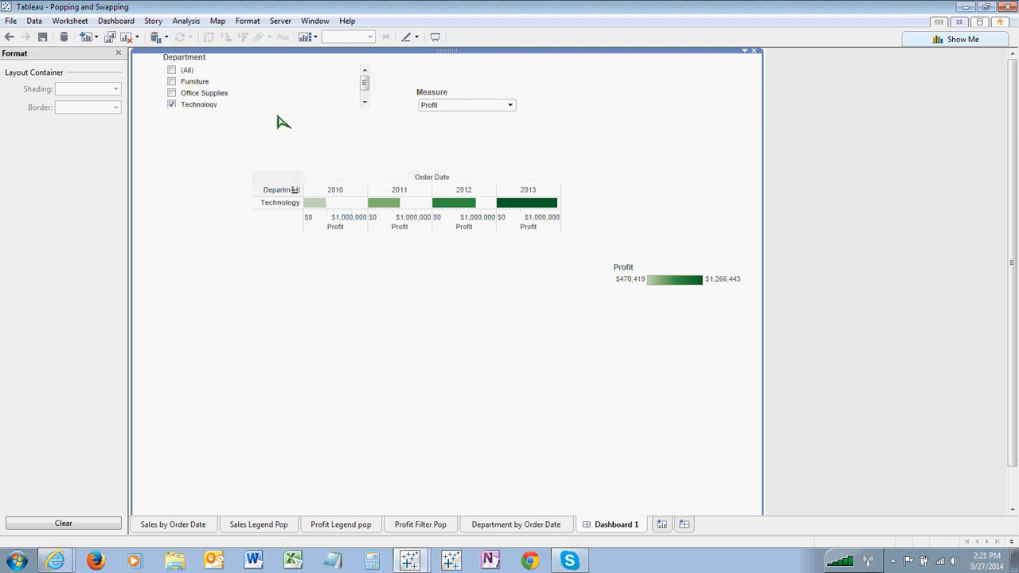
left_click(512, 105)
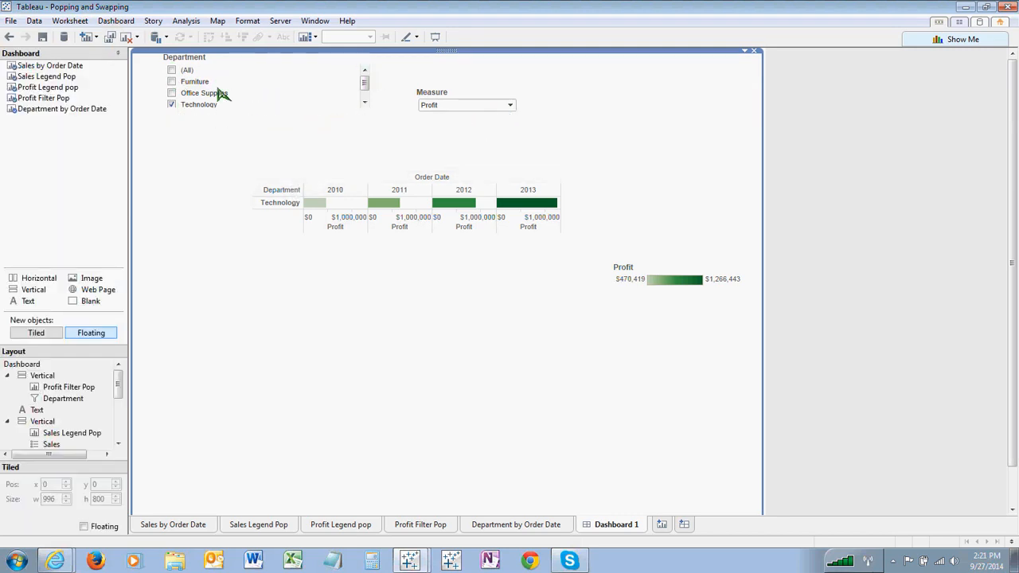
Step: Select the floating vertical container holding the Sales by Order Date and Department by Order Date sheets and stretch it downward to a height of 533
left_click(335, 223)
double_click(407, 160)
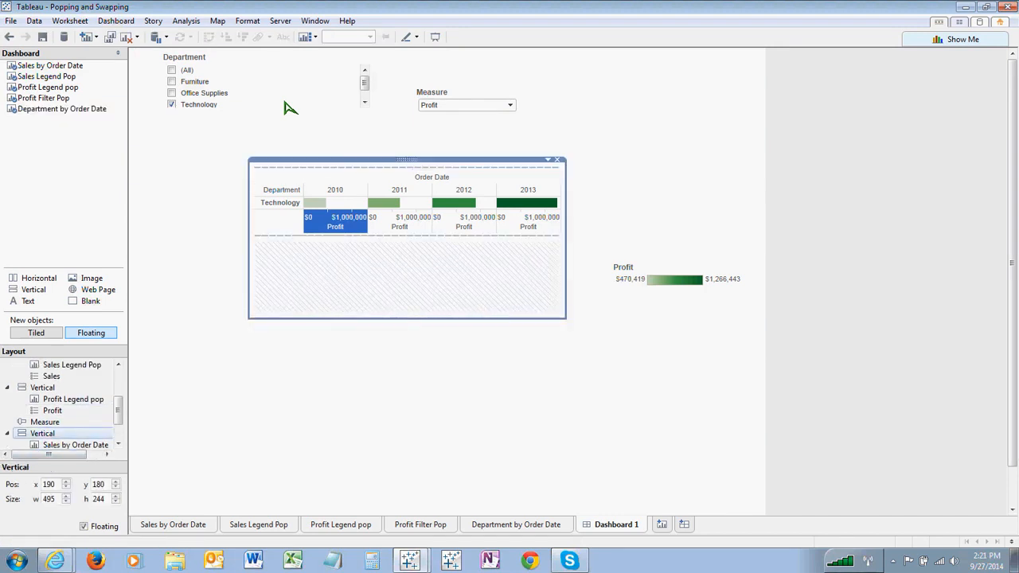
left_click(407, 164)
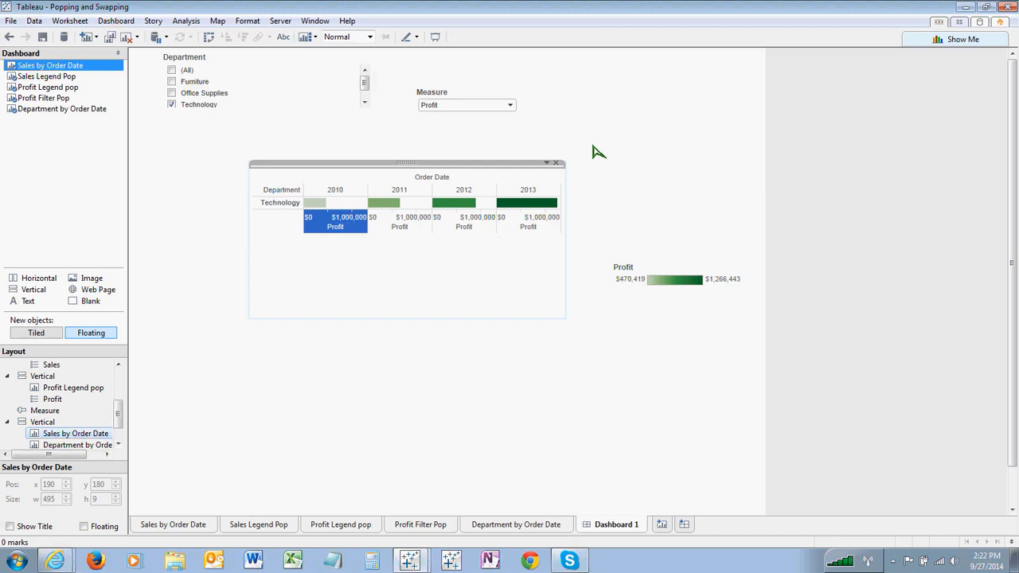
double_click(406, 162)
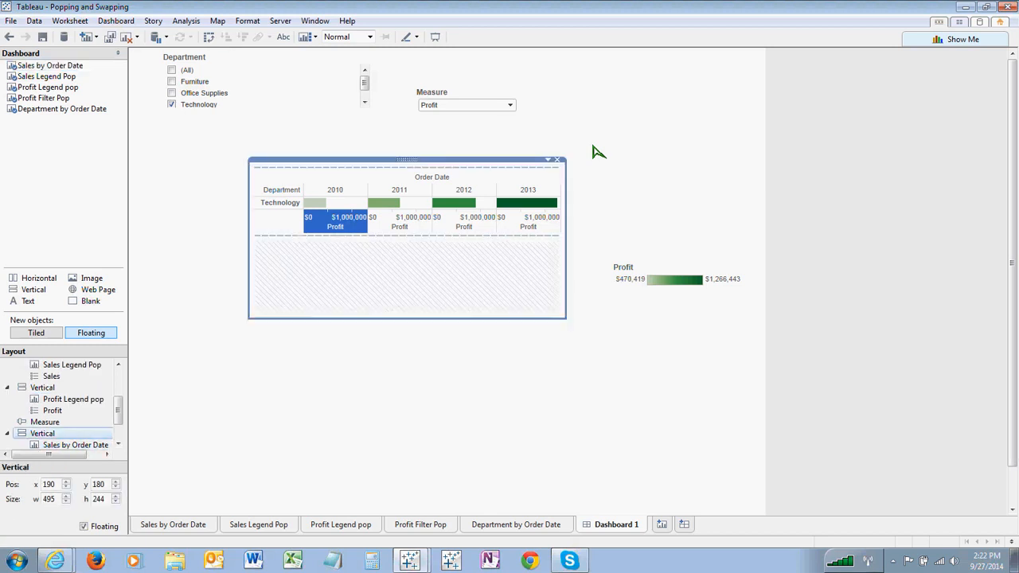
left_click_drag(407, 319, 407, 503)
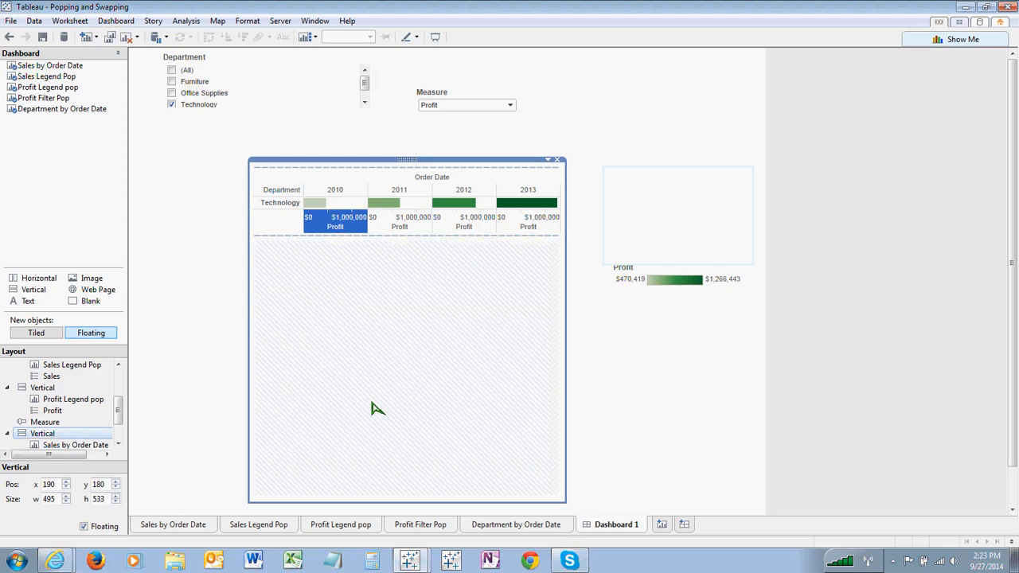
left_click(728, 254)
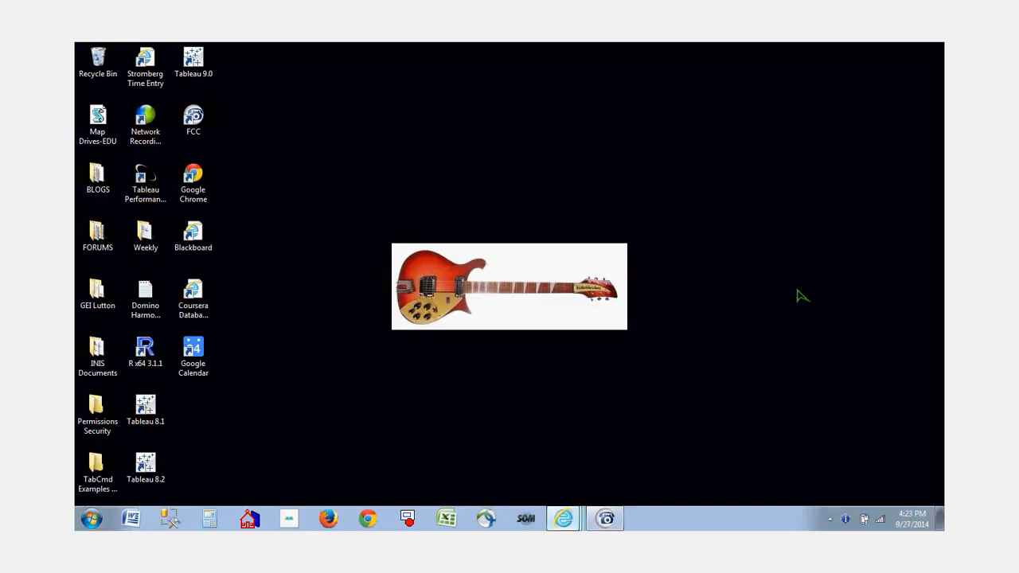
Step: Switch to Internet Explorer and look through the activity feed on the Tableau community member's profile page
key("alt+Tab")
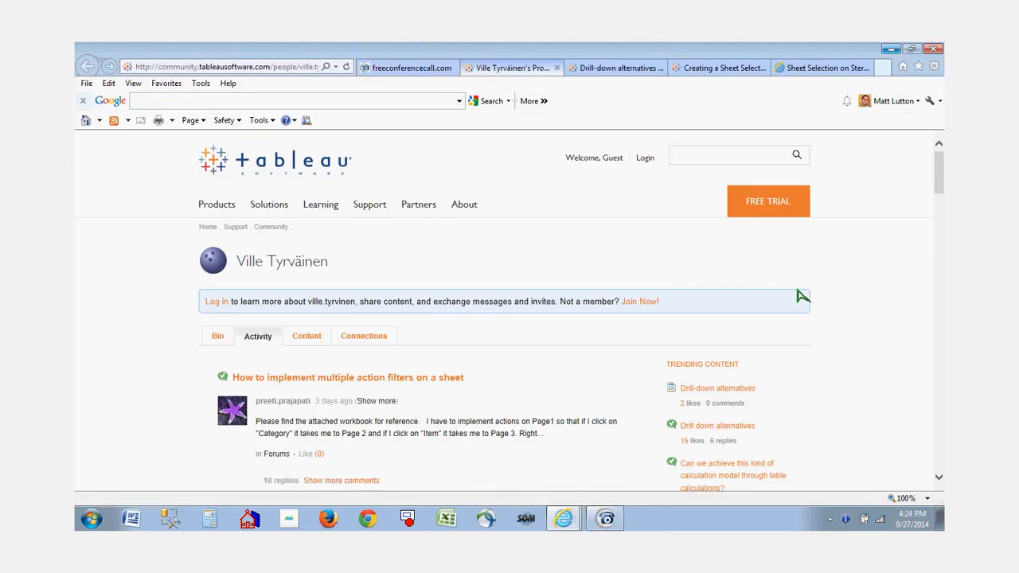
scroll(803, 297, "down", 10)
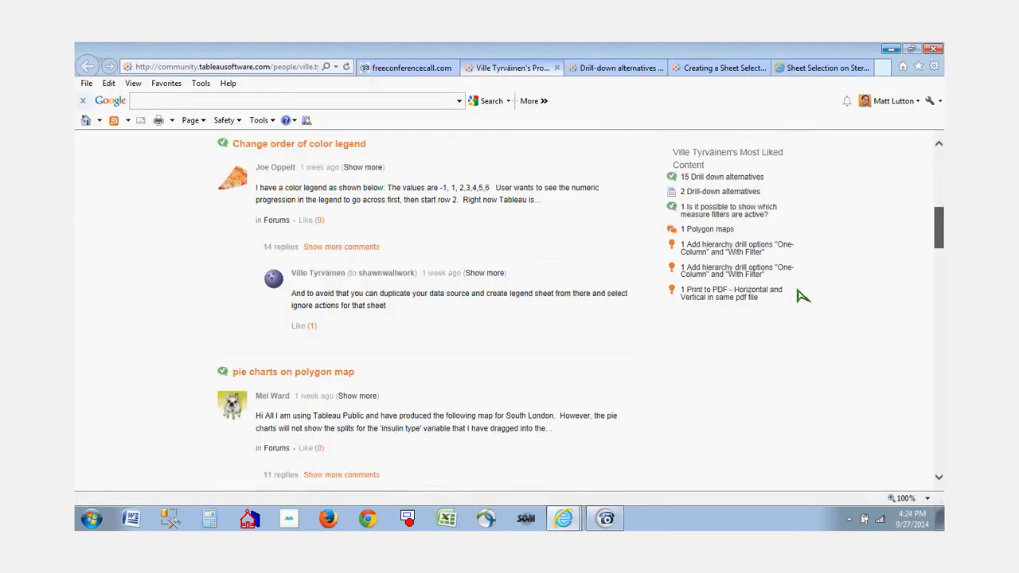
scroll(803, 296, "down", 5)
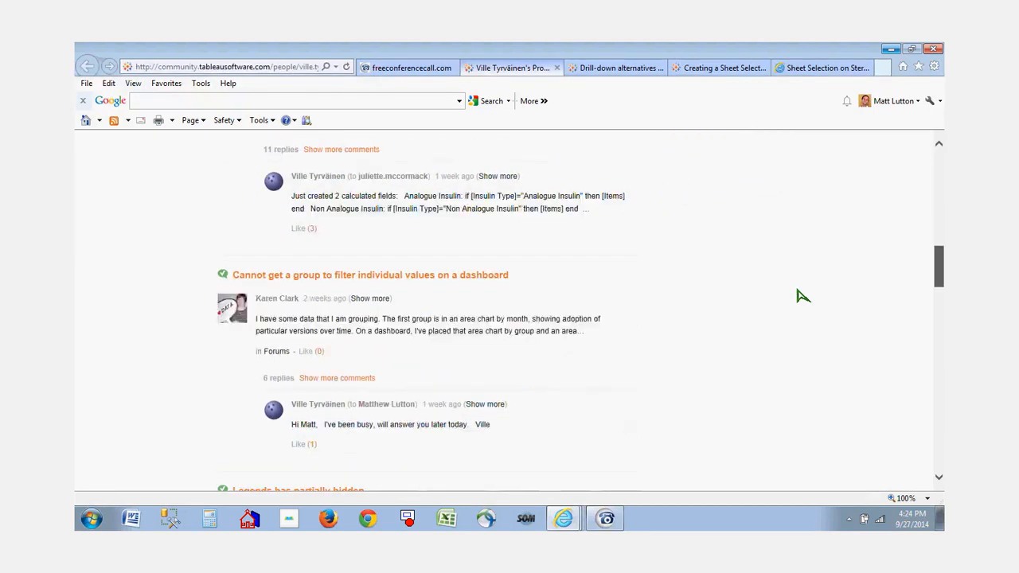
scroll(803, 297, "down", 1)
scroll(803, 297, "down", 6)
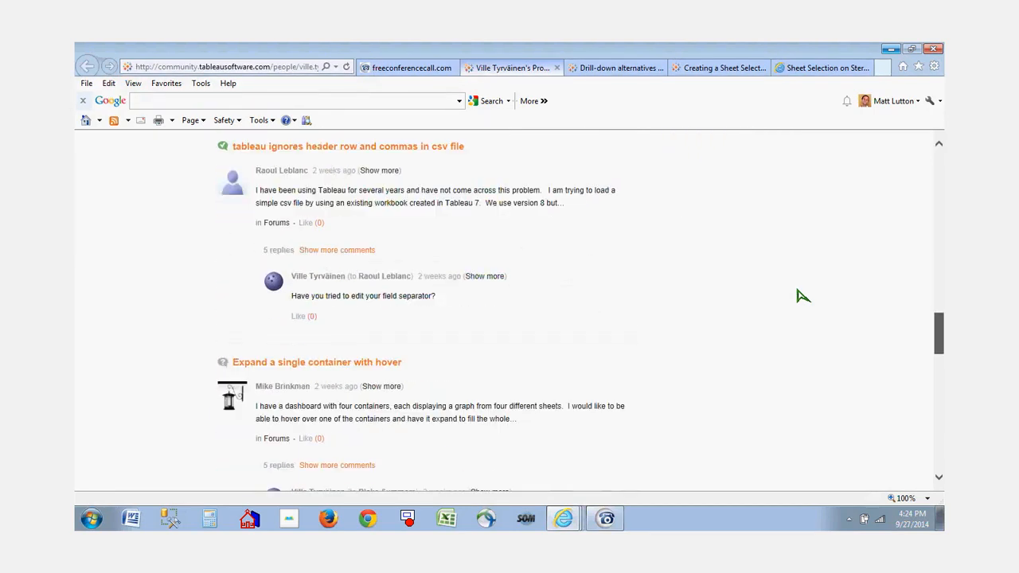
scroll(802, 296, "down", 18)
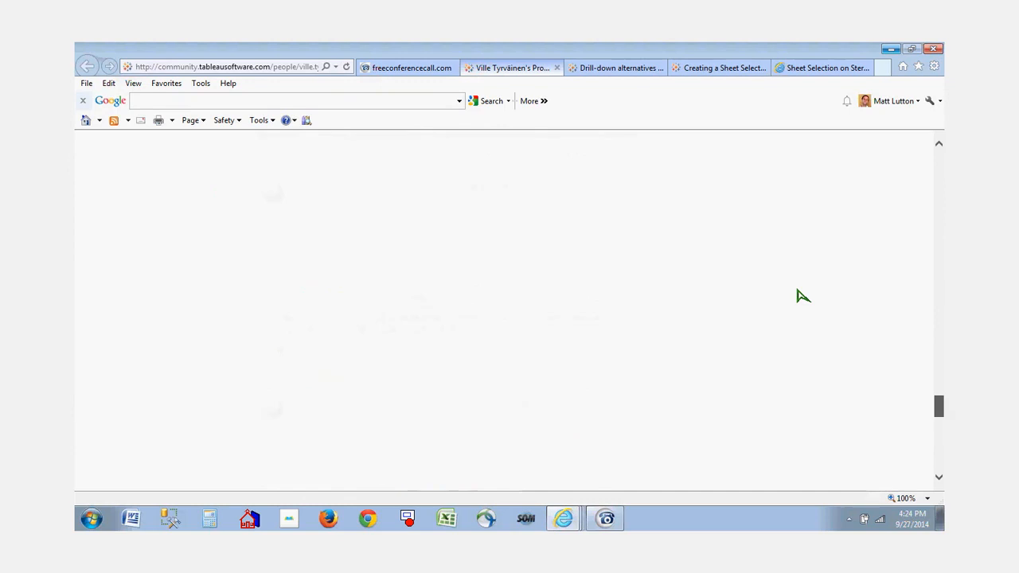
scroll(803, 296, "up", 20)
scroll(803, 296, "up", 10)
Step: View the Drill-down alternatives document and examine the Creating a Sheet Selector for a Dashboard knowledge base article
key("ctrl+Tab")
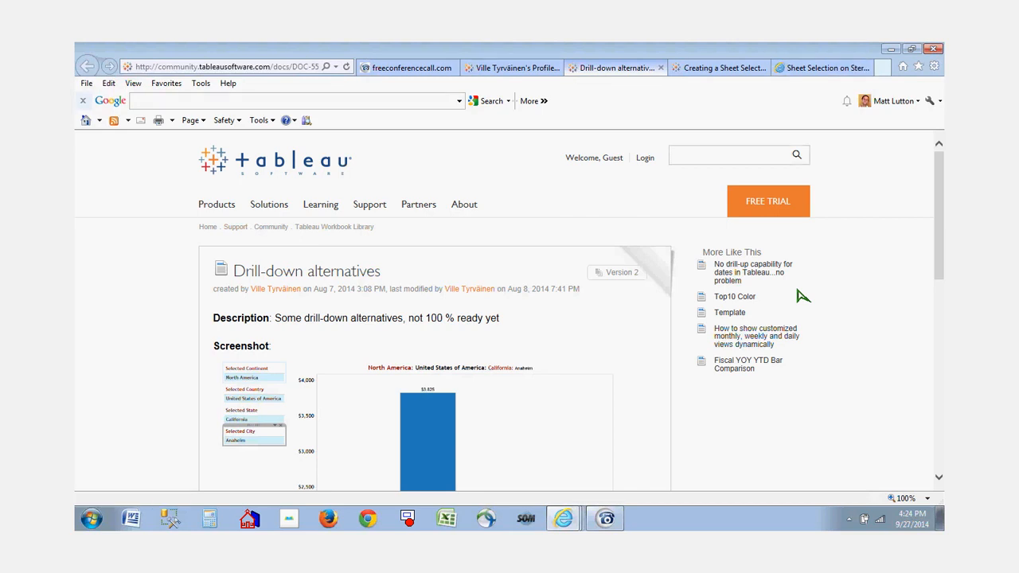
key("ctrl+Tab")
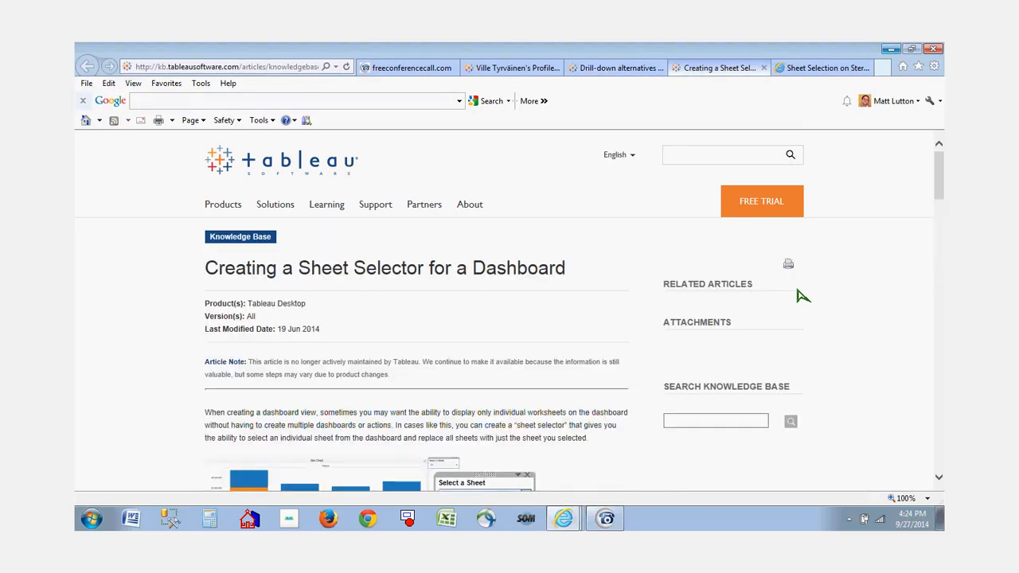
scroll(802, 296, "down", 3)
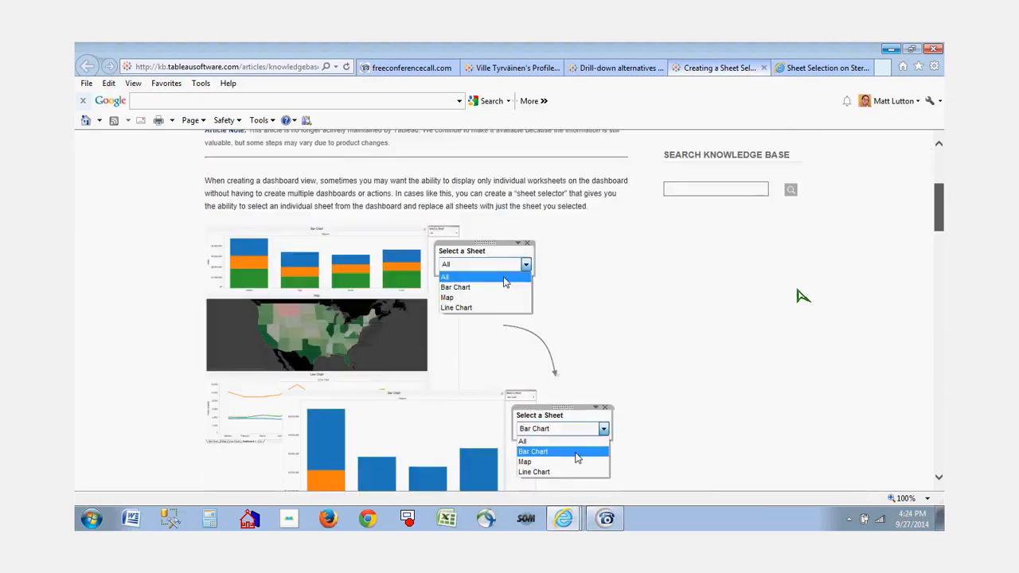
scroll(802, 296, "up", 1)
scroll(802, 296, "up", 2)
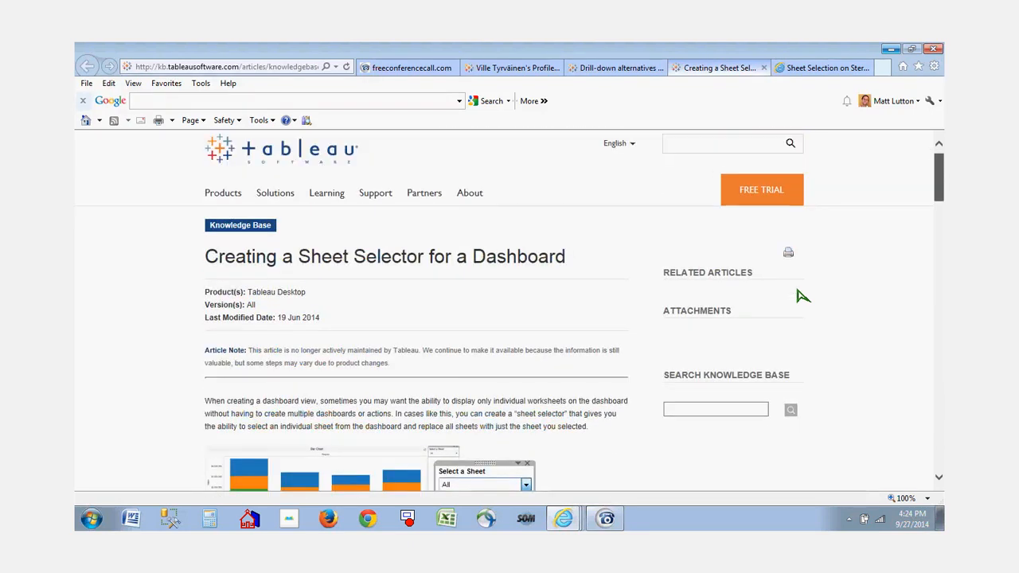
scroll(802, 296, "down", 5)
scroll(802, 296, "up", 5)
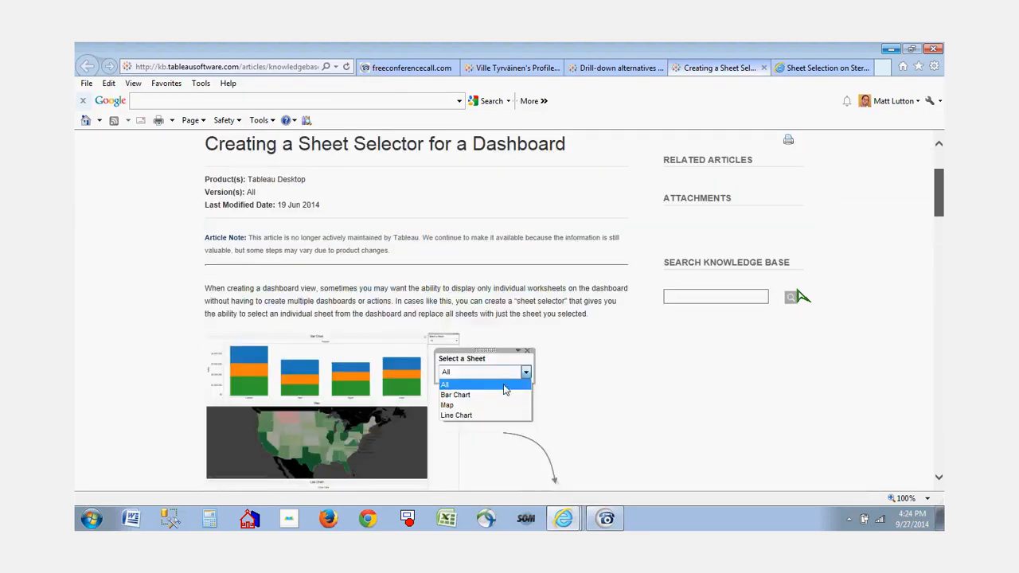
Step: Skim the Creating a Sheet Selector for a Dashboard article down to its parameter creation steps and return to its beginning
scroll(803, 297, "down", 1)
scroll(803, 297, "down", 6)
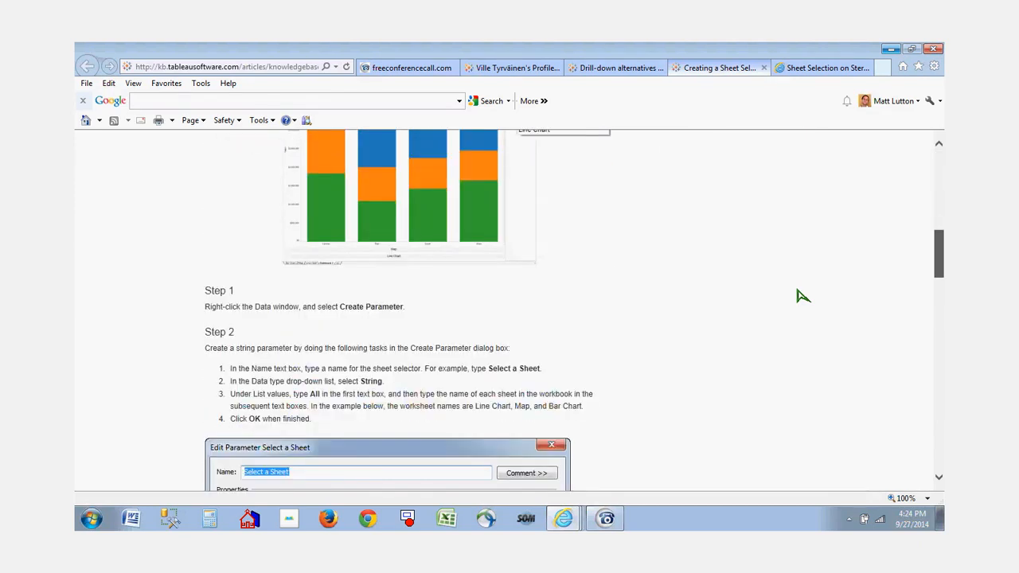
scroll(803, 296, "up", 5)
scroll(802, 296, "up", 2)
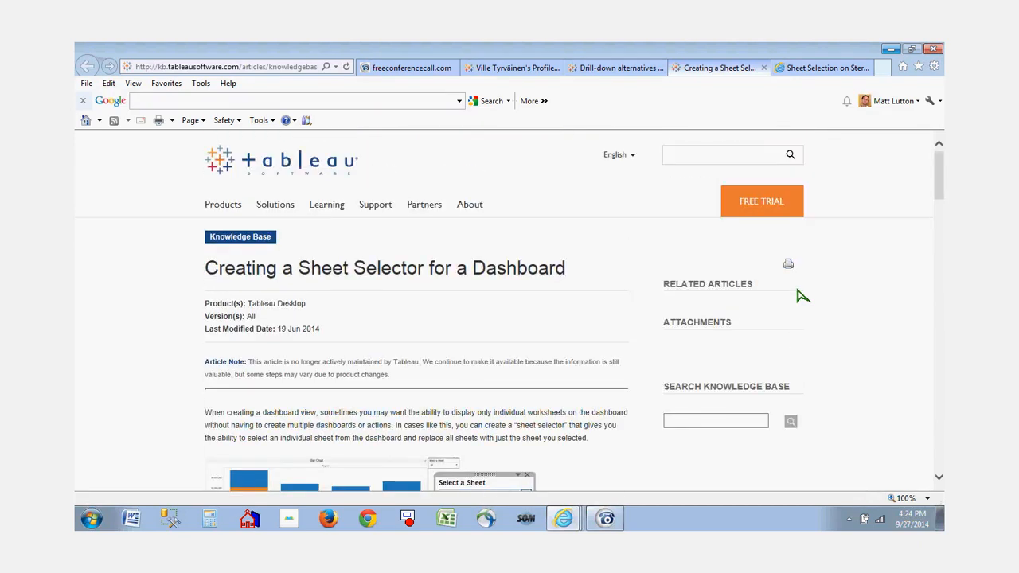
Step: Switch to the VizPainter article Sheet Selection on Steroids and look over its basic approach for building a sheet selector
key("ctrl+Tab")
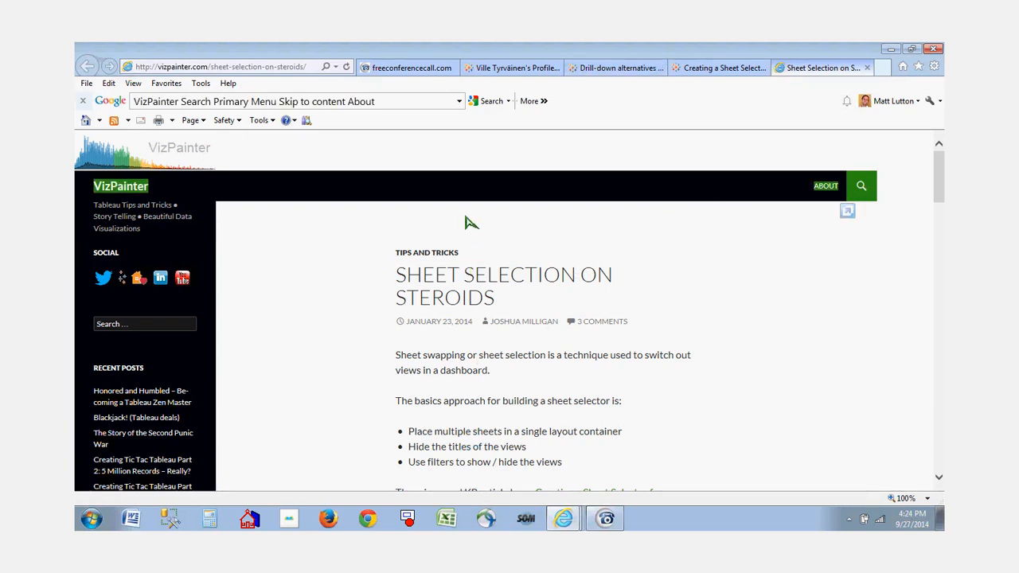
scroll(469, 222, "down", 2)
scroll(468, 222, "down", 7)
scroll(468, 222, "up", 7)
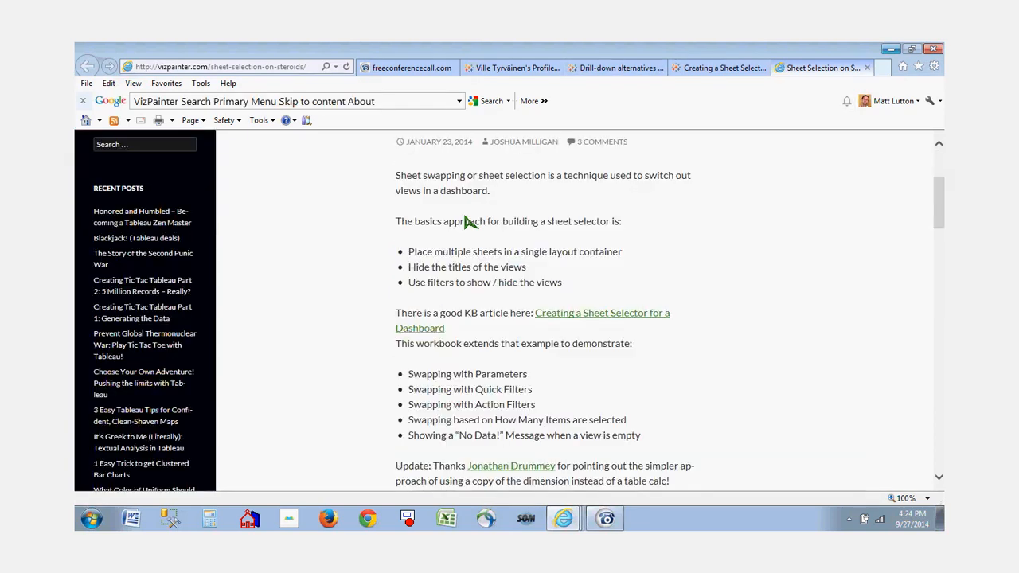
key("super+d")
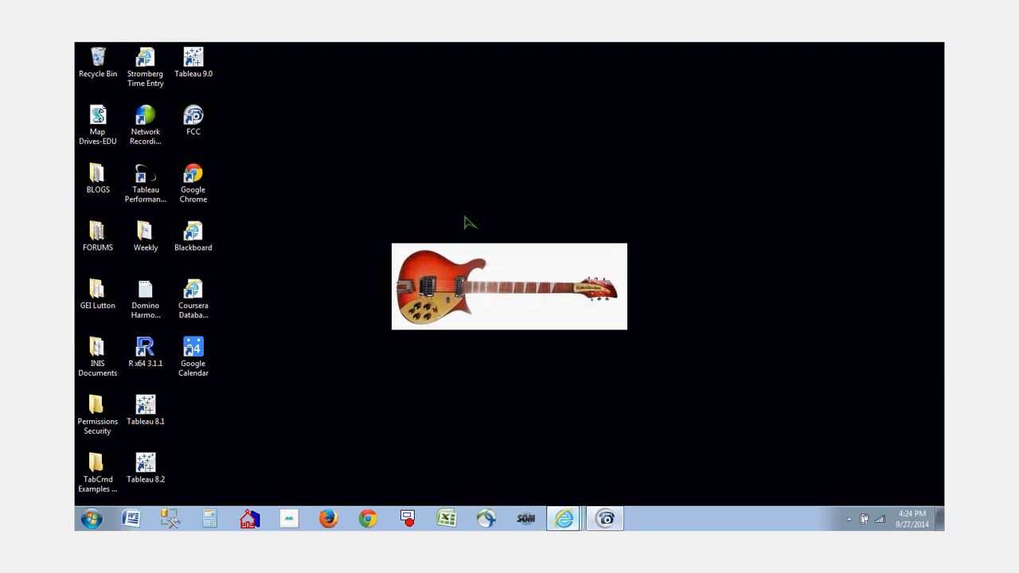
key("super+d")
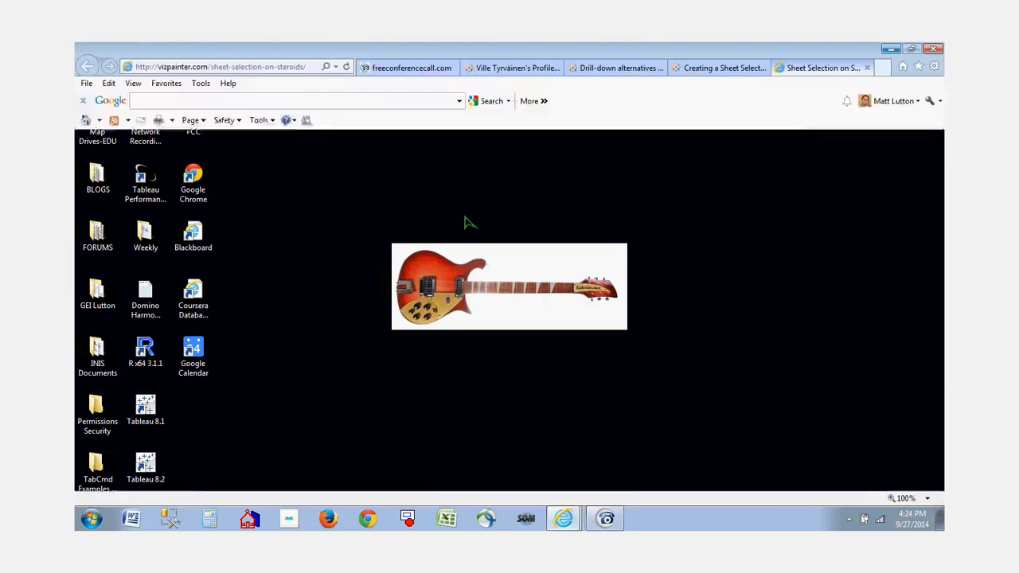
Step: Examine the article's list of sheet swapping techniques and its embedded Quick Filter example, and minimize the browser window
scroll(468, 222, "up", 3)
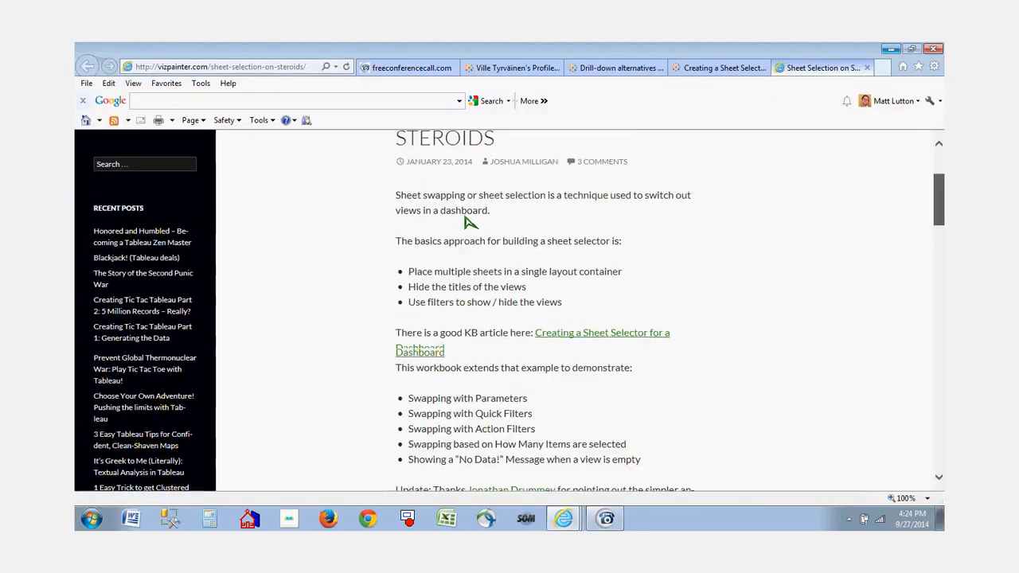
scroll(468, 222, "down", 4)
scroll(468, 222, "down", 3)
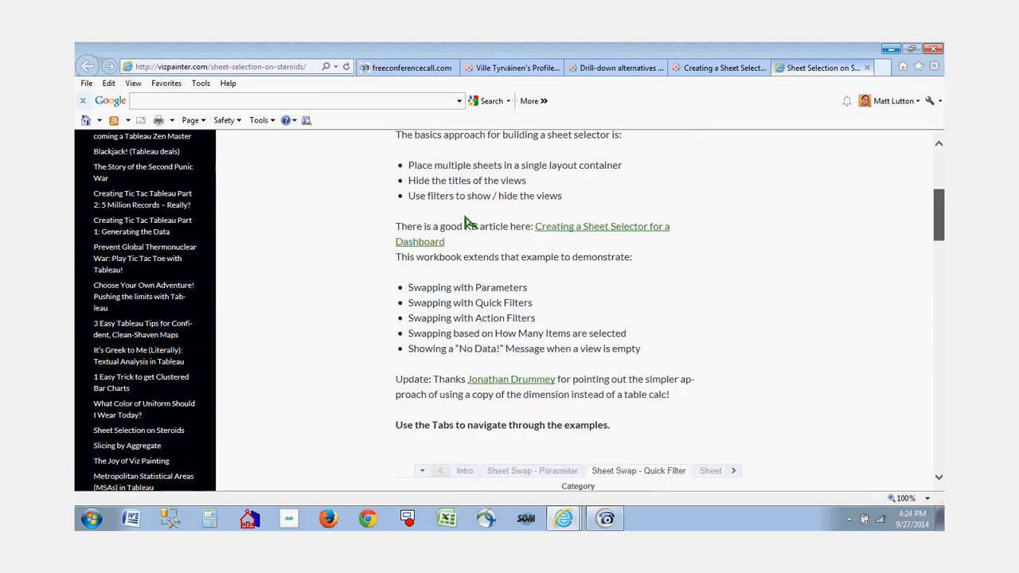
scroll(468, 222, "down", 2)
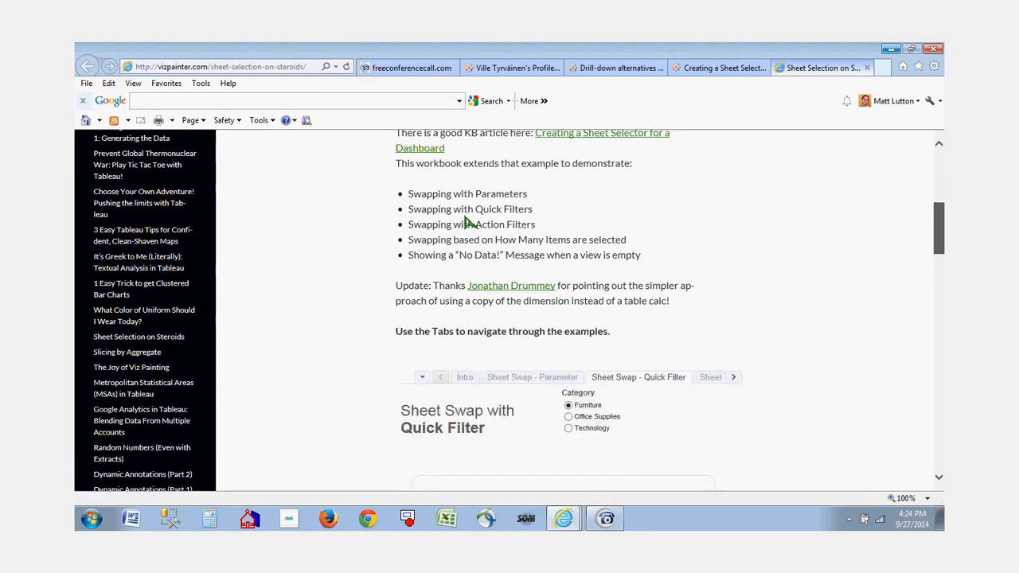
scroll(468, 222, "up", 1)
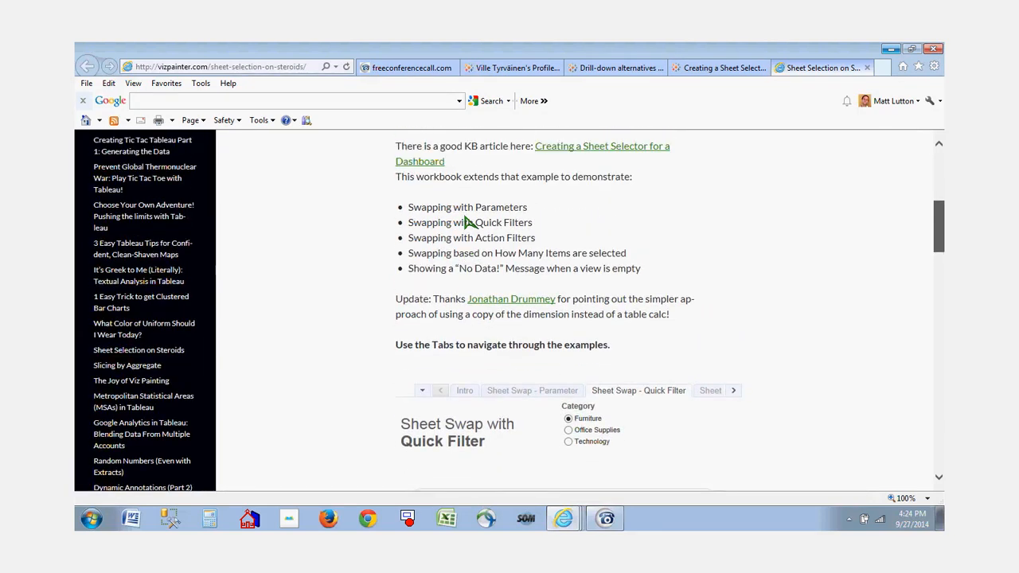
scroll(469, 222, "down", 1)
scroll(468, 222, "down", 2)
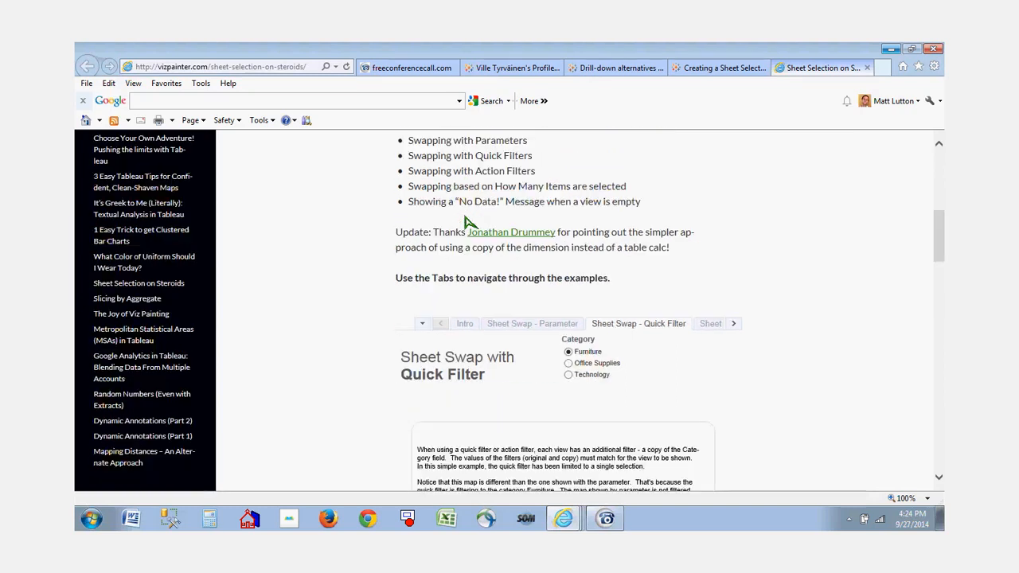
scroll(468, 222, "up", 8)
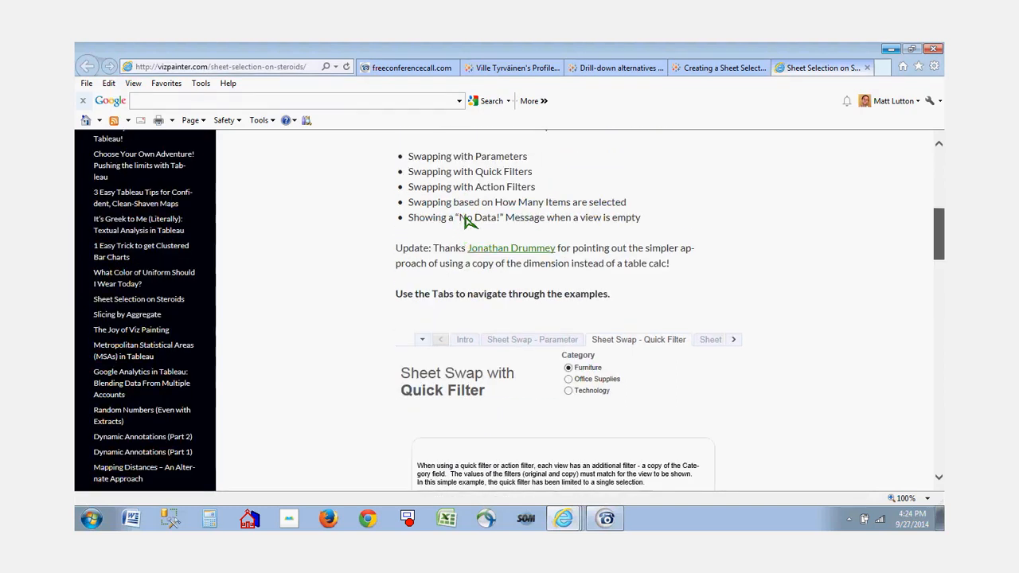
scroll(469, 222, "up", 2)
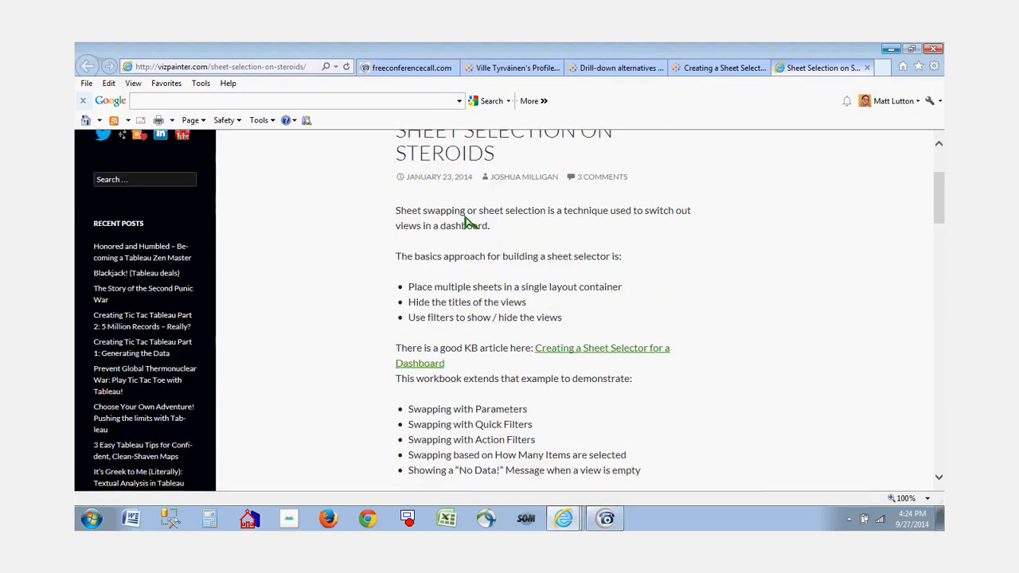
scroll(468, 222, "down", 10)
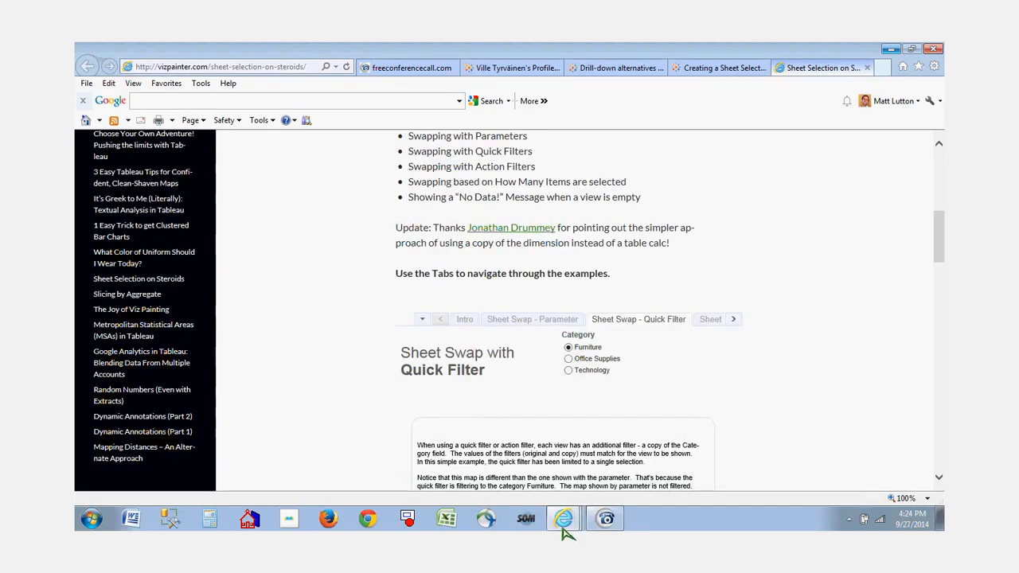
scroll(460, 451, "up", 1)
scroll(438, 247, "up", 20)
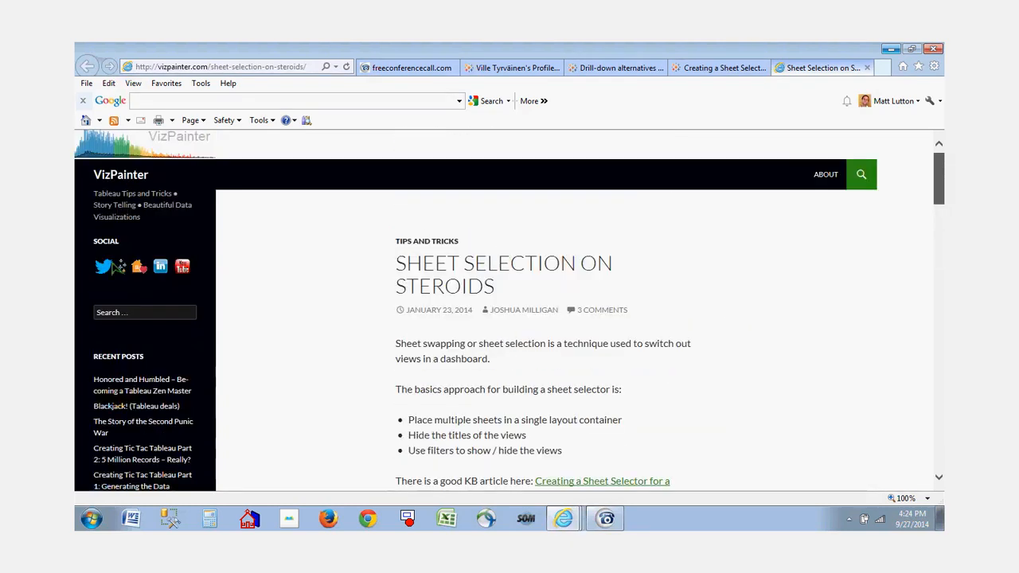
left_click(891, 49)
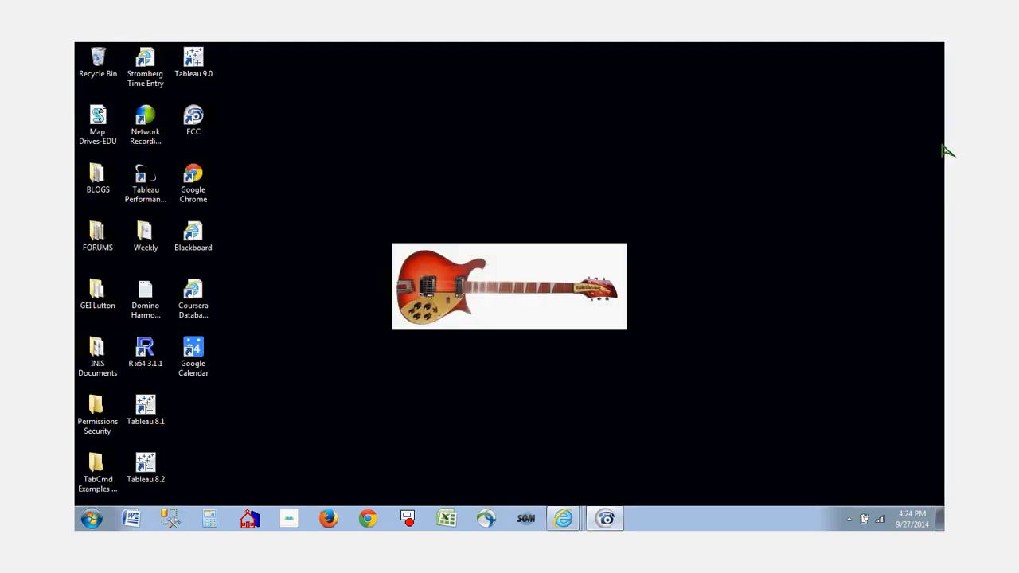